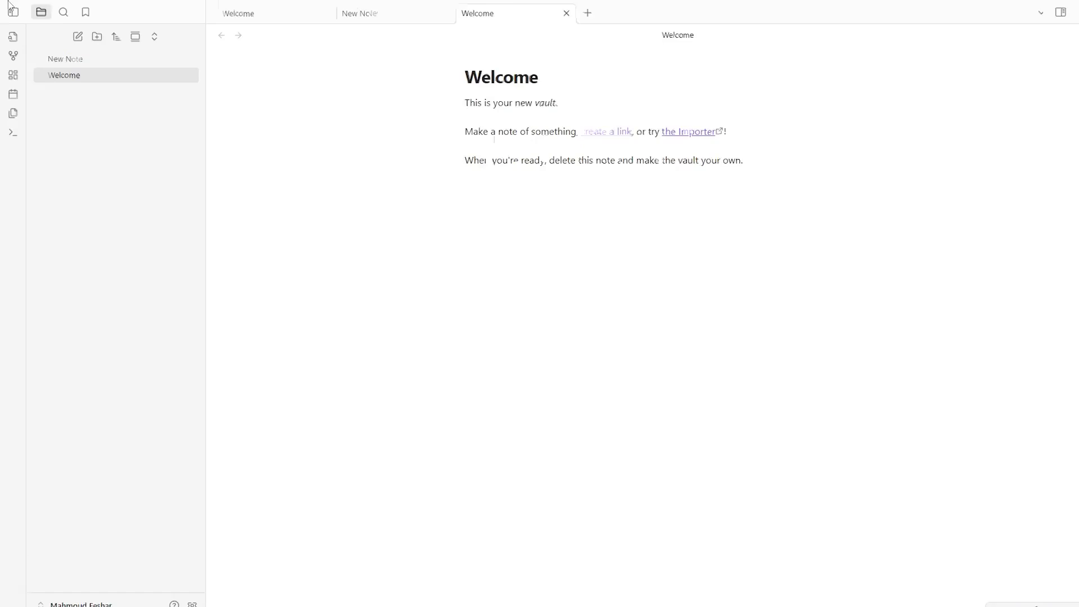
# Collapse and restore the left file sidebar, then show and hide the right backlinks sidebar.
pyautogui.click(12, 14)
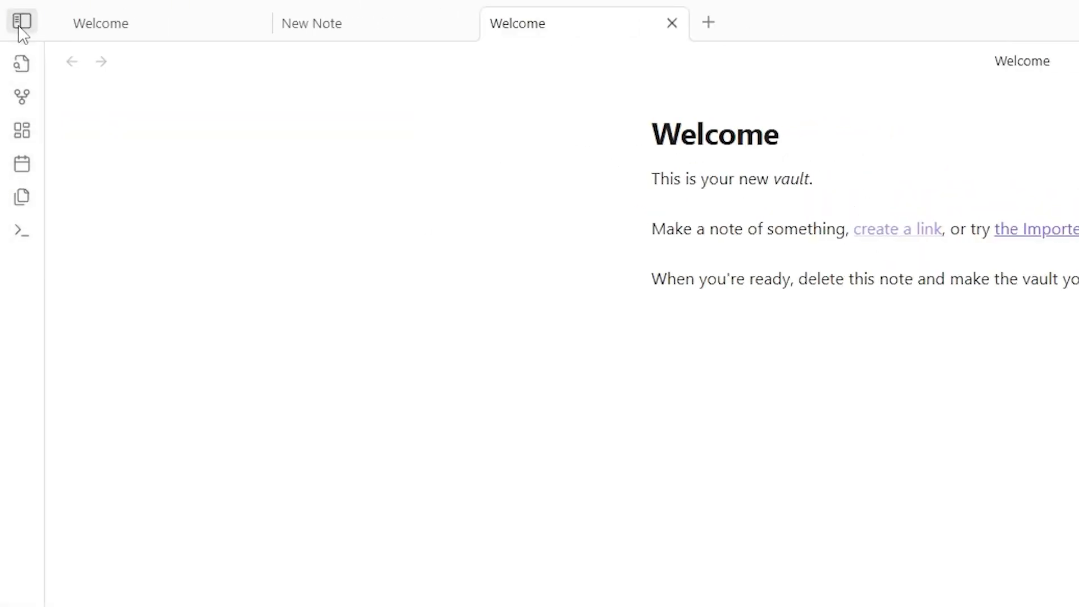
pyautogui.click(21, 25)
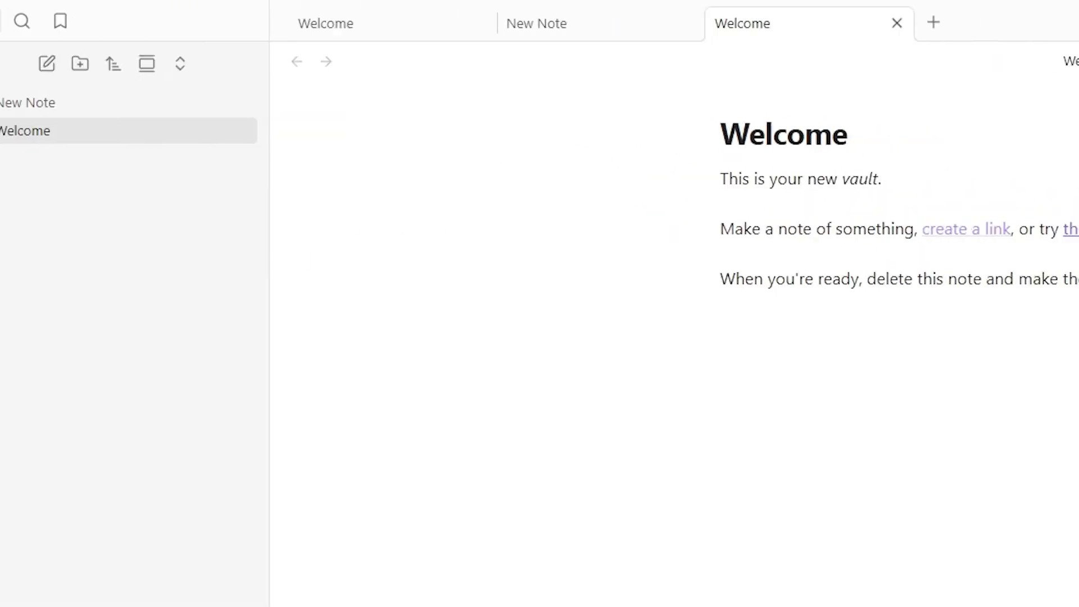
pyautogui.click(922, 31)
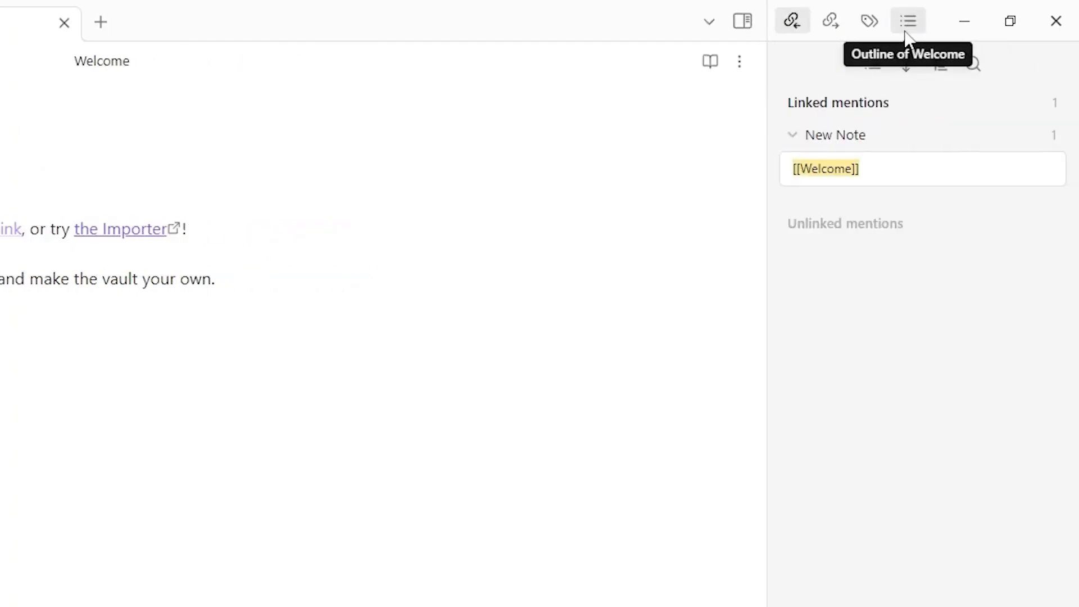
pyautogui.click(750, 25)
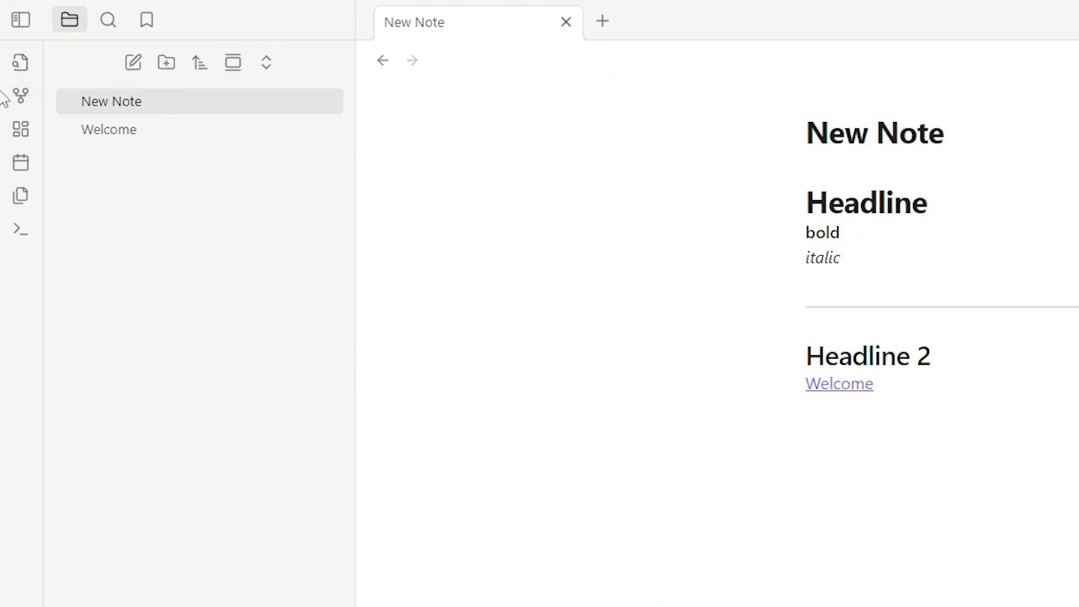
# Use the quick switcher to open New Note, then switch to the Welcome note with Ctrl+O.
pyautogui.click(21, 62)
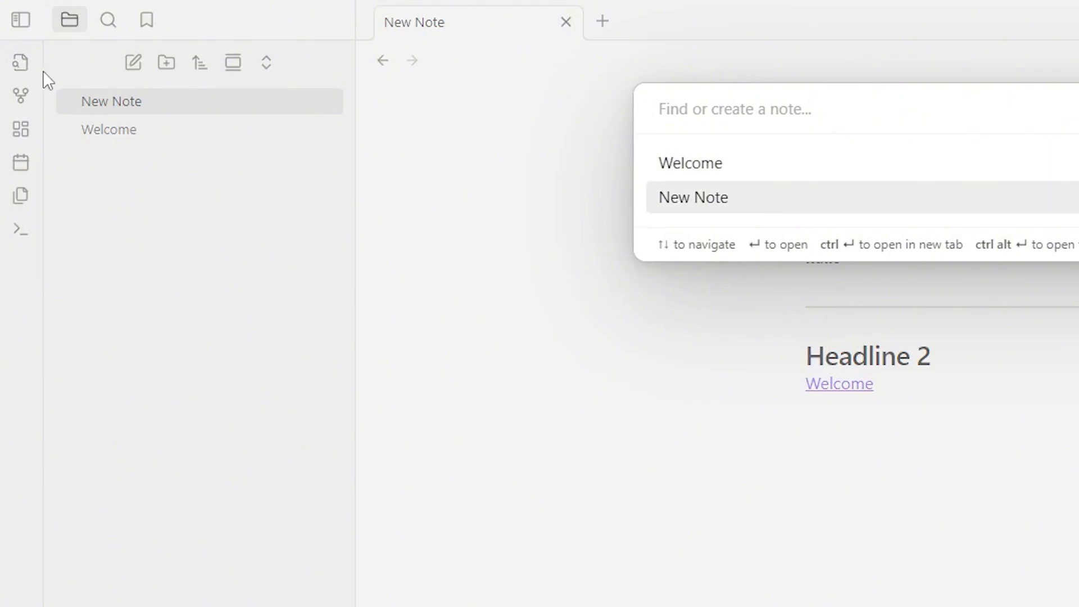
pyautogui.press('Return')
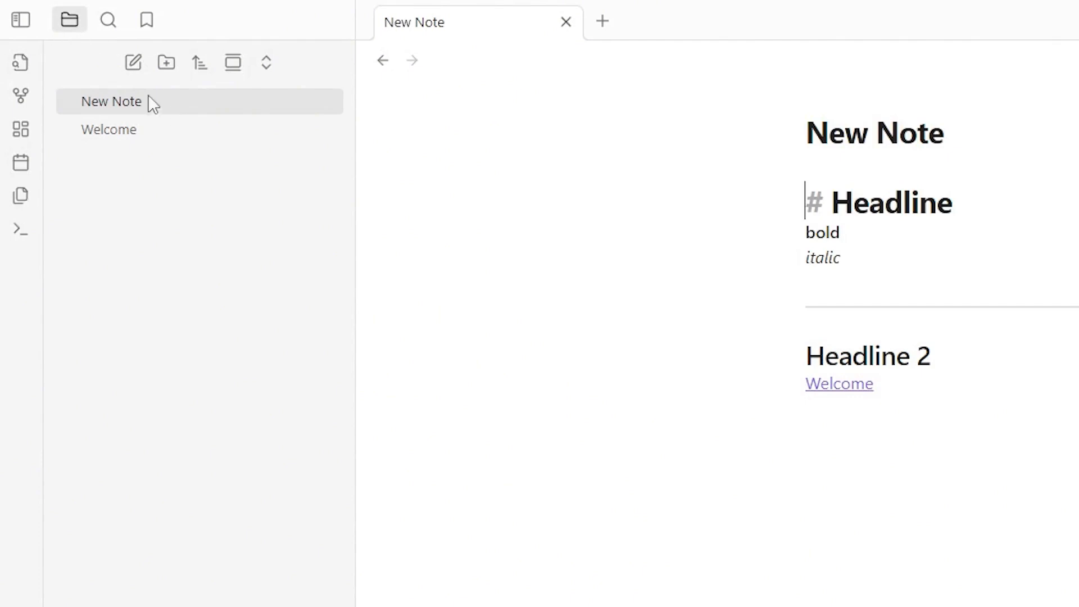
pyautogui.click(21, 62)
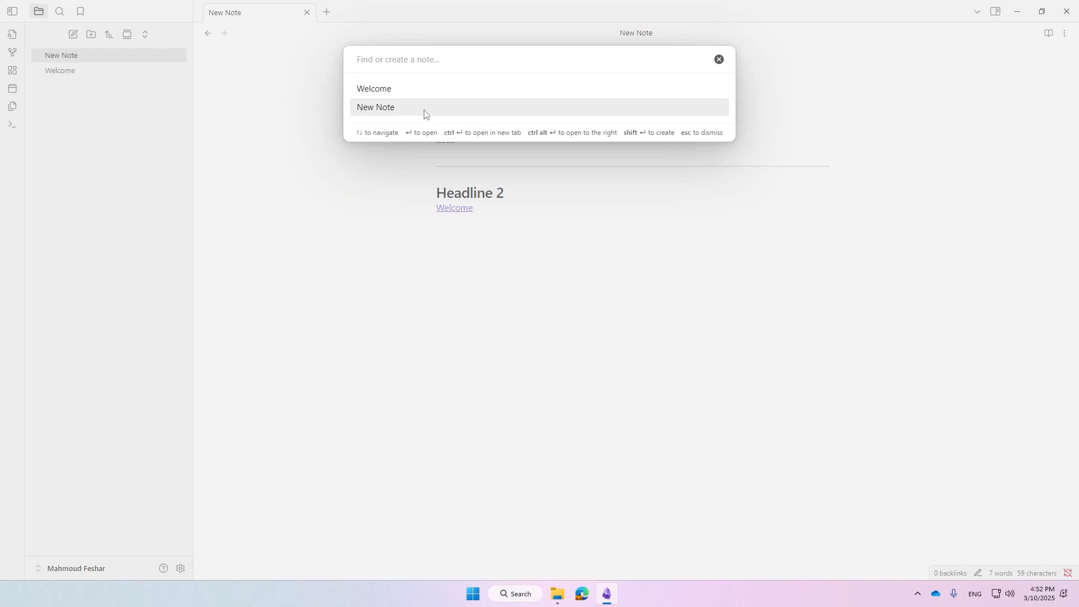
pyautogui.click(424, 111)
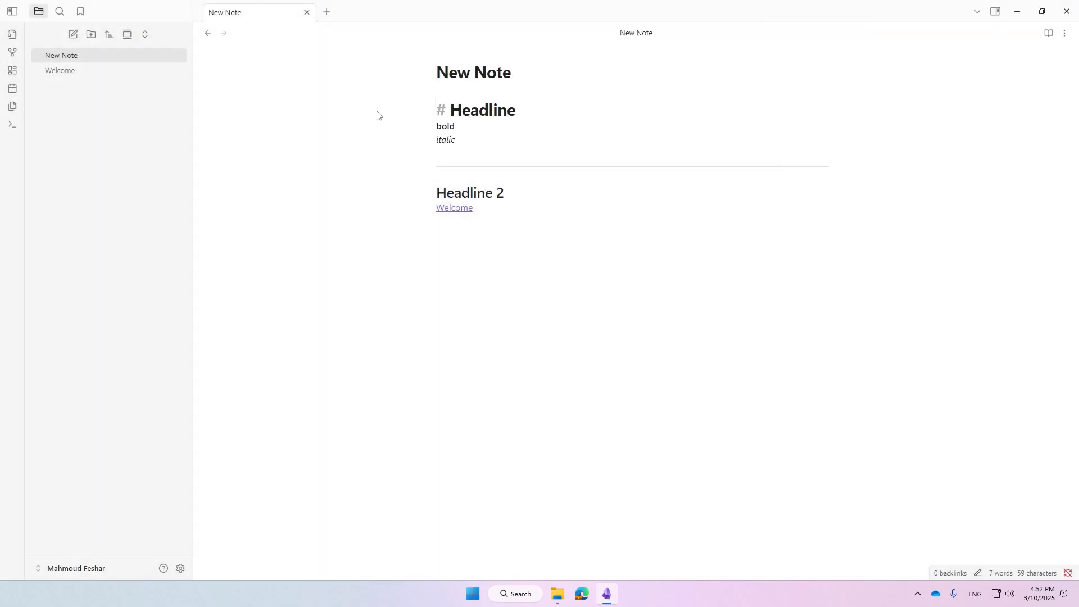
pyautogui.hotkey('ctrl', 'o')
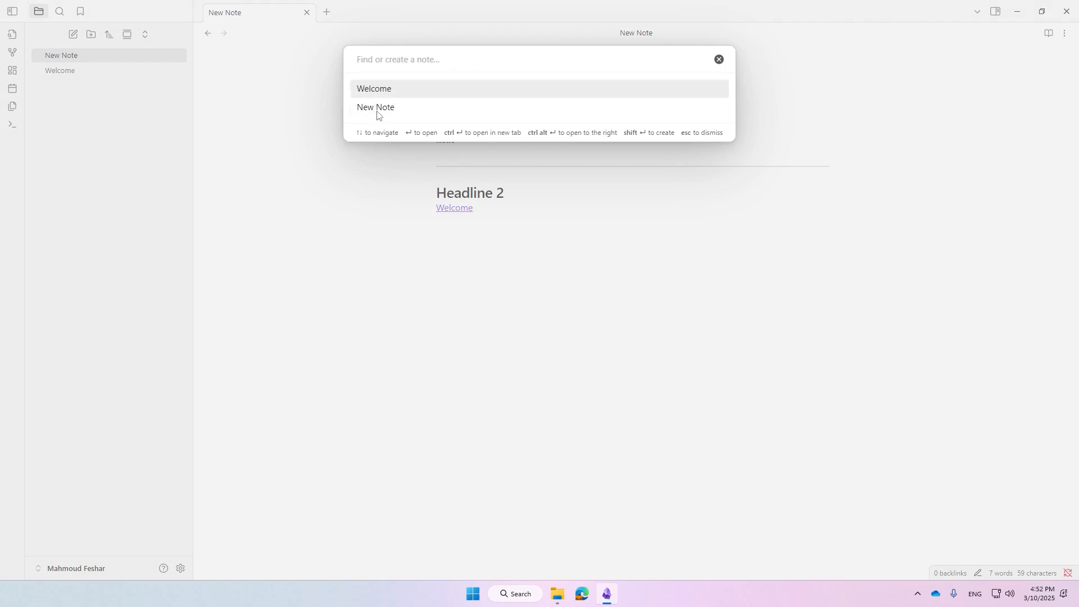
pyautogui.press('Return')
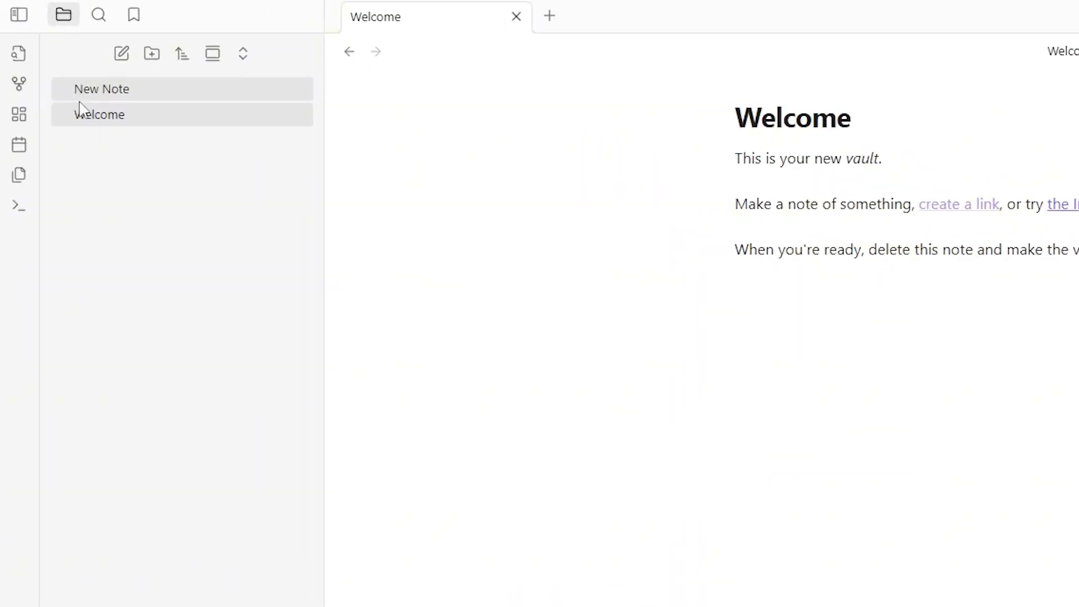
# Open the graph view in the main pane, pan it, and close it.
pyautogui.click(21, 87)
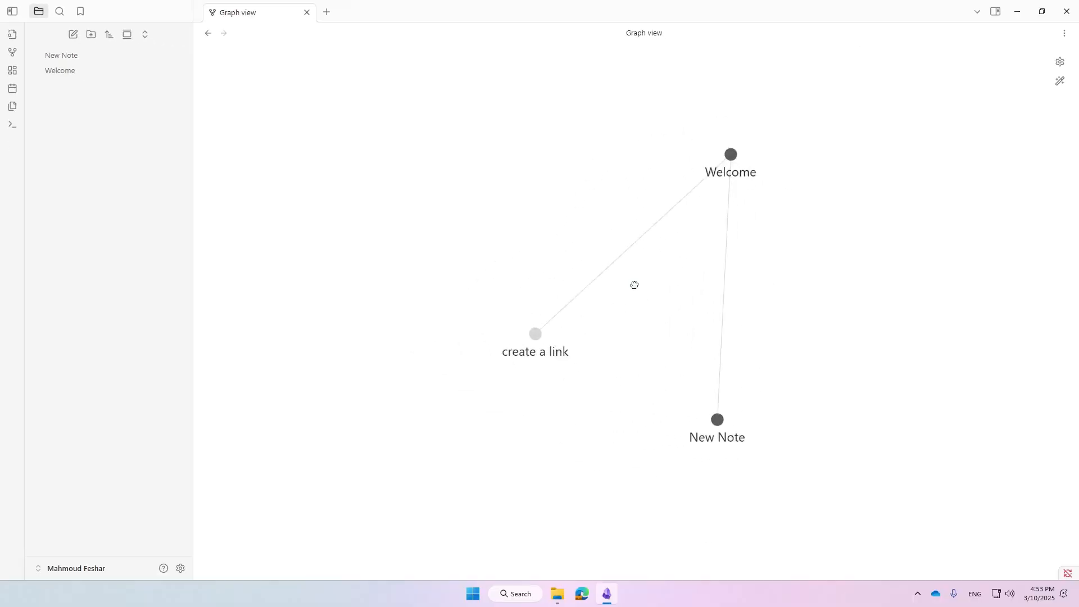
pyautogui.moveTo(634, 285); pyautogui.dragTo(564, 263)
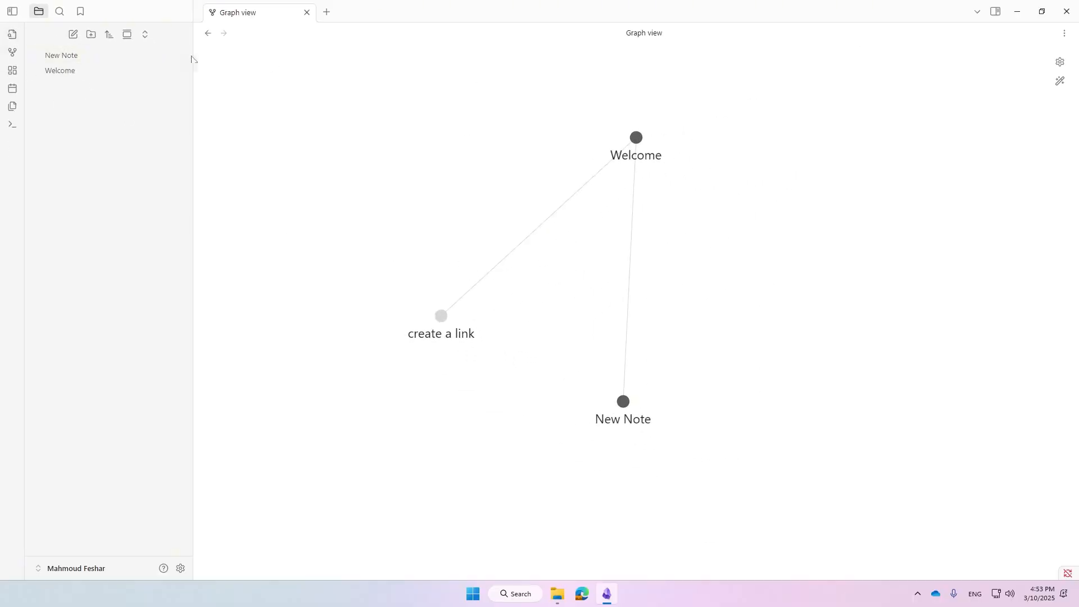
pyautogui.click(307, 12)
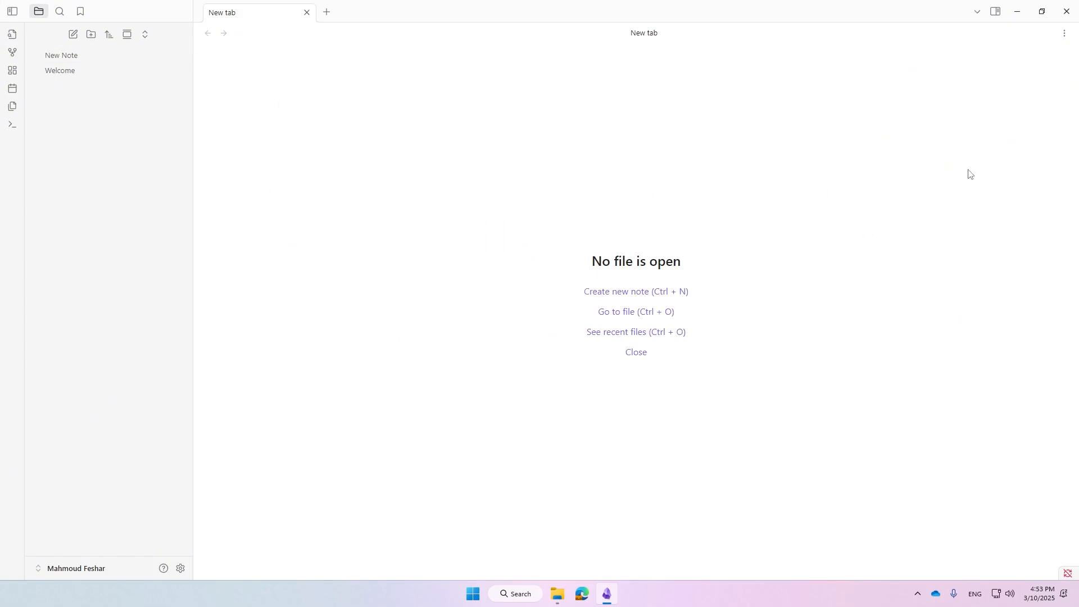
# Dock the graph view in the right sidebar below the backlinks and reopen Welcome.
pyautogui.click(995, 13)
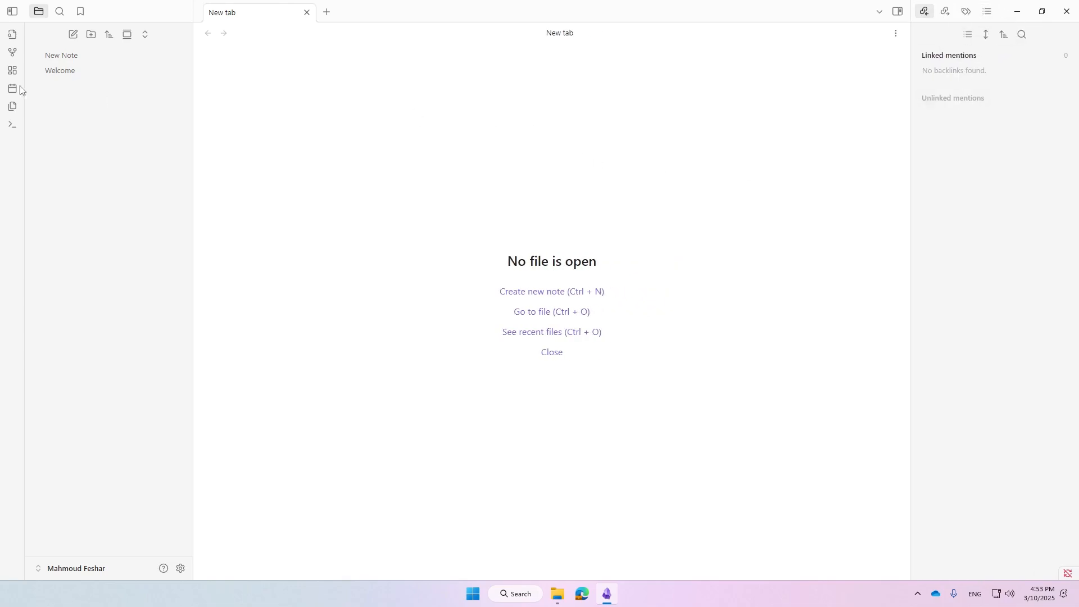
pyautogui.click(10, 51)
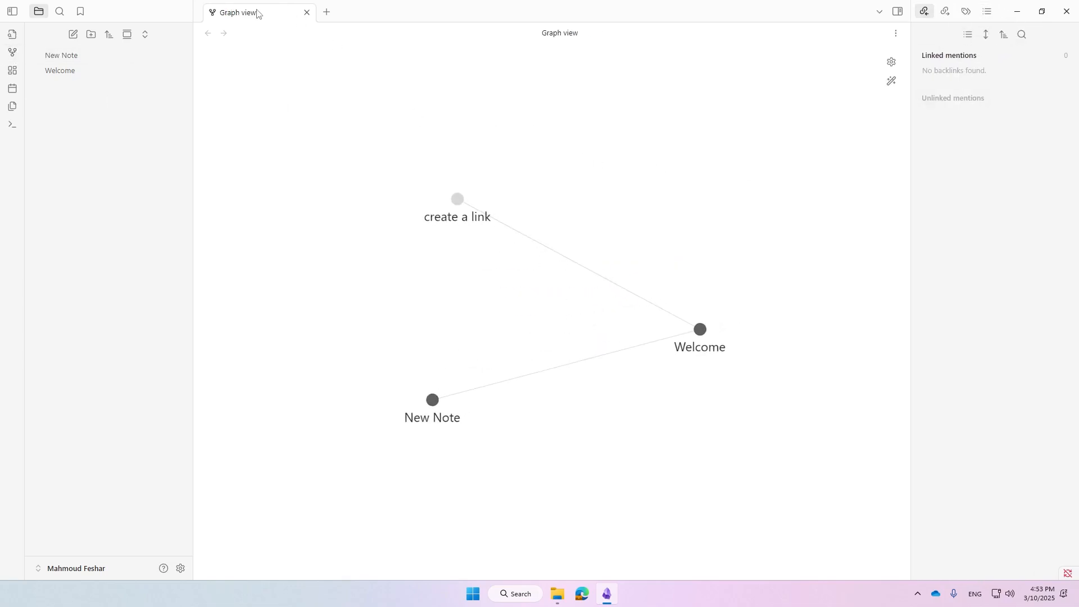
pyautogui.moveTo(260, 18); pyautogui.dragTo(978, 449)
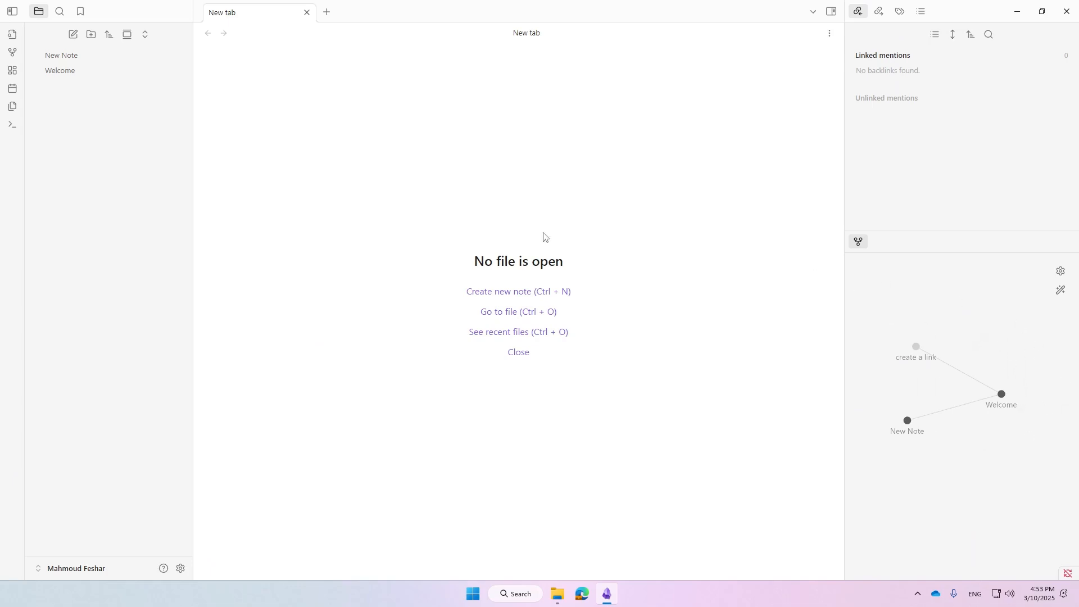
pyautogui.click(99, 73)
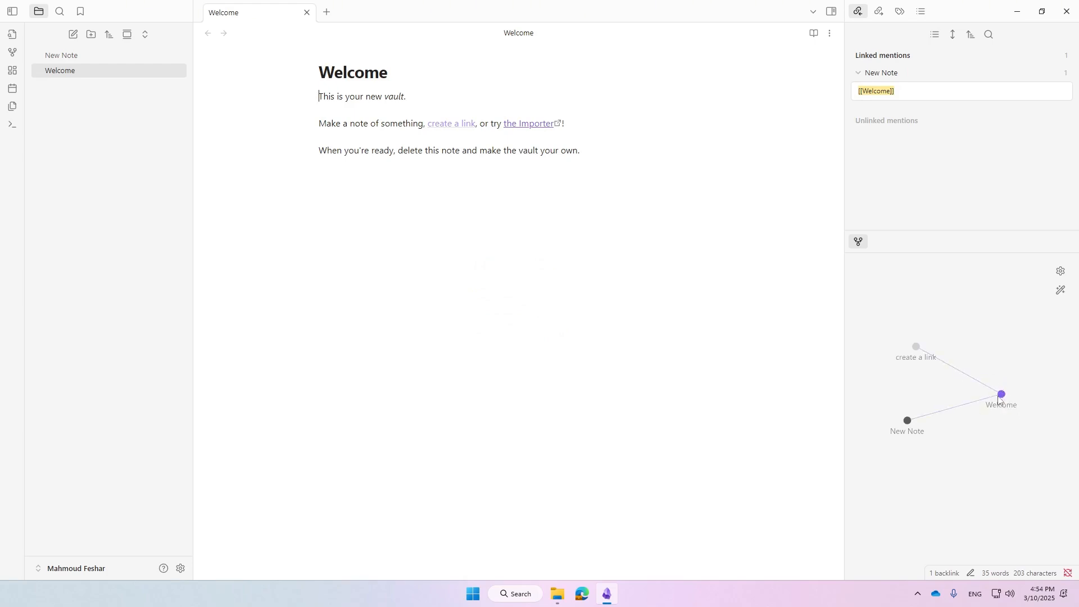
pyautogui.click(978, 393)
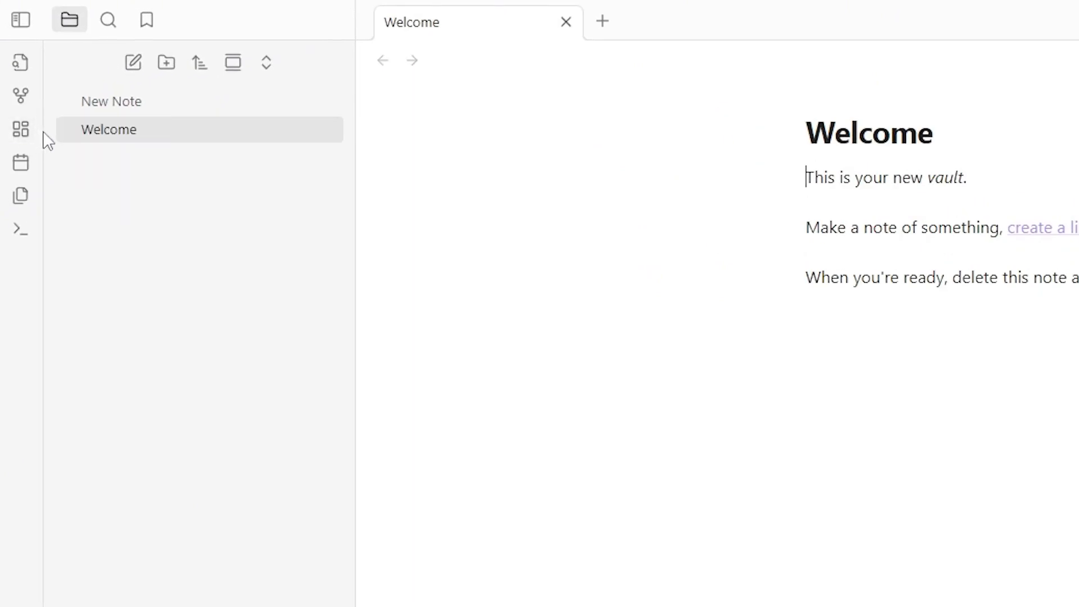
# Create a new canvas with Projects, Project 1 and Project 2 cards arranged.
pyautogui.click(25, 135)
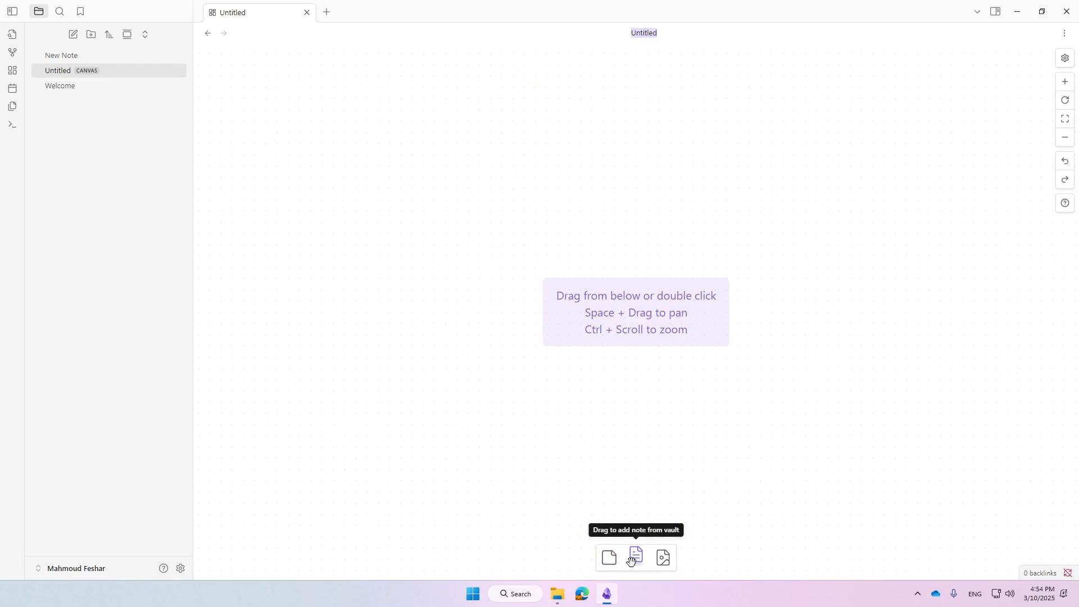
pyautogui.moveTo(611, 558); pyautogui.dragTo(568, 311)
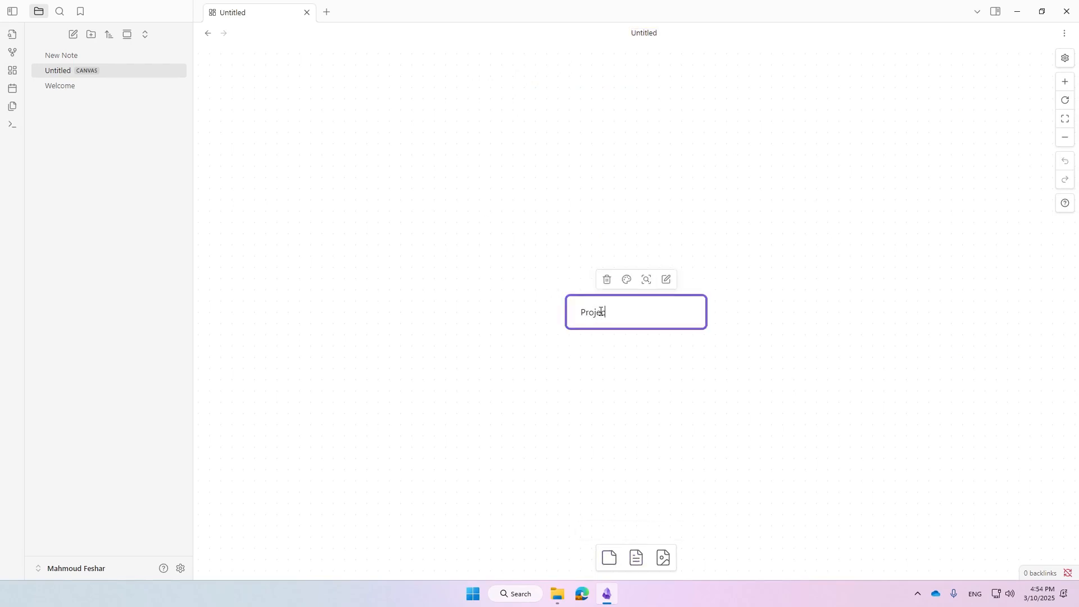
pyautogui.click(638, 389)
pyautogui.moveTo(645, 316); pyautogui.dragTo(488, 310)
pyautogui.click(609, 557)
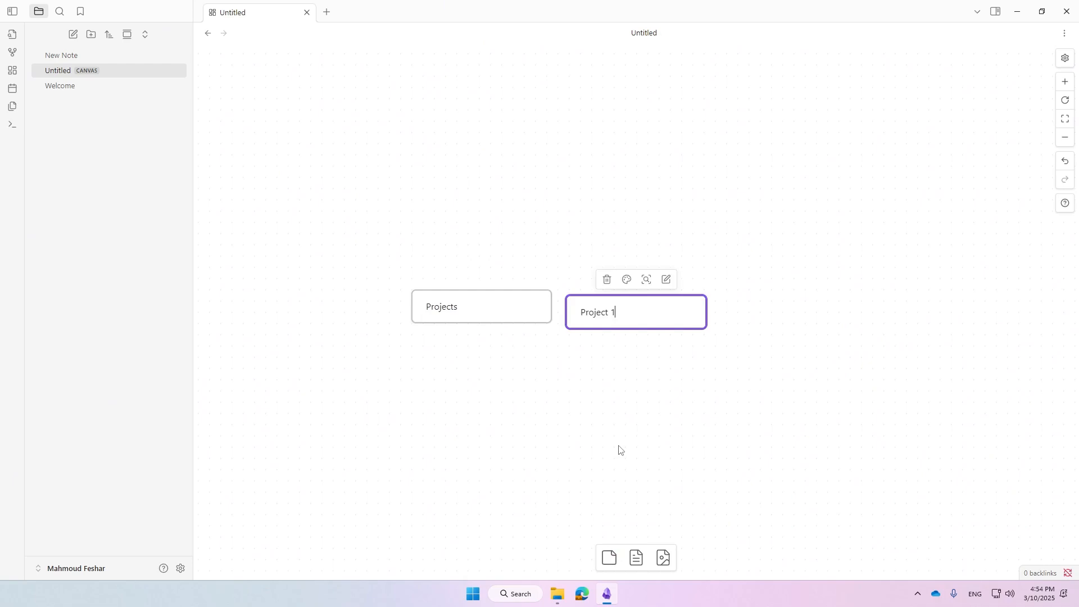
pyautogui.press('BackSpace')
pyautogui.press('BackSpace')
pyautogui.press('BackSpace')
pyautogui.press('BackSpace')
pyautogui.press('BackSpace')
pyautogui.press('BackSpace')
pyautogui.press('BackSpace')
pyautogui.press('BackSpace')
pyautogui.write('roject 2')
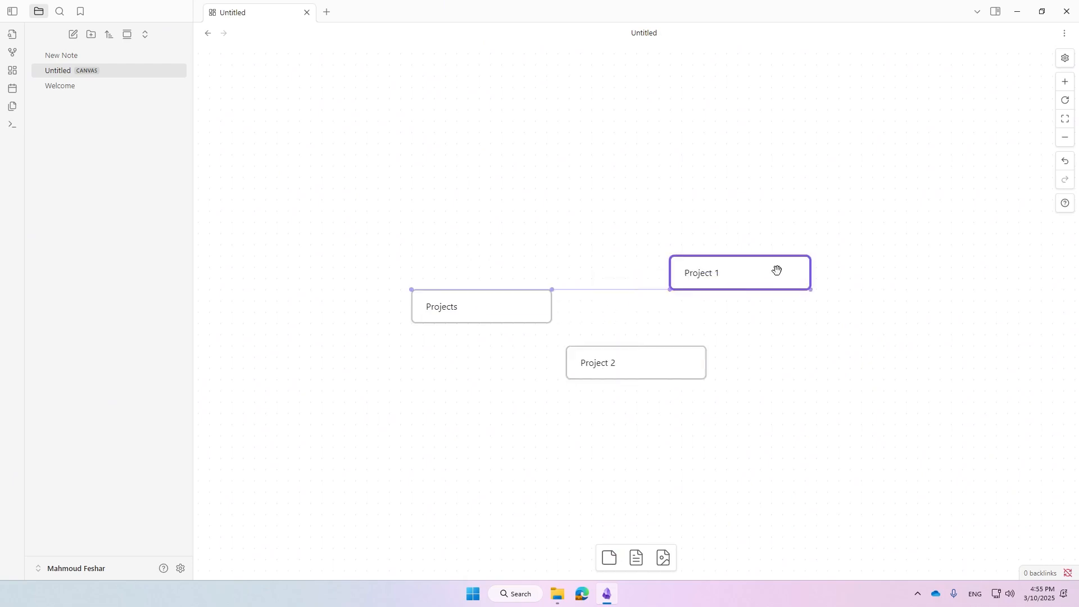
pyautogui.moveTo(674, 362); pyautogui.dragTo(757, 355)
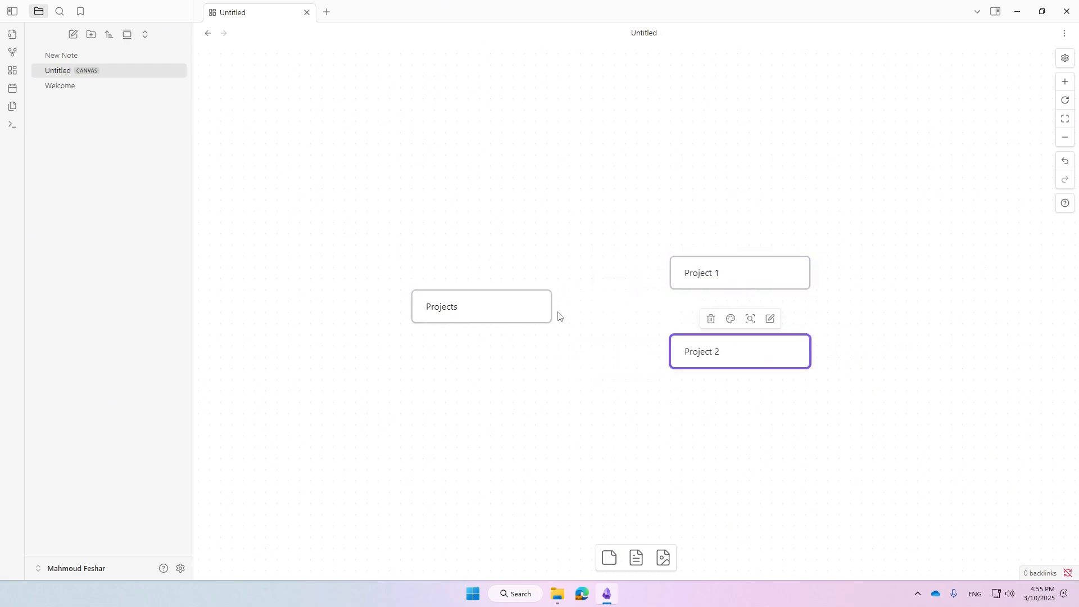
# Draw arrows from Projects to Project 1, Project 2 and an embedded Welcome note card.
pyautogui.moveTo(551, 306); pyautogui.dragTo(670, 272)
pyautogui.moveTo(551, 307); pyautogui.dragTo(664, 343)
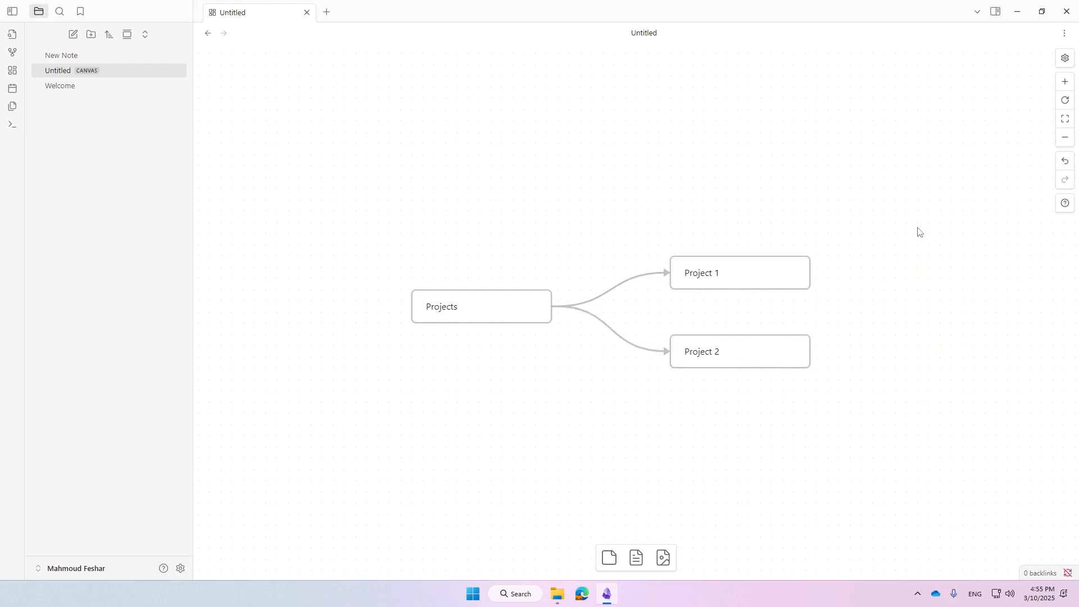
pyautogui.moveTo(856, 199); pyautogui.dragTo(321, 425)
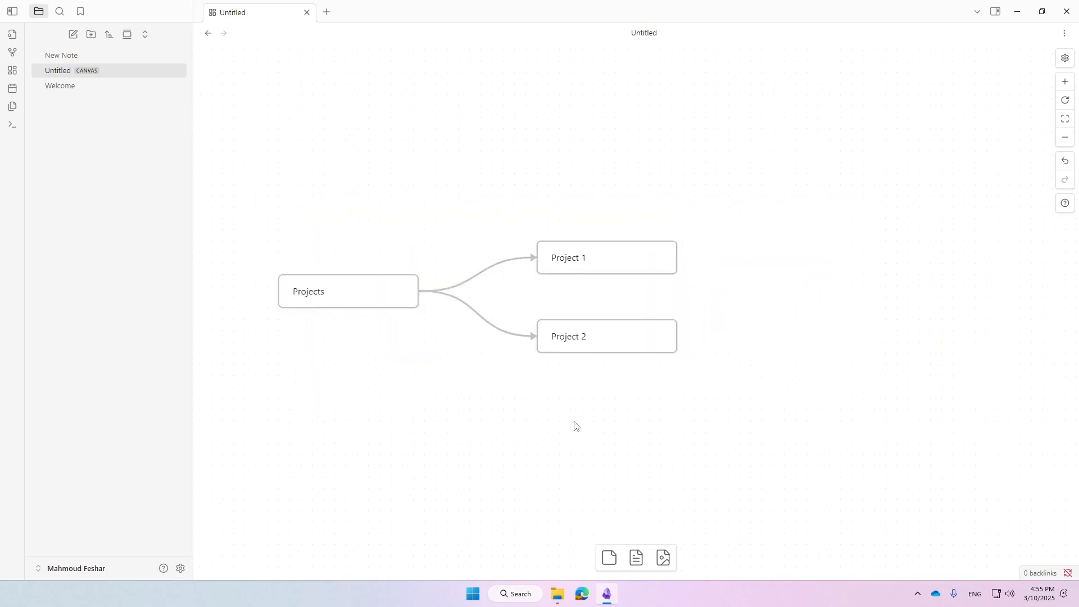
pyautogui.click(638, 556)
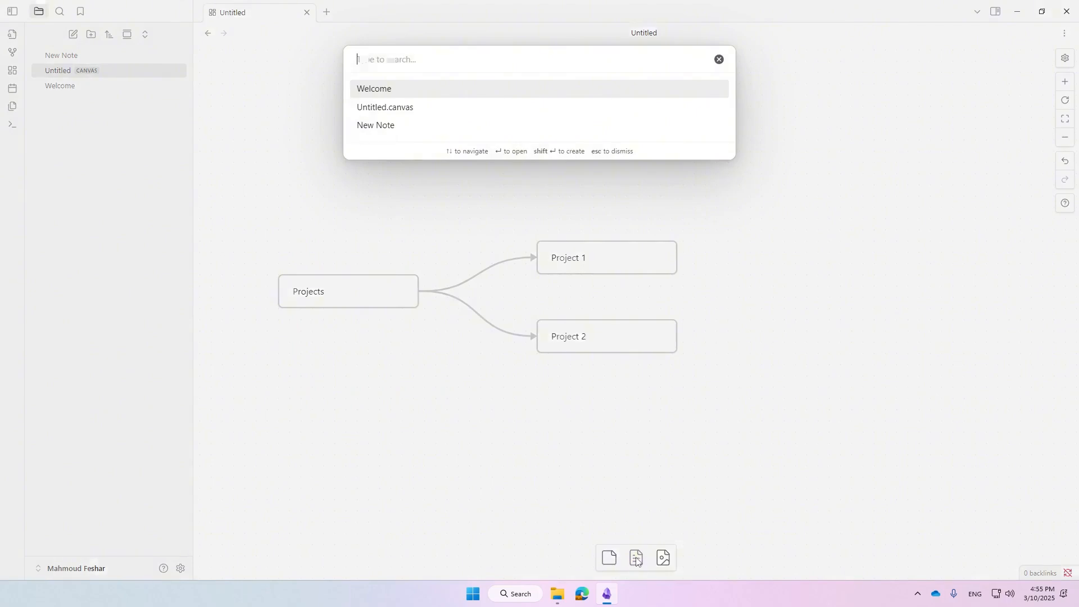
pyautogui.click(402, 96)
pyautogui.moveTo(729, 367); pyautogui.dragTo(702, 455)
pyautogui.moveTo(765, 472); pyautogui.dragTo(668, 439)
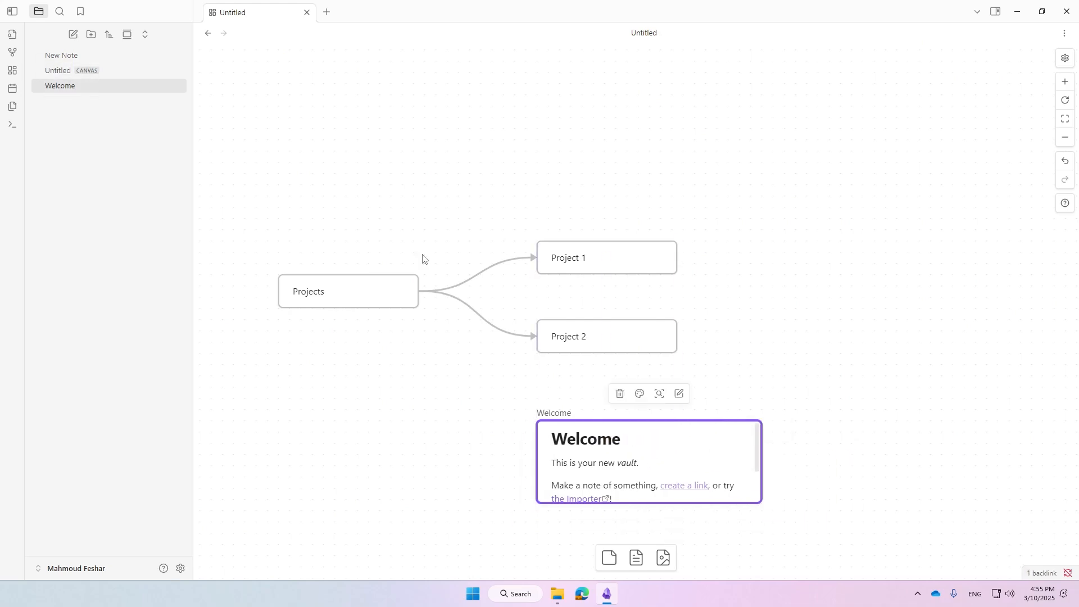
pyautogui.moveTo(417, 291); pyautogui.dragTo(546, 462)
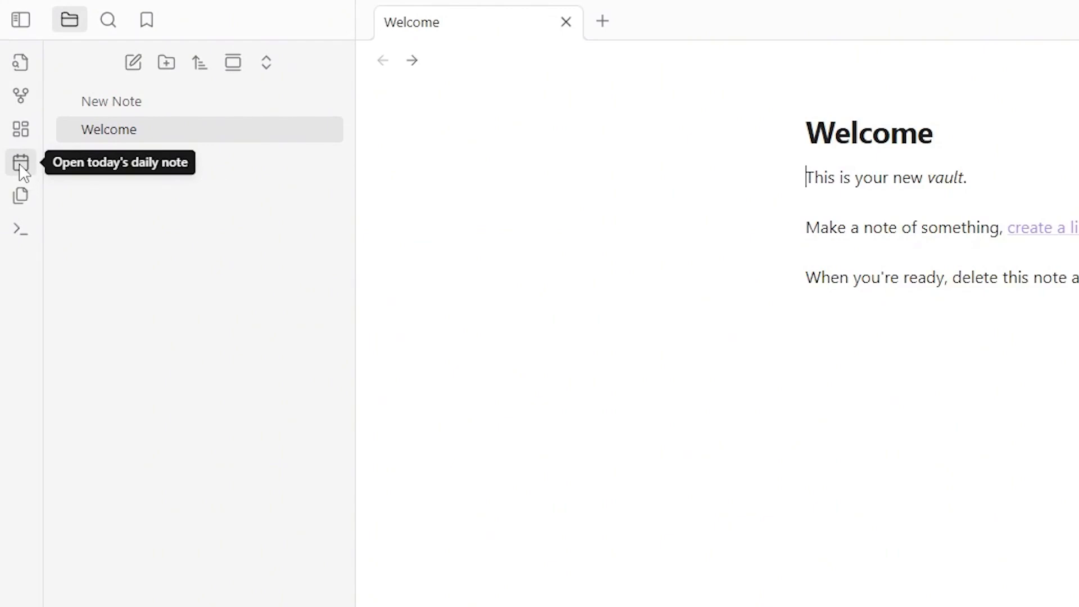
# Open today's 2025-03-10 daily note, type Journalling and correct it to Journaling.
pyautogui.click(21, 162)
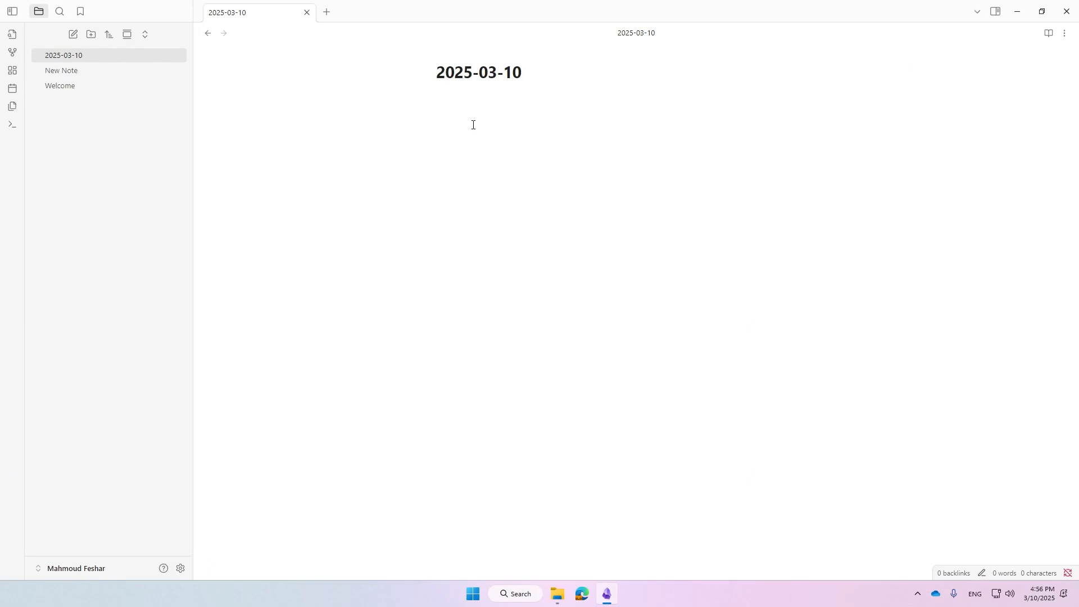
pyautogui.write('Journalling')
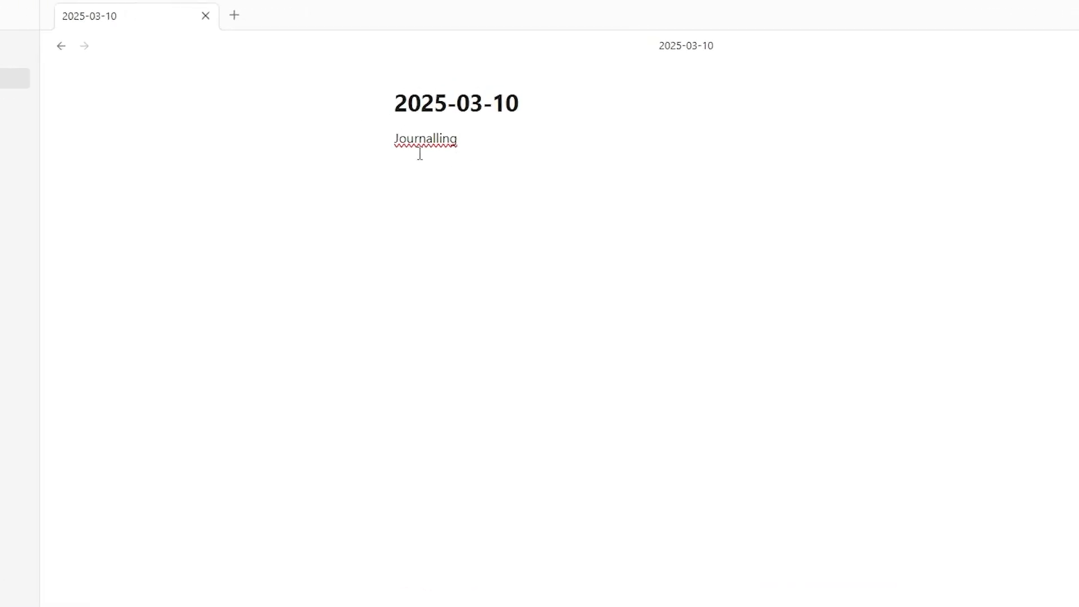
pyautogui.click(428, 157)
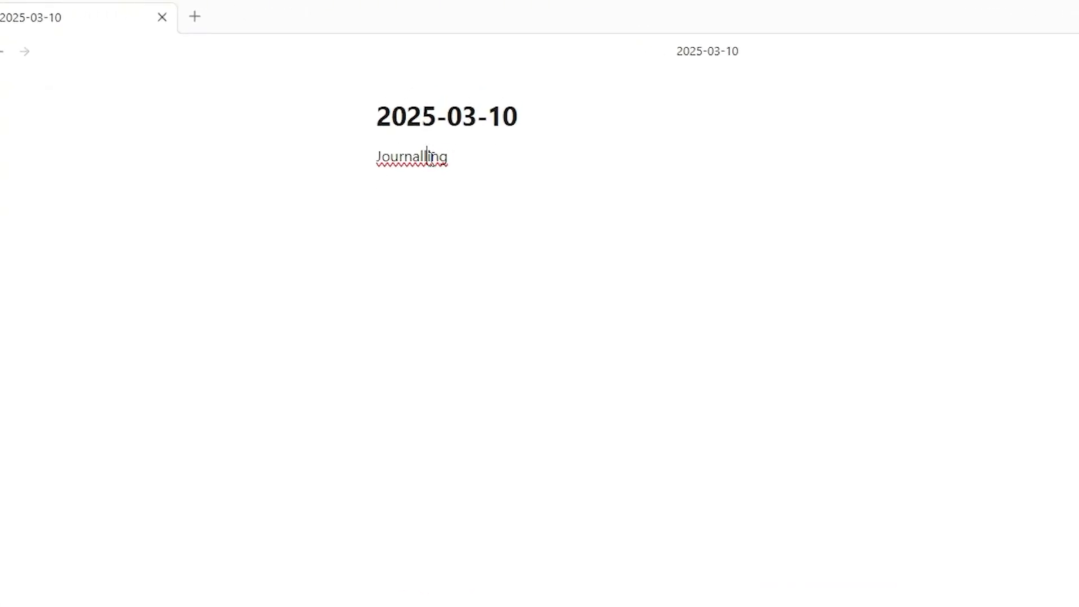
pyautogui.rightClick(431, 157)
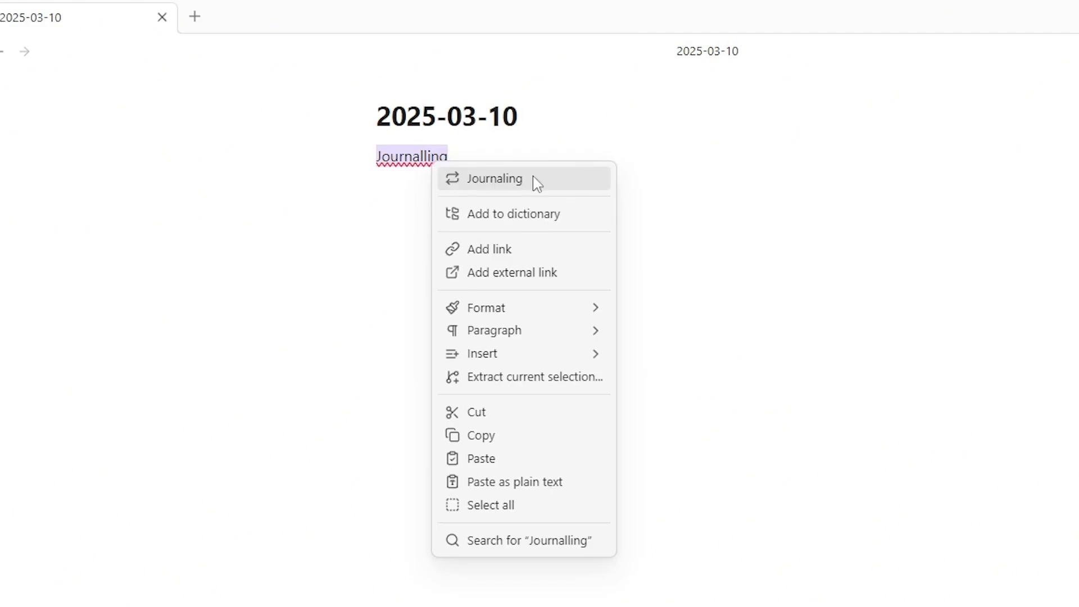
pyautogui.click(519, 179)
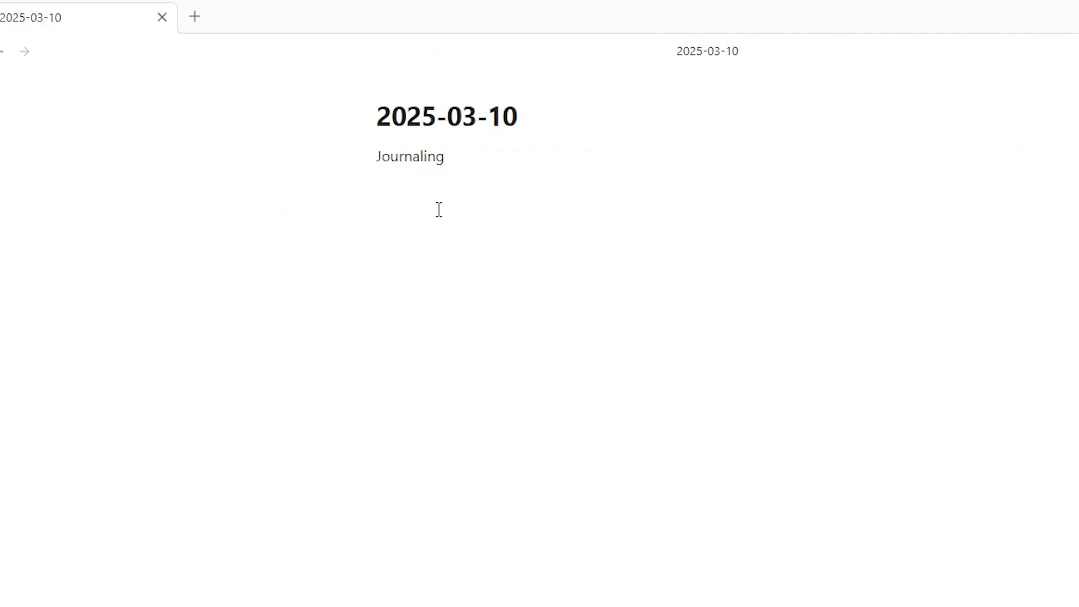
# Delete the Journaling line, leaving only the note's title.
pyautogui.click(456, 186)
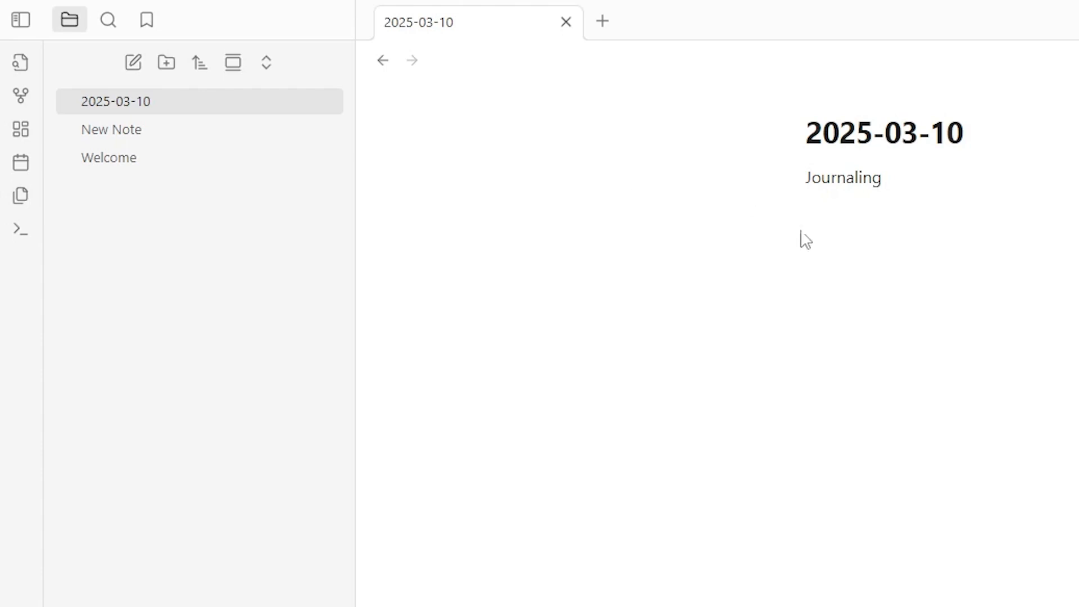
pyautogui.moveTo(870, 252); pyautogui.dragTo(783, 186)
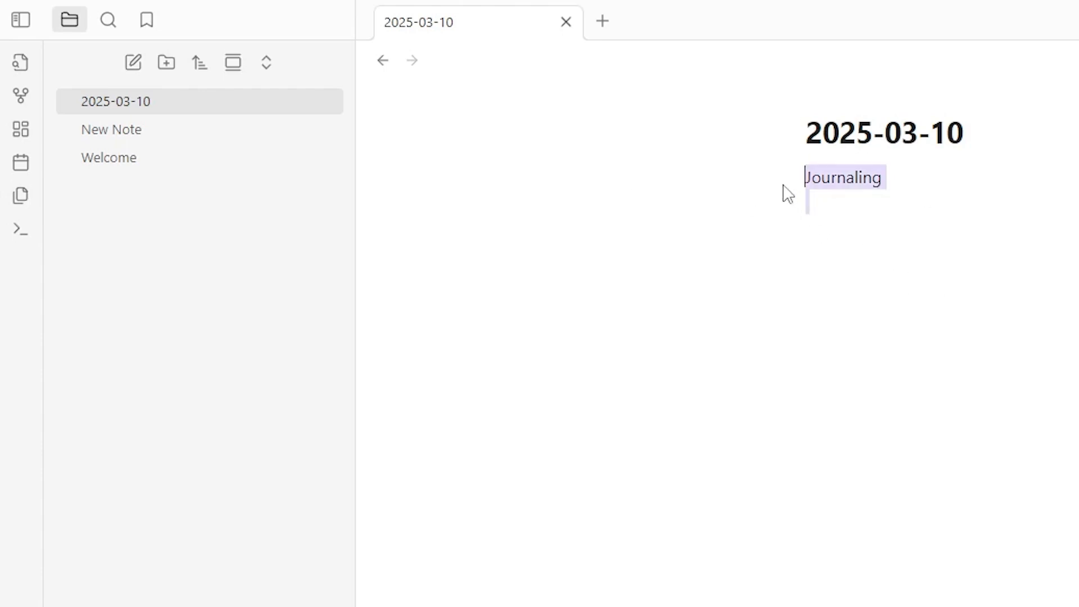
pyautogui.press('BackSpace')
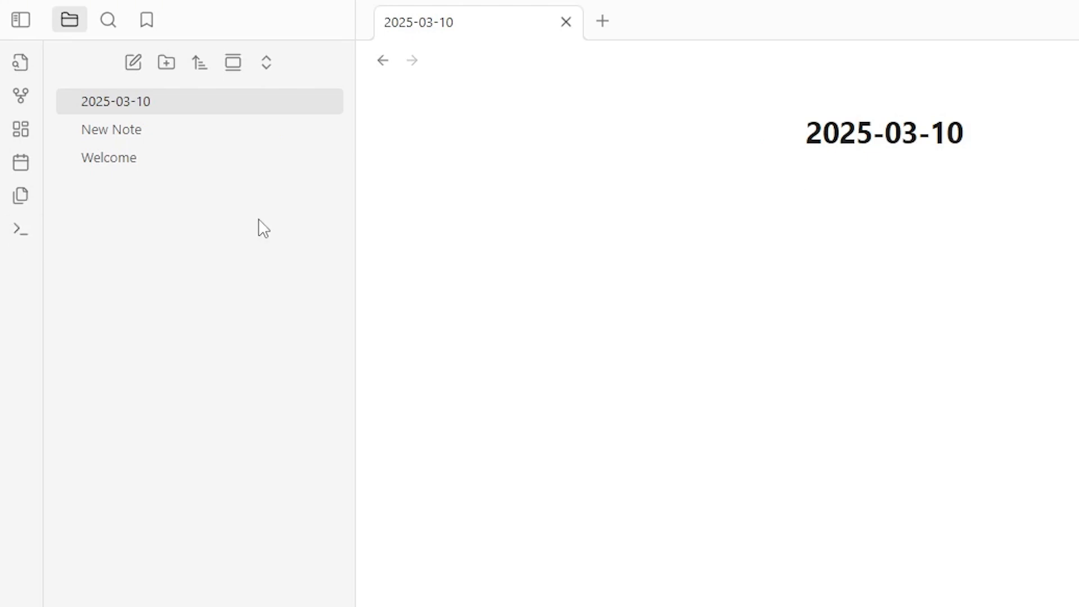
# Browse the command palette, then run Delete current file on the 2025-03-10 note.
pyautogui.click(10, 232)
pyautogui.scroll(-8, 902, 285)
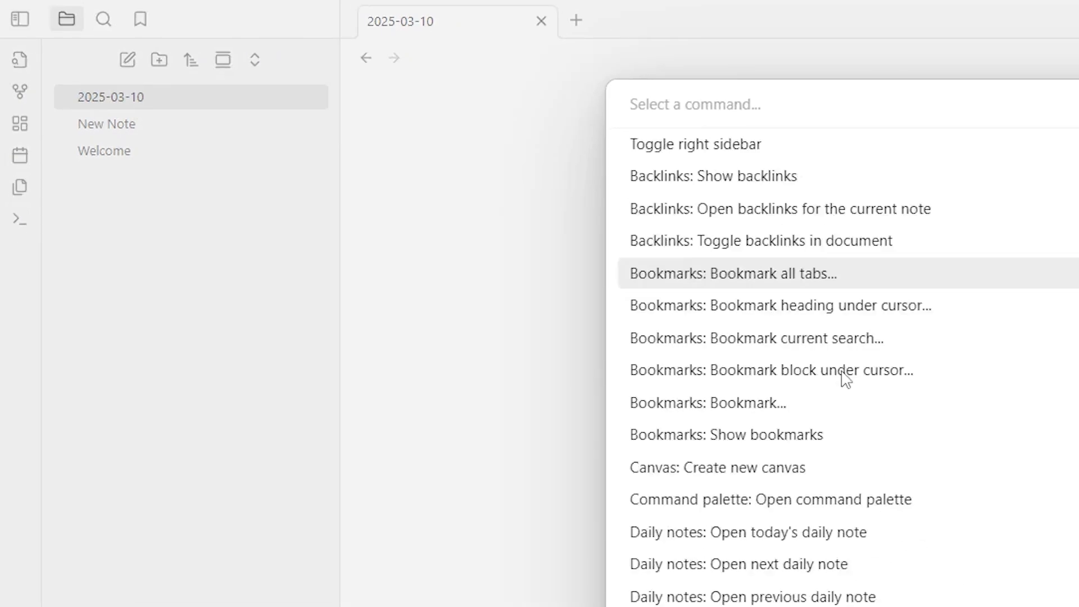
pyautogui.scroll(3, 844, 377)
pyautogui.scroll(-2, 844, 375)
pyautogui.scroll(4, 784, 365)
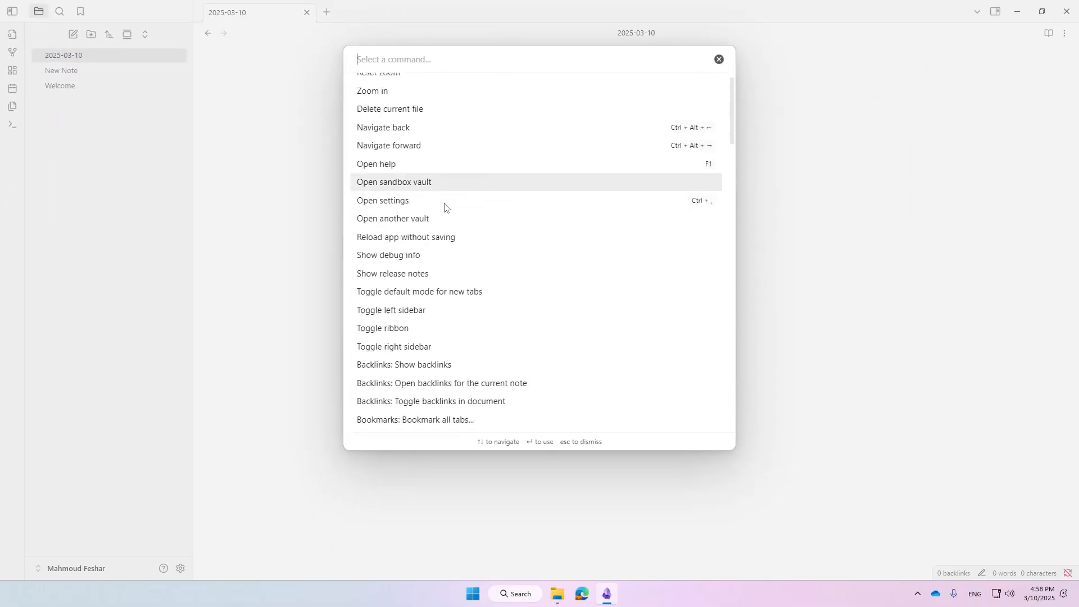
pyautogui.scroll(1, 444, 207)
pyautogui.click(276, 144)
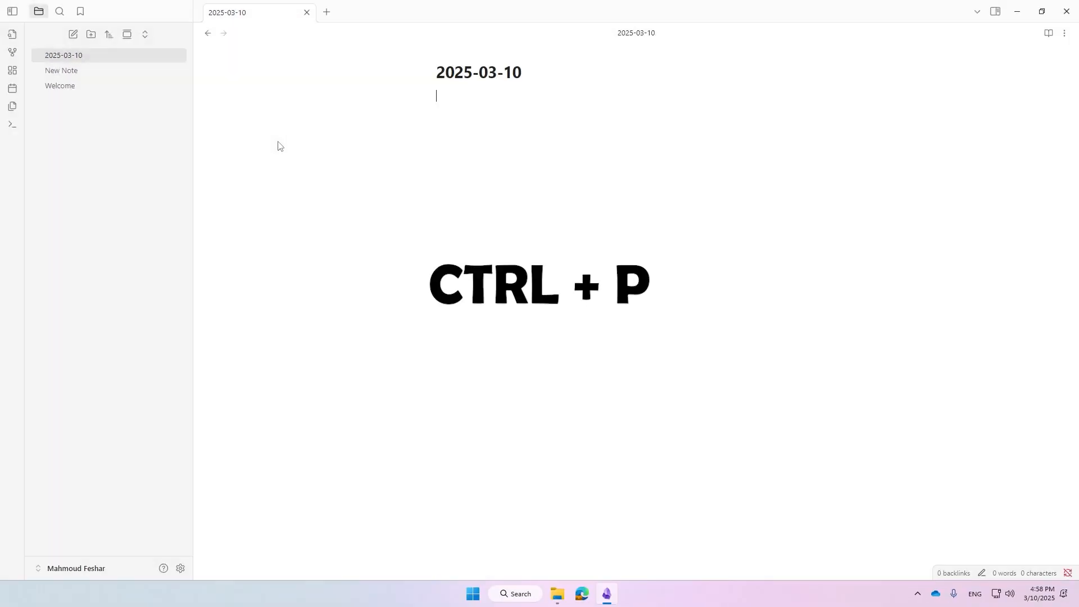
pyautogui.hotkey('ctrl', 'p')
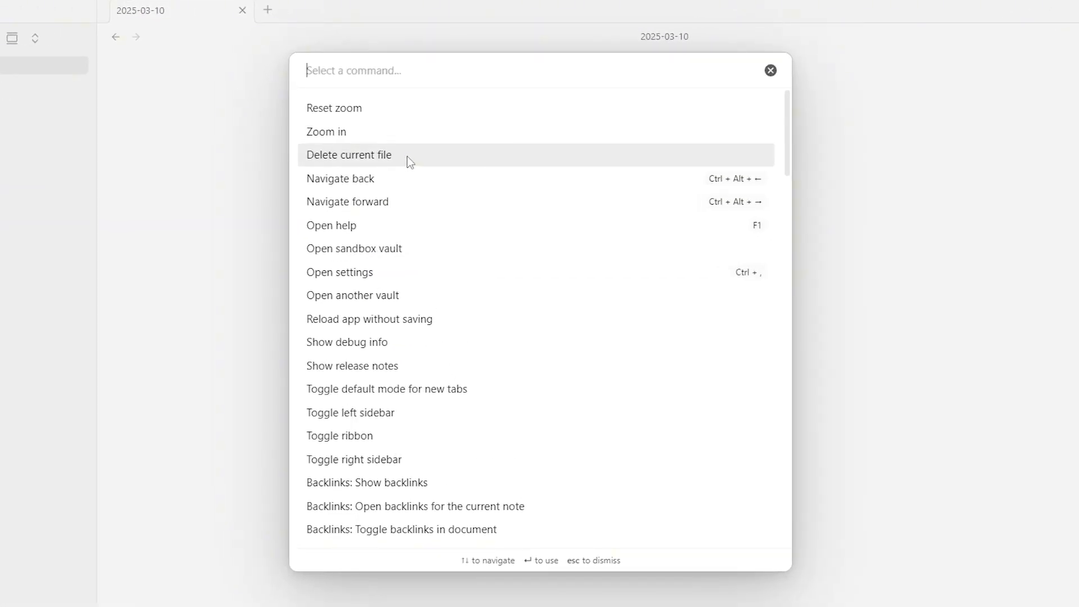
pyautogui.click(407, 156)
# Zoom the interface in and back out using the Zoom in and Zoom out commands.
pyautogui.hotkey('ctrl', 'p')
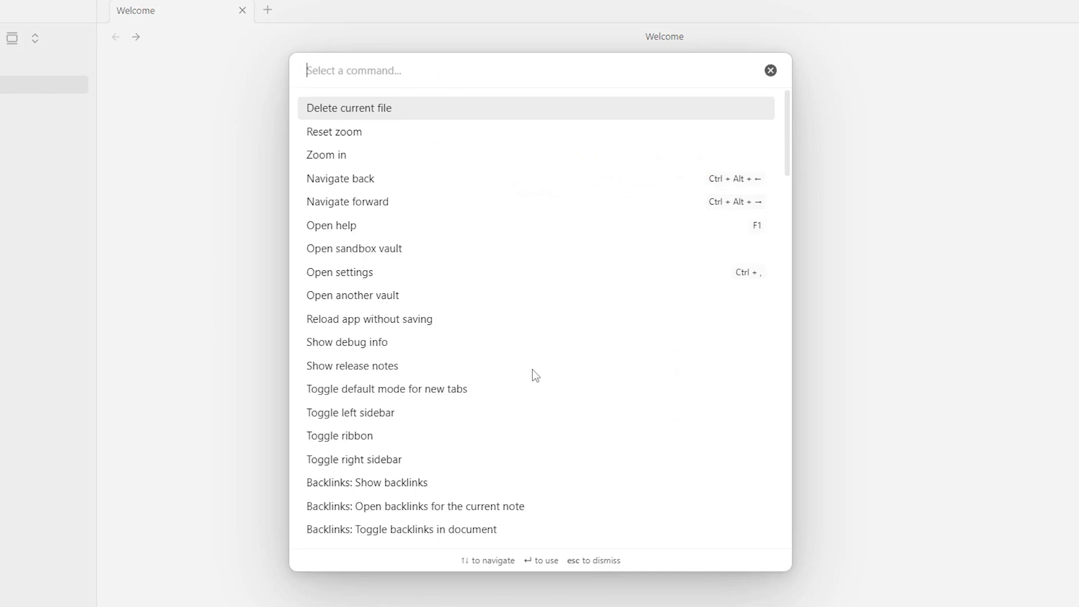
pyautogui.click(376, 163)
pyautogui.hotkey('ctrl', 'p')
pyautogui.write('zoom')
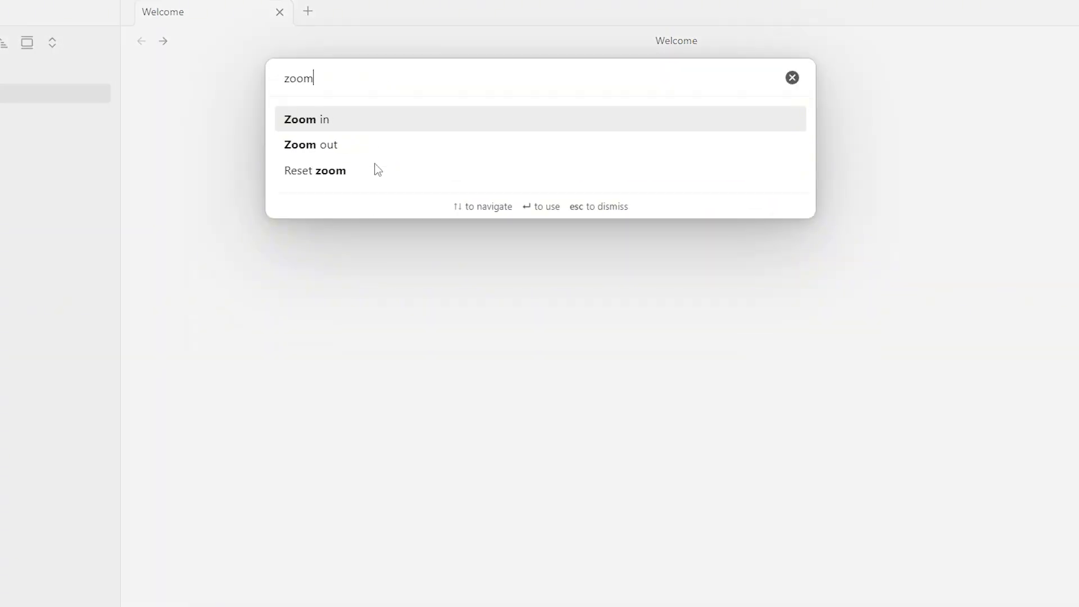
pyautogui.press('Down')
pyautogui.press('Return')
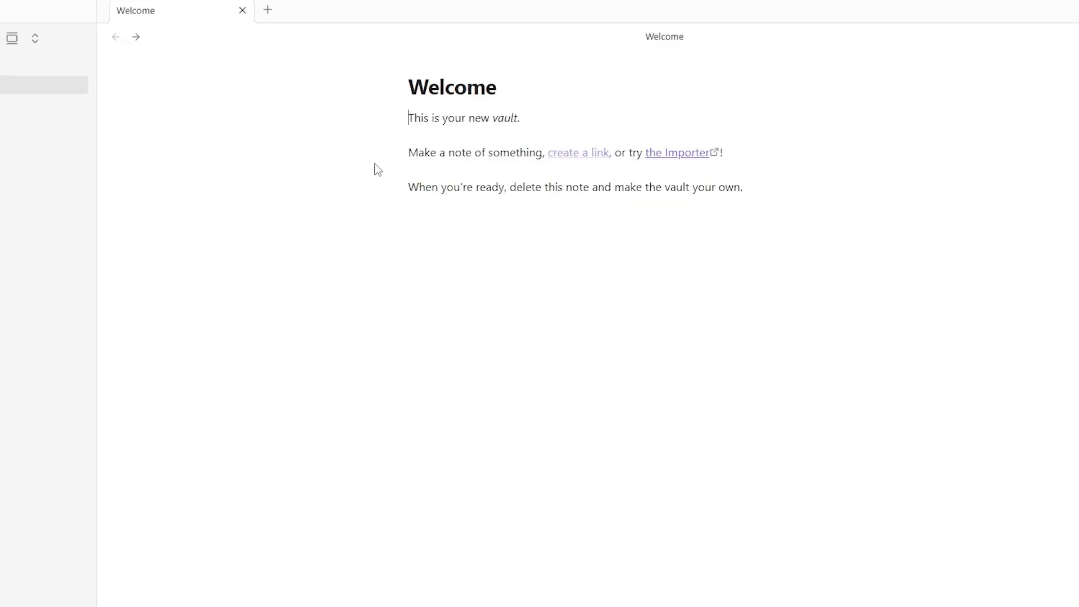
# Reopen the command palette and scroll down to the Insert table command.
pyautogui.hotkey('ctrl', 'p')
pyautogui.scroll(-6, 388, 323)
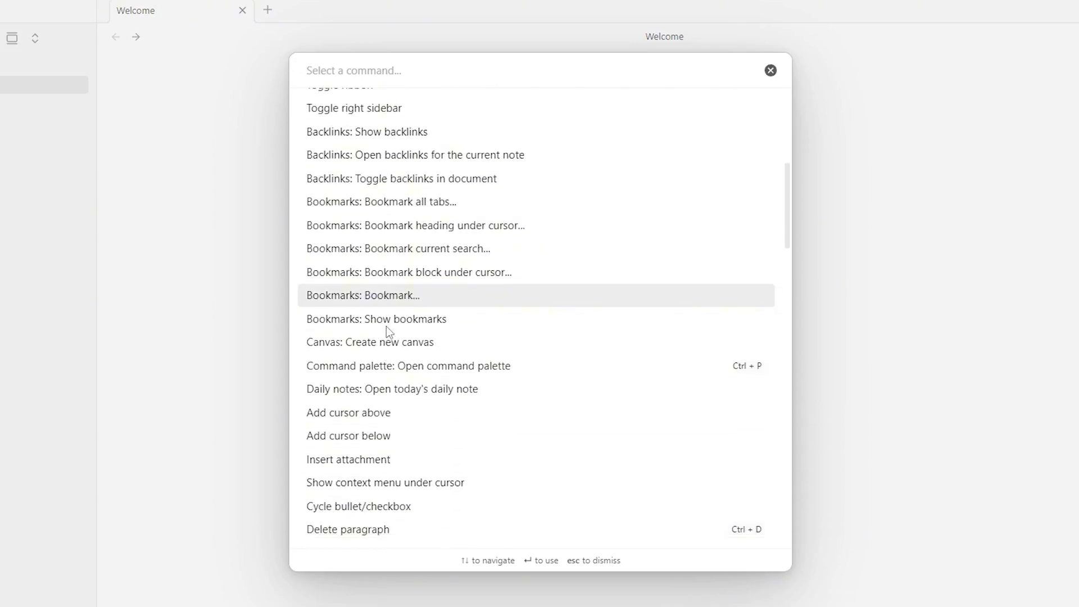
pyautogui.scroll(-3, 388, 329)
pyautogui.scroll(-5, 488, 365)
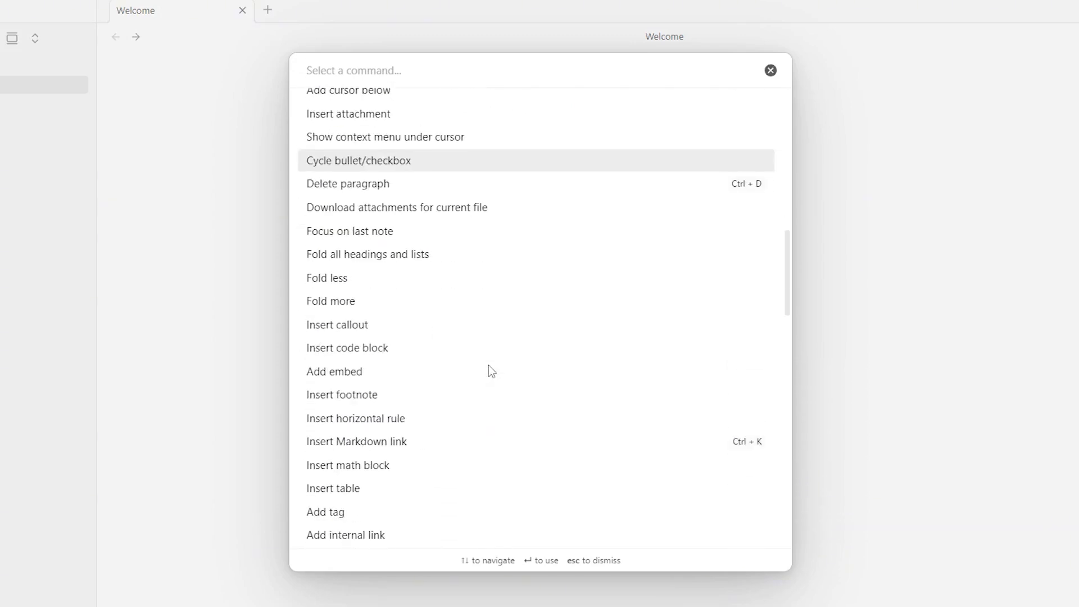
pyautogui.scroll(-3, 489, 369)
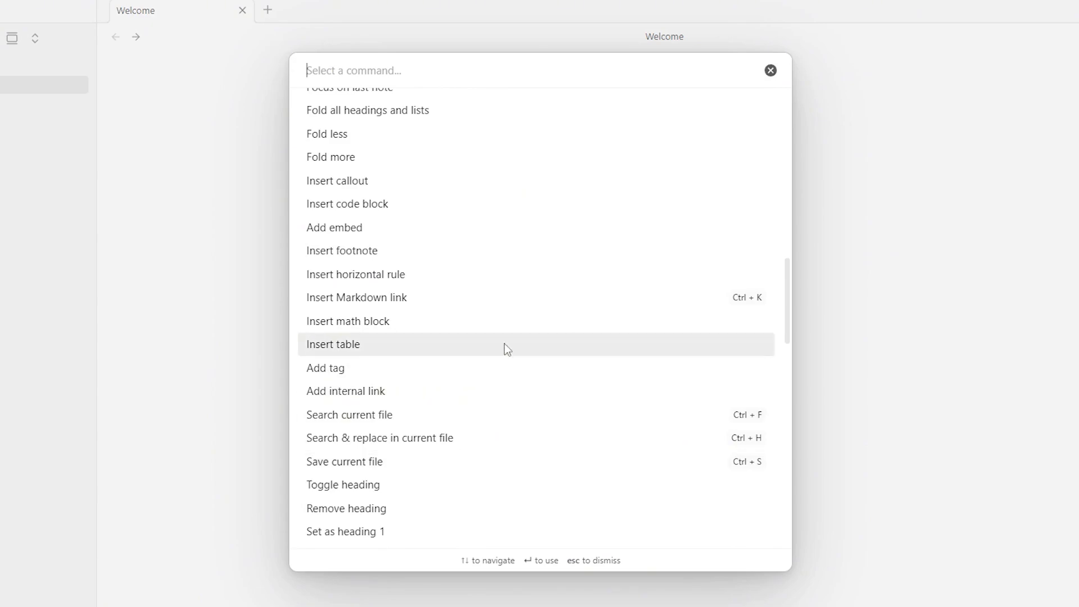
# Insert a 2×2 table into Welcome with headers 'saew' and 'sadw'.
pyautogui.click(380, 346)
pyautogui.write('saew')
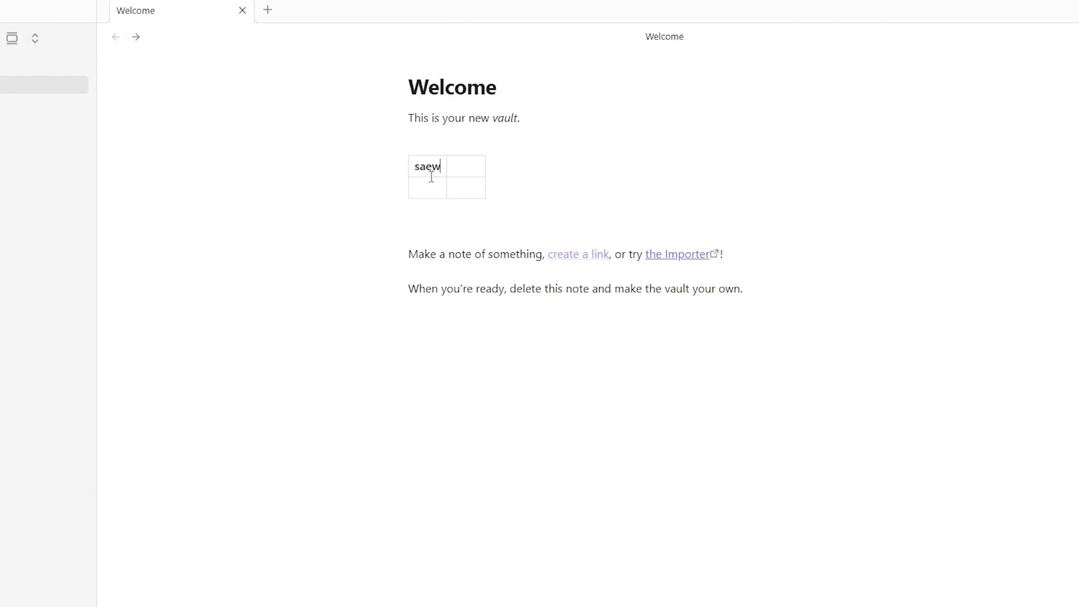
pyautogui.write('sadw')
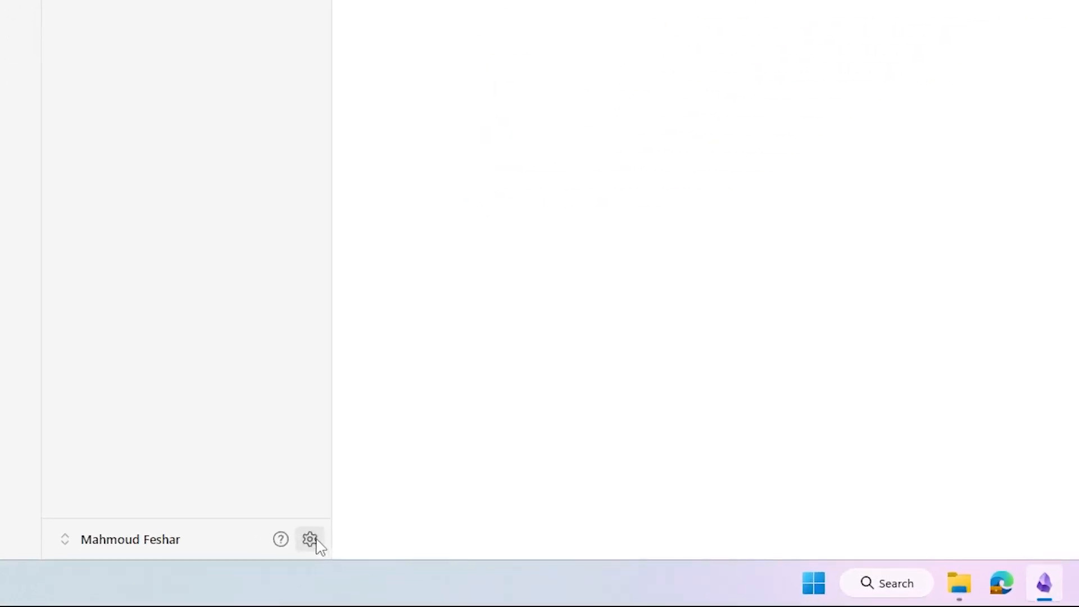
# Open Settings on the General page and check the Language list, keeping English.
pyautogui.click(310, 539)
pyautogui.click(270, 83)
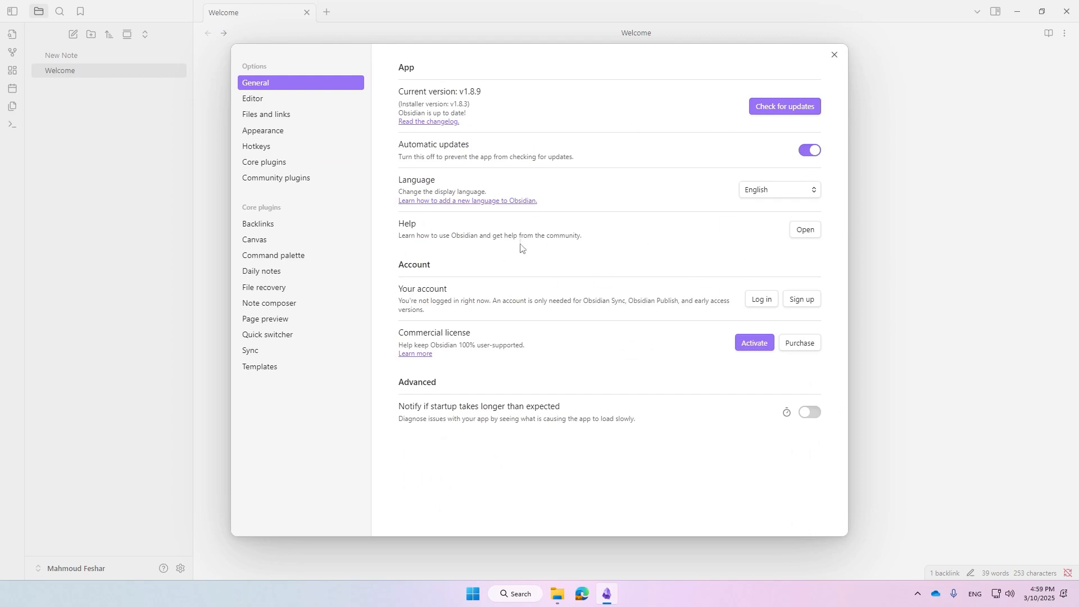
pyautogui.click(763, 192)
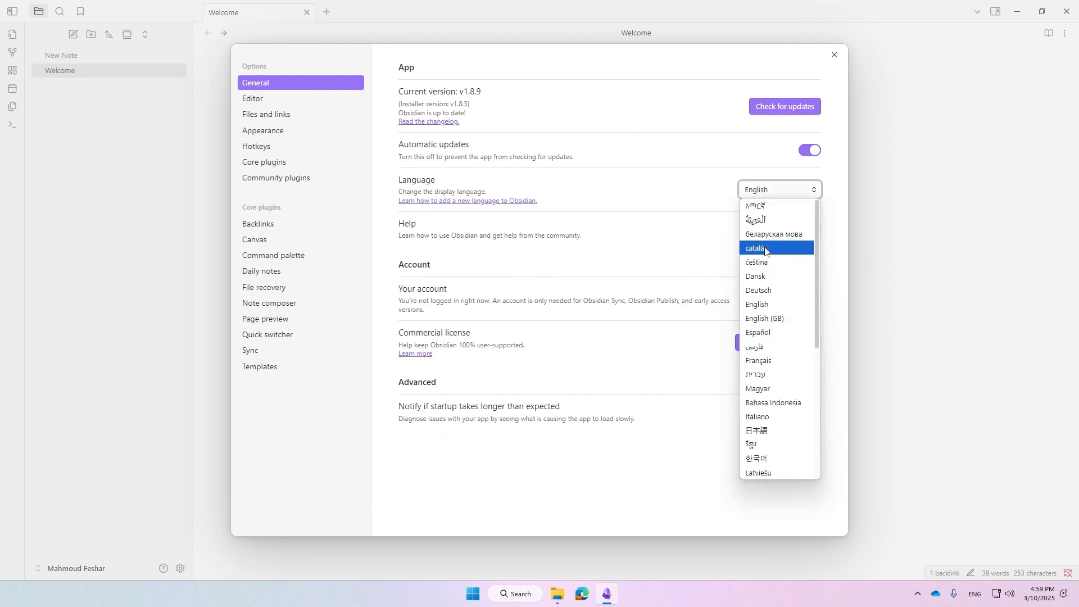
pyautogui.click(602, 168)
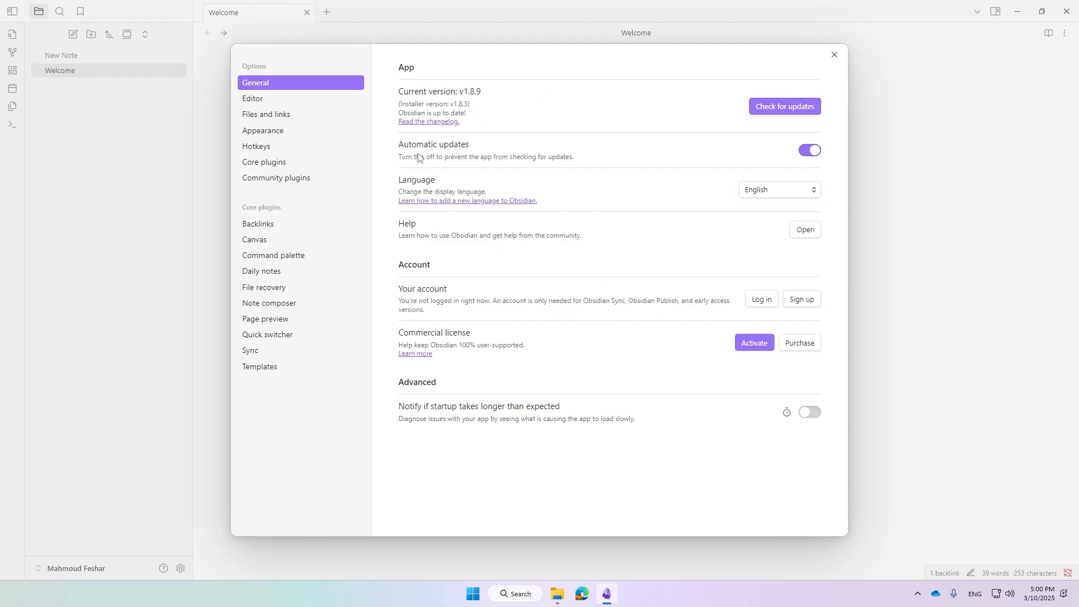
# Look through the Editor settings options, then close the Settings window.
pyautogui.click(316, 103)
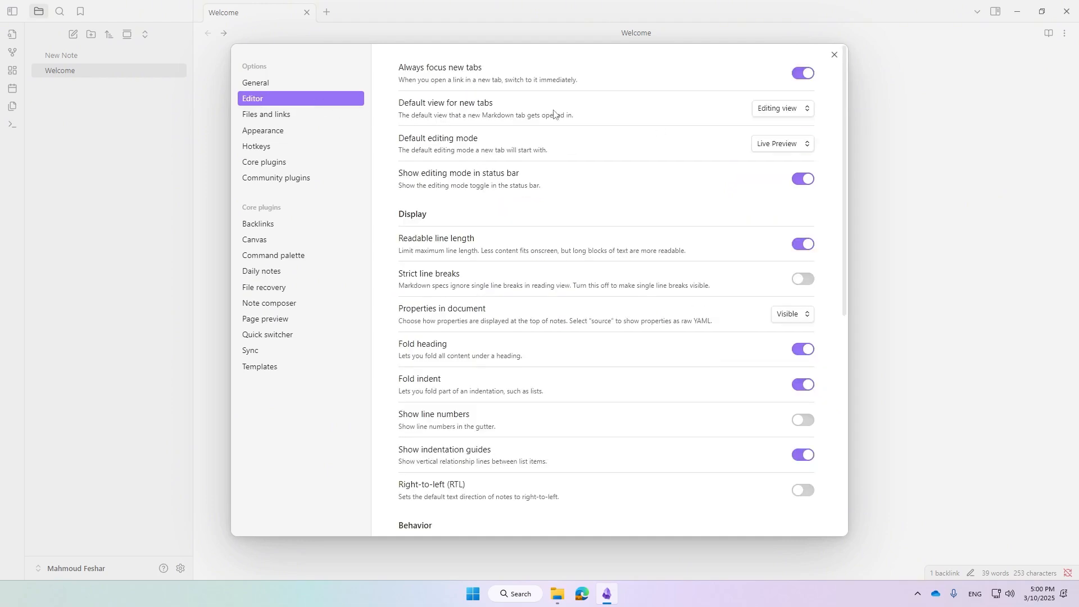
pyautogui.scroll(-4, 666, 430)
pyautogui.scroll(-2, 662, 424)
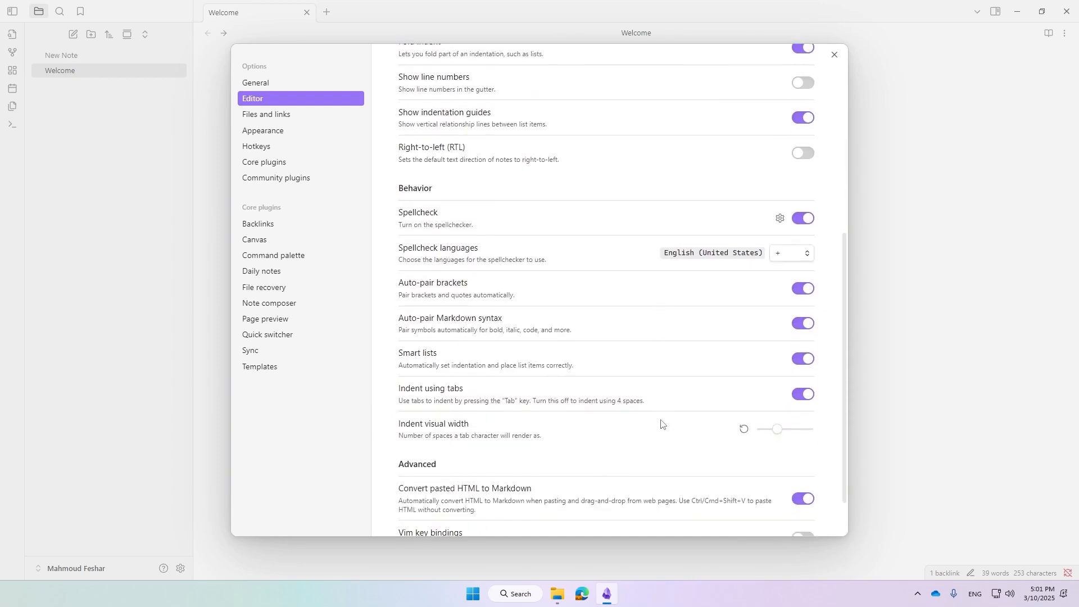
pyautogui.scroll(6, 661, 424)
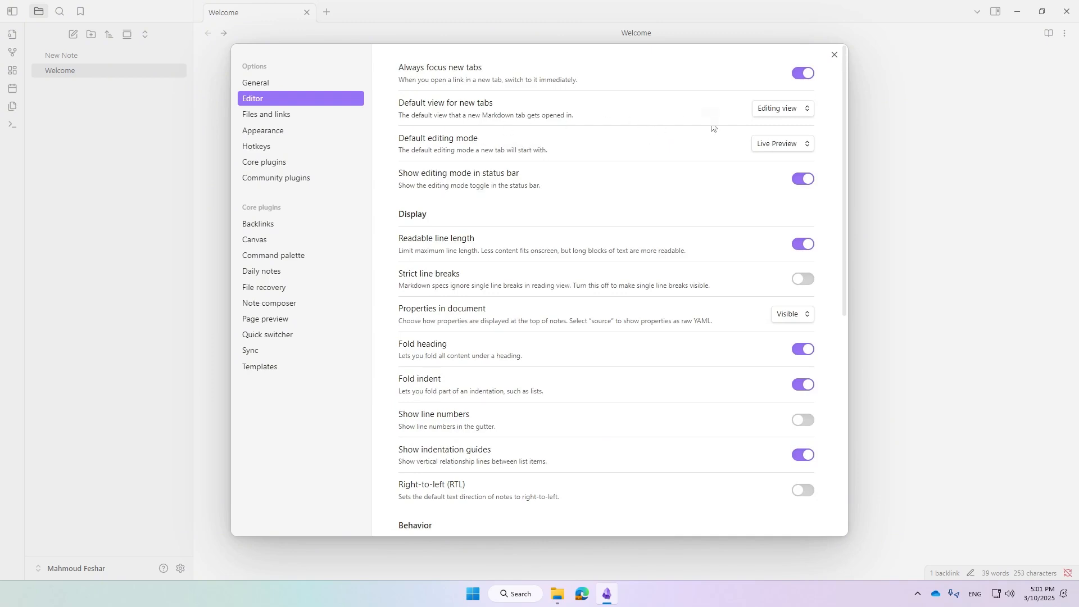
pyautogui.click(834, 55)
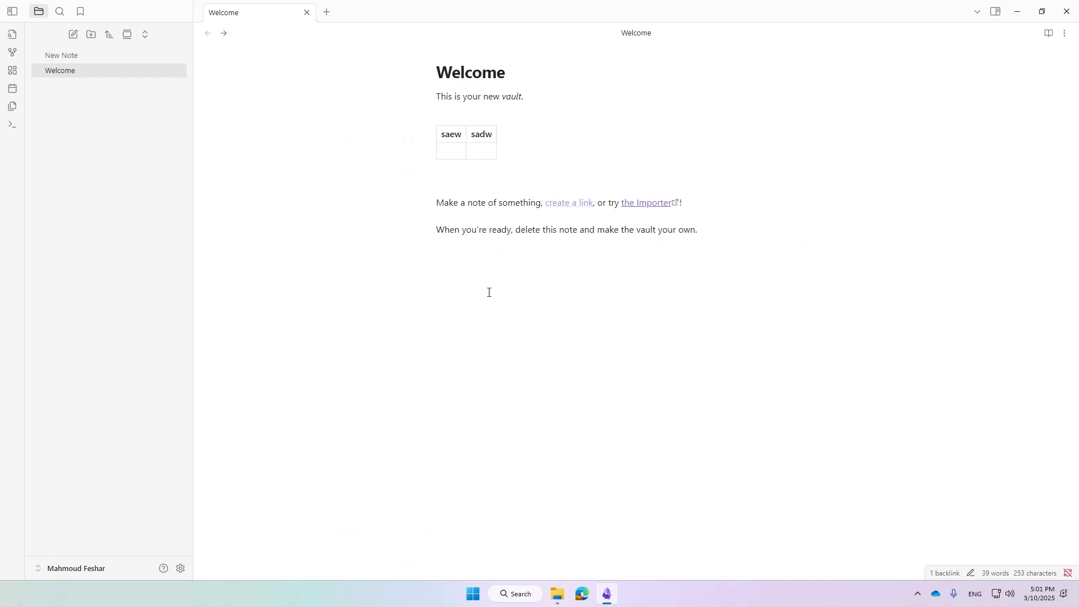
# Type a first name on the Welcome note's last line and view it in Reading view.
pyautogui.write('Mahmoud')
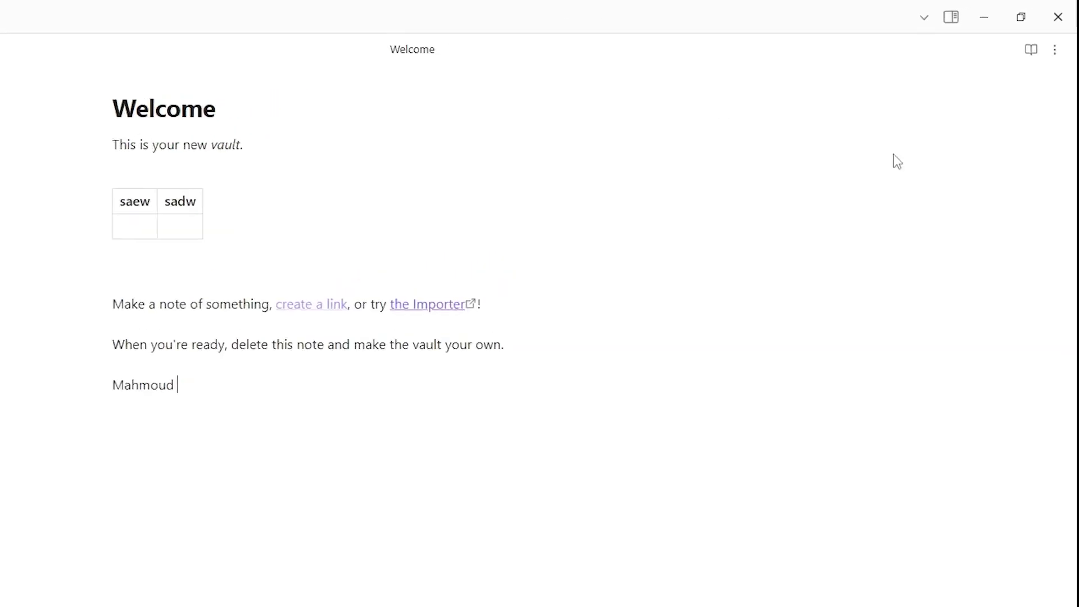
pyautogui.click(1048, 61)
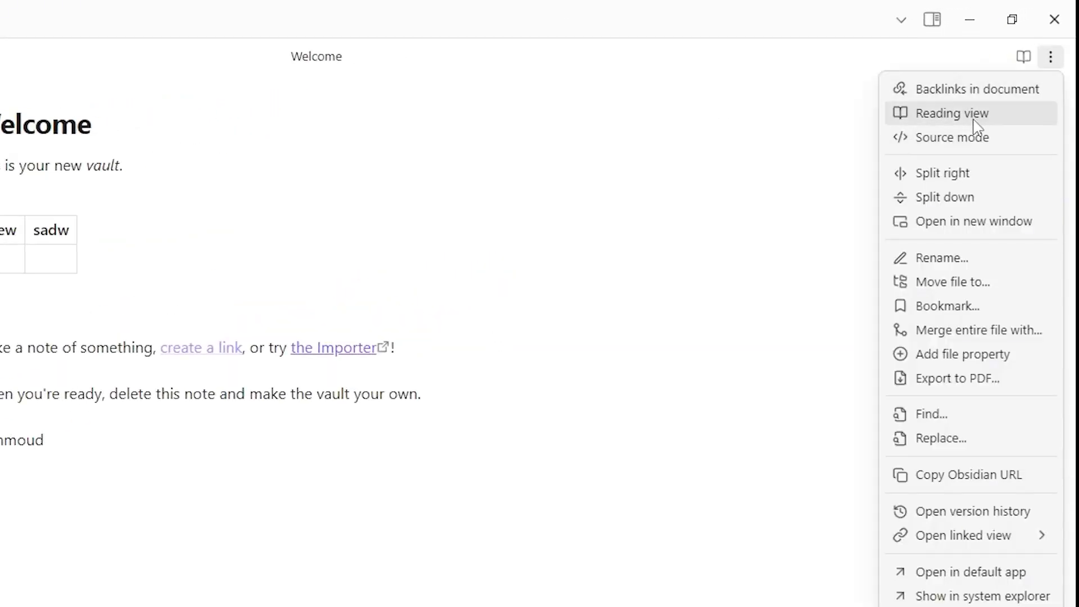
pyautogui.click(981, 115)
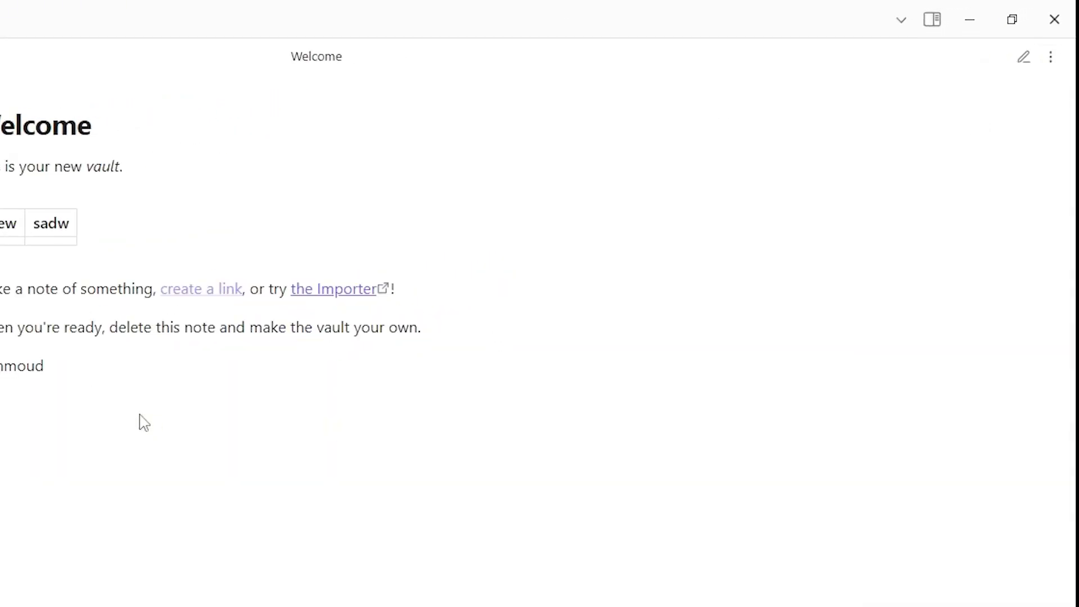
pyautogui.moveTo(140, 422); pyautogui.dragTo(0, 176)
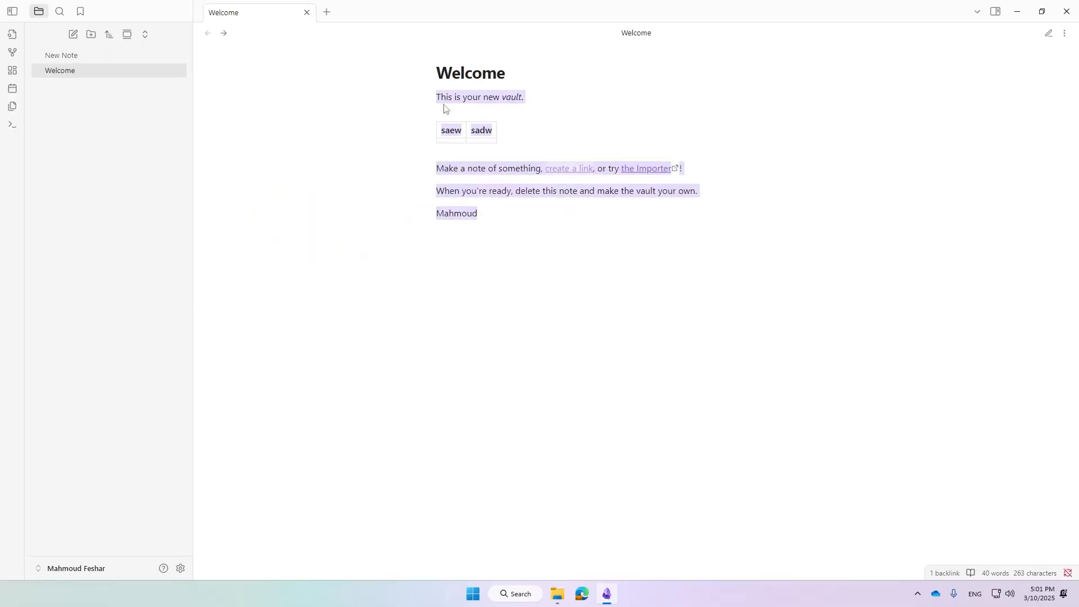
pyautogui.moveTo(495, 223); pyautogui.dragTo(643, 113)
# Switch the Welcome note back to editing view and dismiss the options menu.
pyautogui.click(1065, 33)
pyautogui.click(1045, 66)
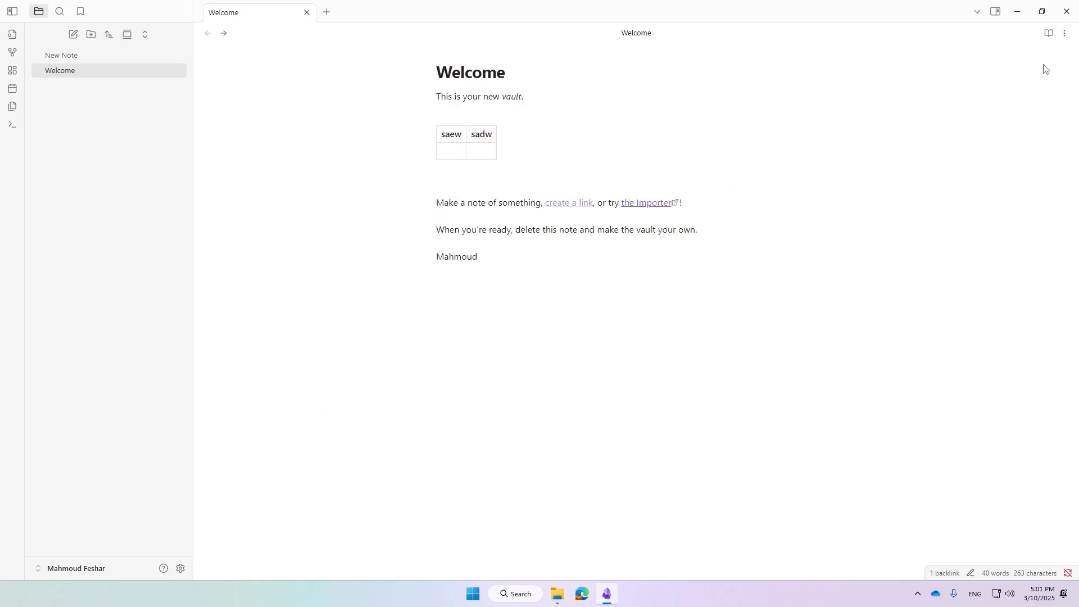
pyautogui.click(1064, 33)
pyautogui.press('Escape')
# Show the Welcome note as raw markdown and select the table's header and divider rows.
pyautogui.click(1064, 33)
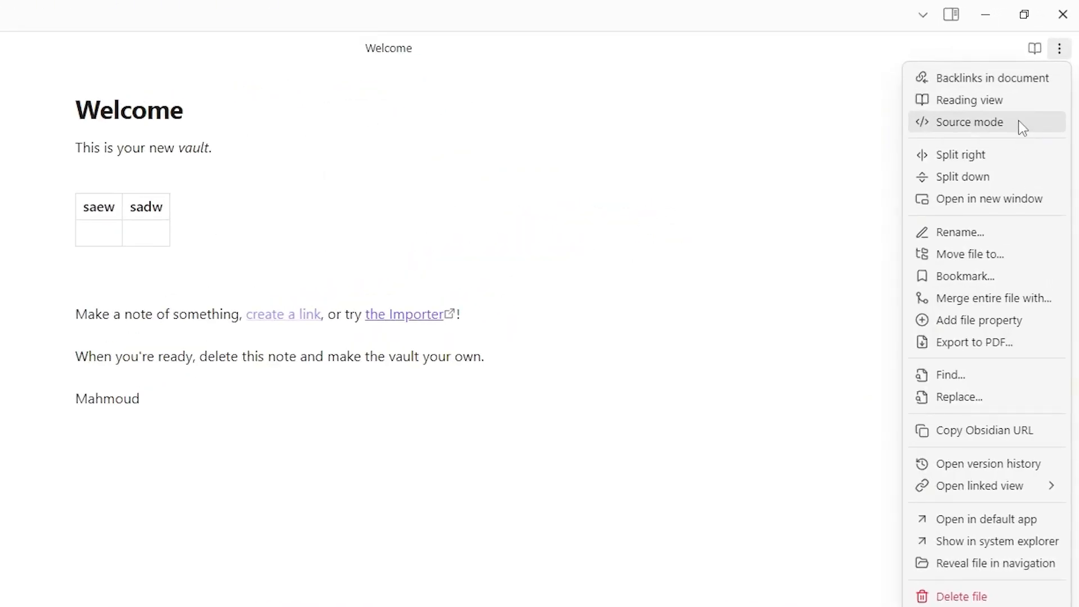
pyautogui.click(1018, 121)
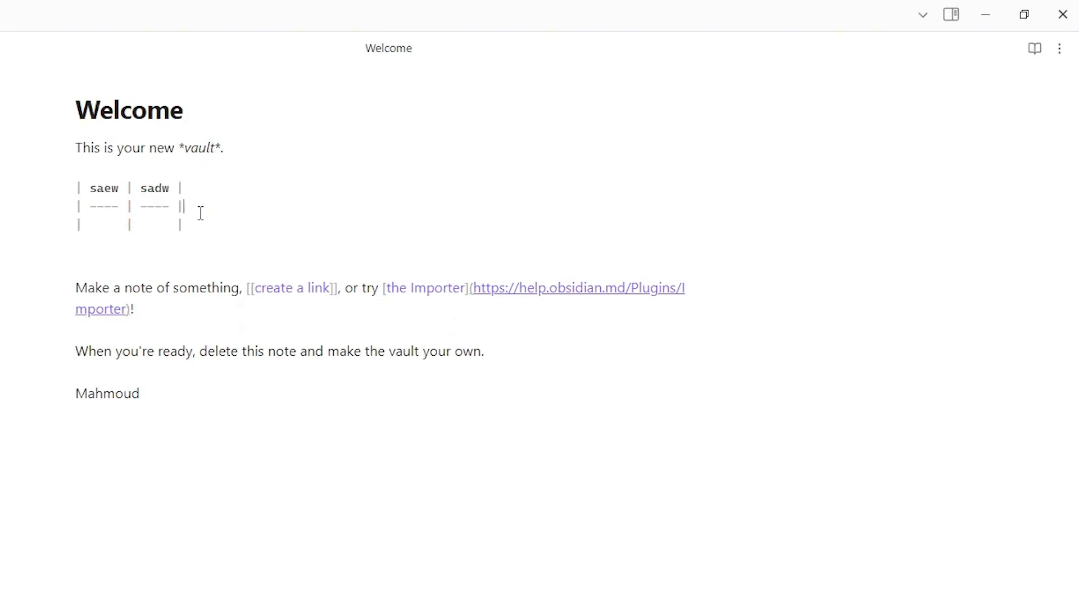
pyautogui.moveTo(200, 212); pyautogui.dragTo(92, 180)
pyautogui.click(124, 265)
# Switch the note to Reading view, then toggle editing with Ctrl+E and back.
pyautogui.click(1059, 49)
pyautogui.click(986, 101)
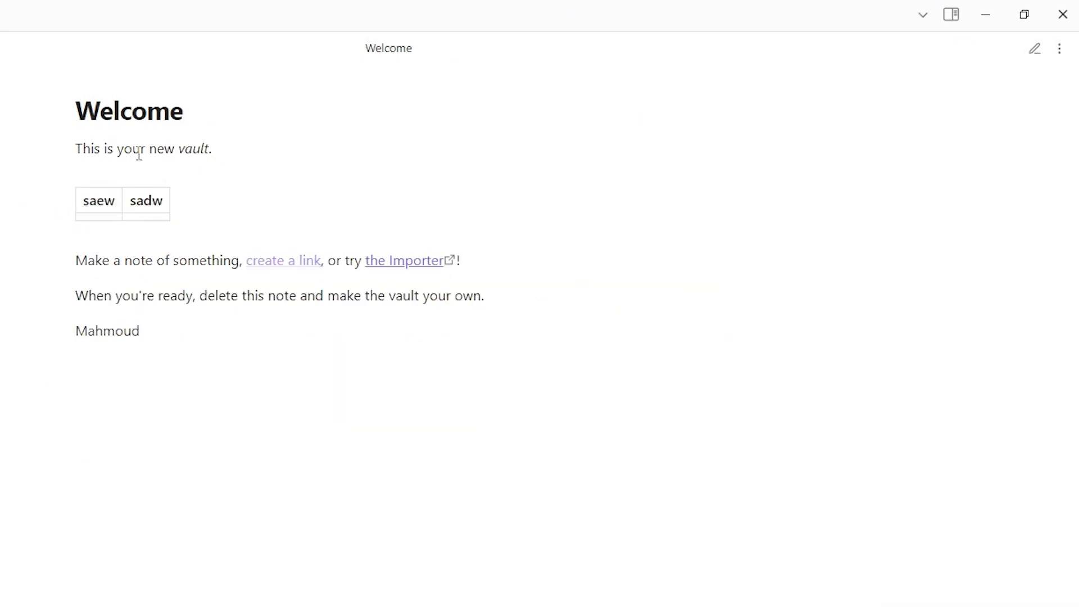
pyautogui.hotkey('ctrl', 'e')
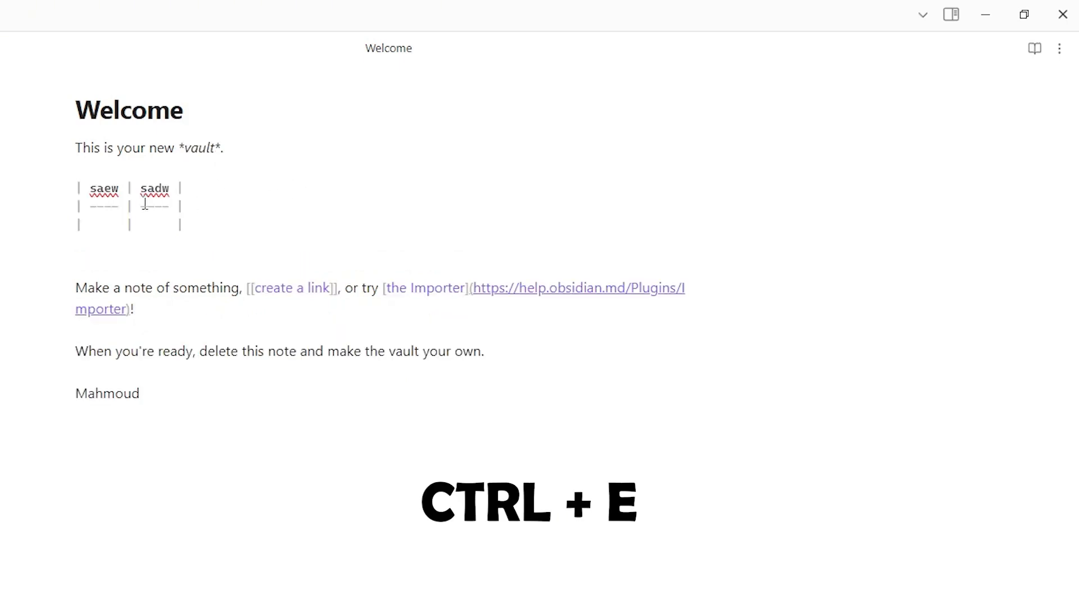
pyautogui.hotkey('ctrl', 'e')
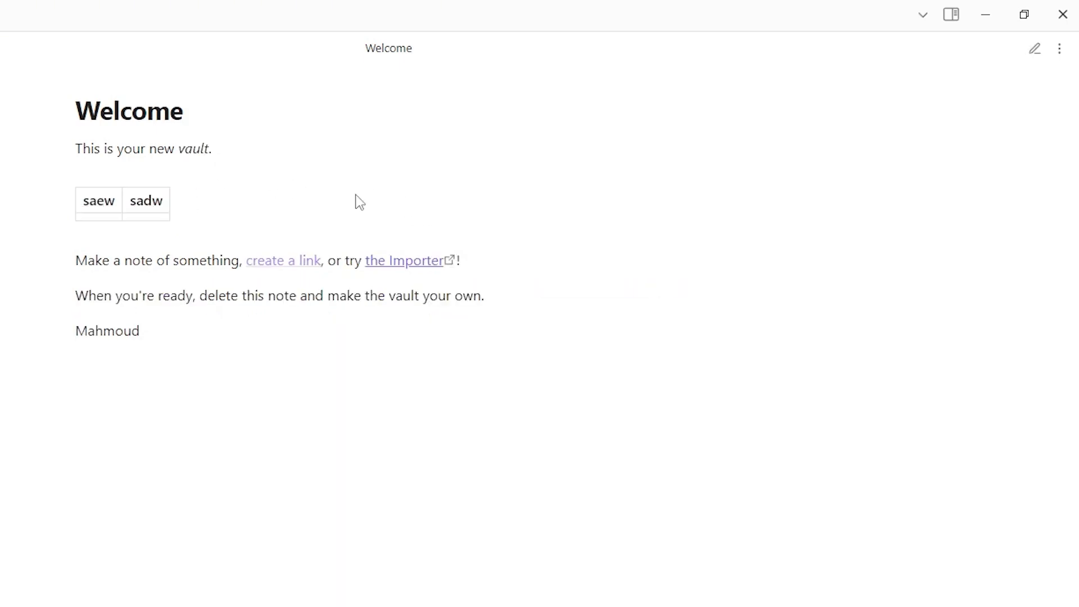
pyautogui.hotkey('ctrl', 'e')
# Review the Editor page's Default view and editing mode options, keeping Editing view and Live Preview.
pyautogui.click(180, 568)
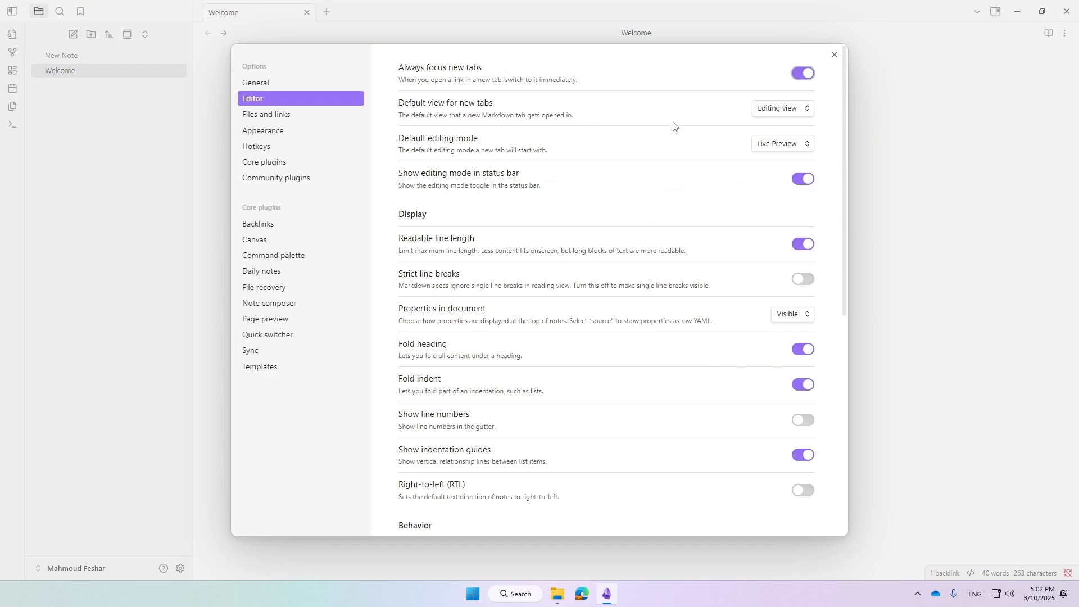
pyautogui.click(795, 109)
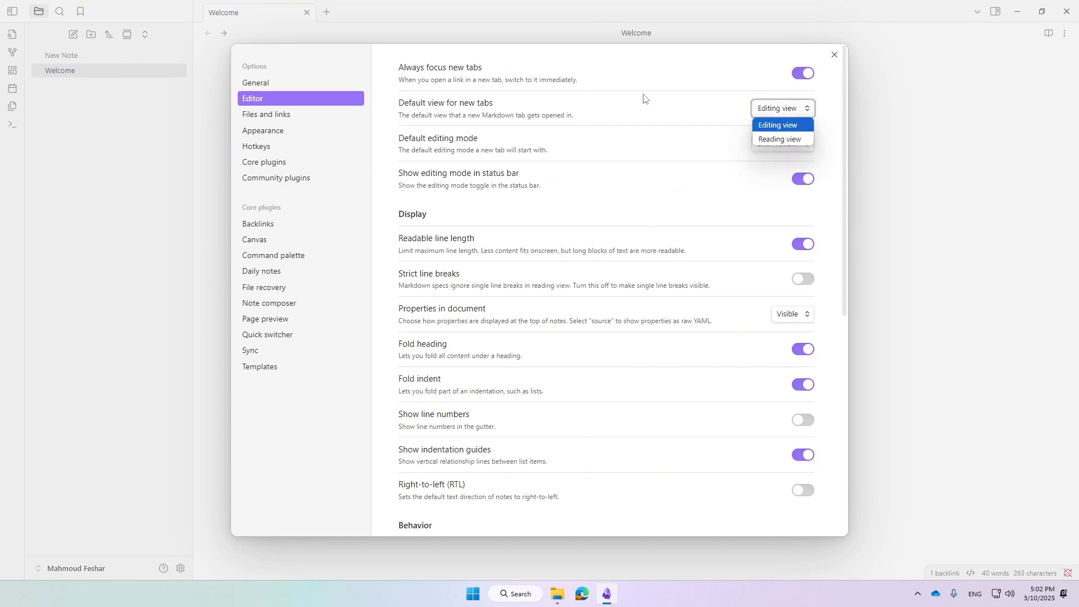
pyautogui.click(407, 100)
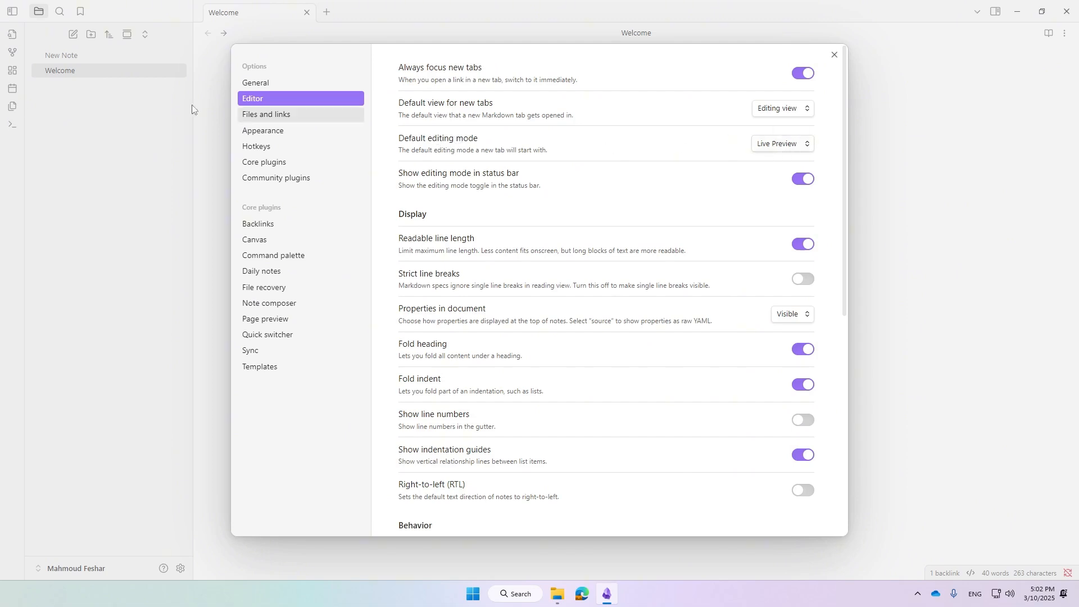
pyautogui.click(796, 149)
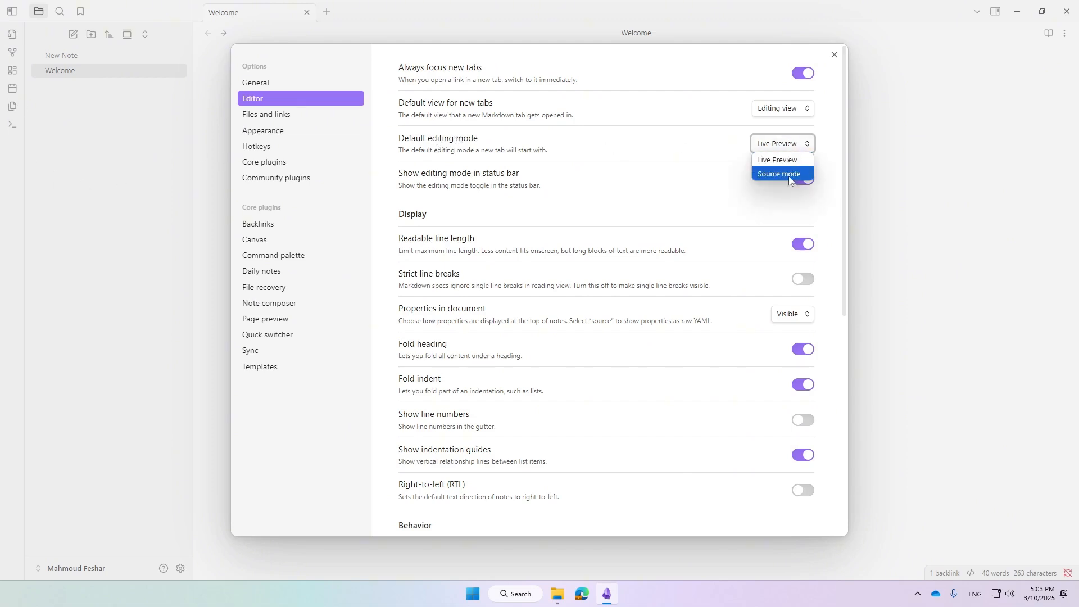
pyautogui.click(703, 150)
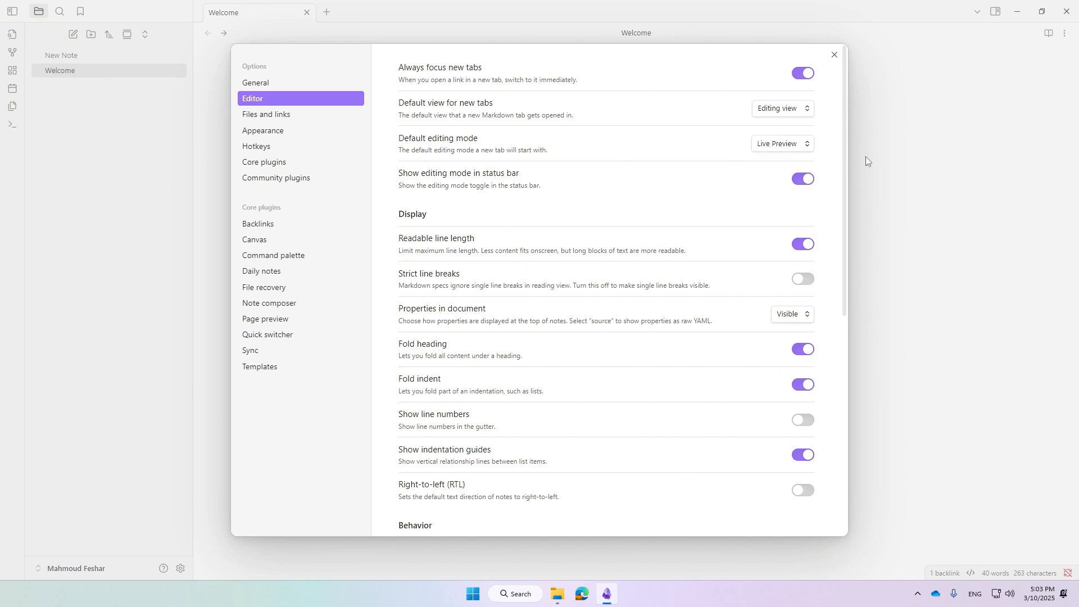
# Set new tabs to Source mode then back to Live Preview; toggle the status-bar indicator off and on.
pyautogui.click(758, 147)
pyautogui.click(779, 171)
pyautogui.click(792, 147)
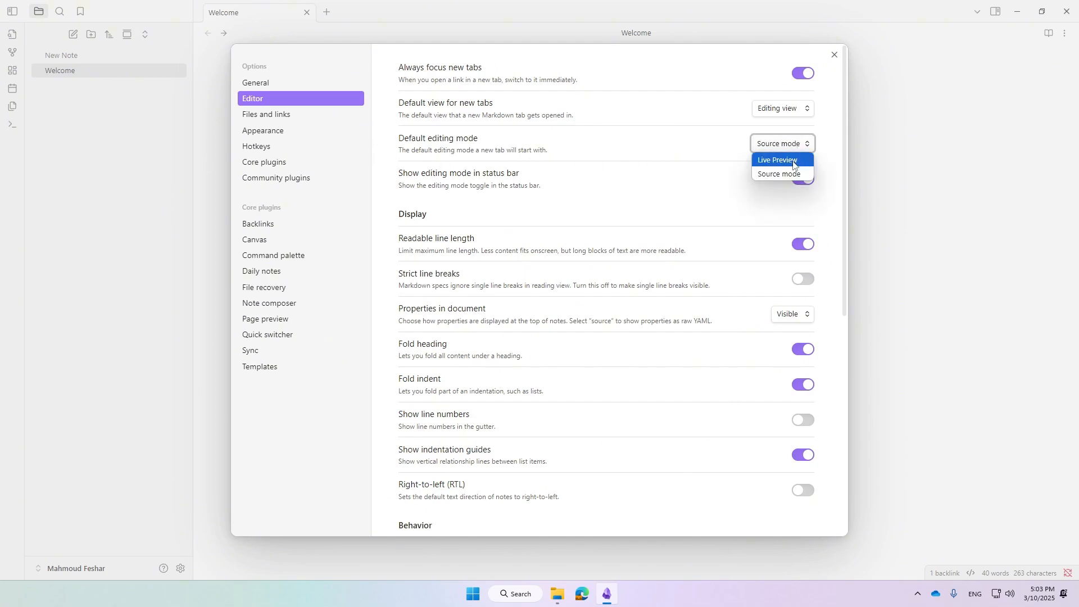
pyautogui.click(793, 161)
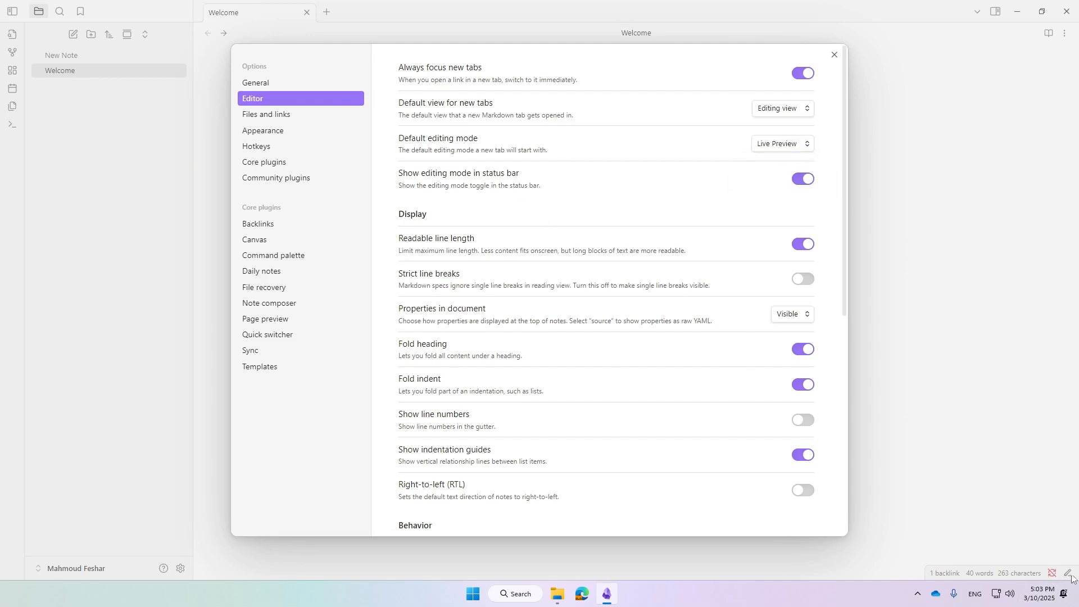
pyautogui.click(803, 180)
pyautogui.click(803, 180)
# Switch the keyboard to Arabic, browse Spellcheck languages without adding any, and close Settings.
pyautogui.hotkey('alt', 'shift')
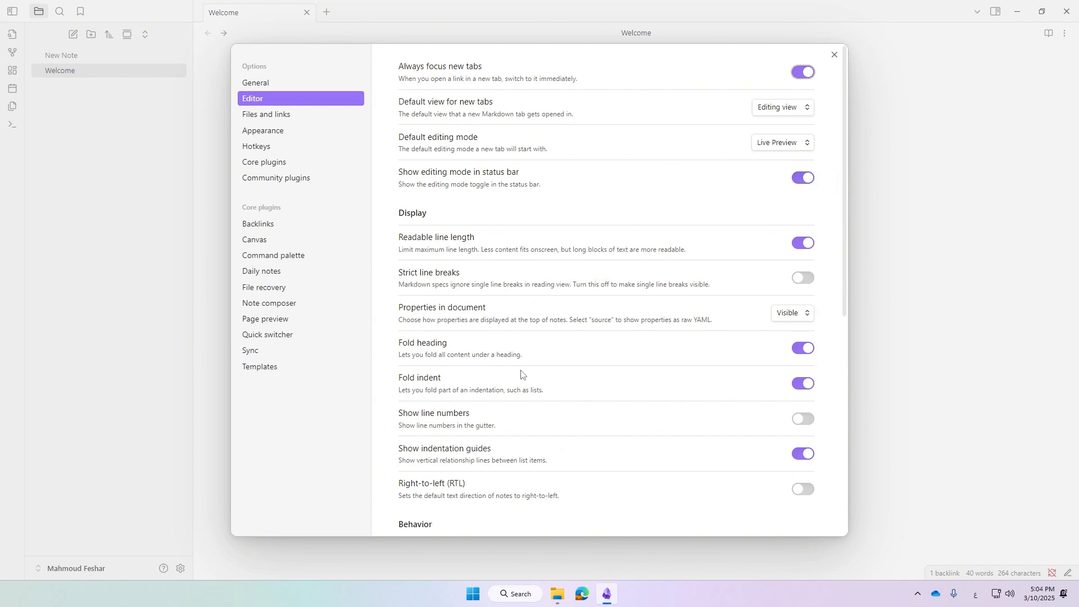
pyautogui.scroll(-4, 525, 365)
pyautogui.scroll(3, 491, 440)
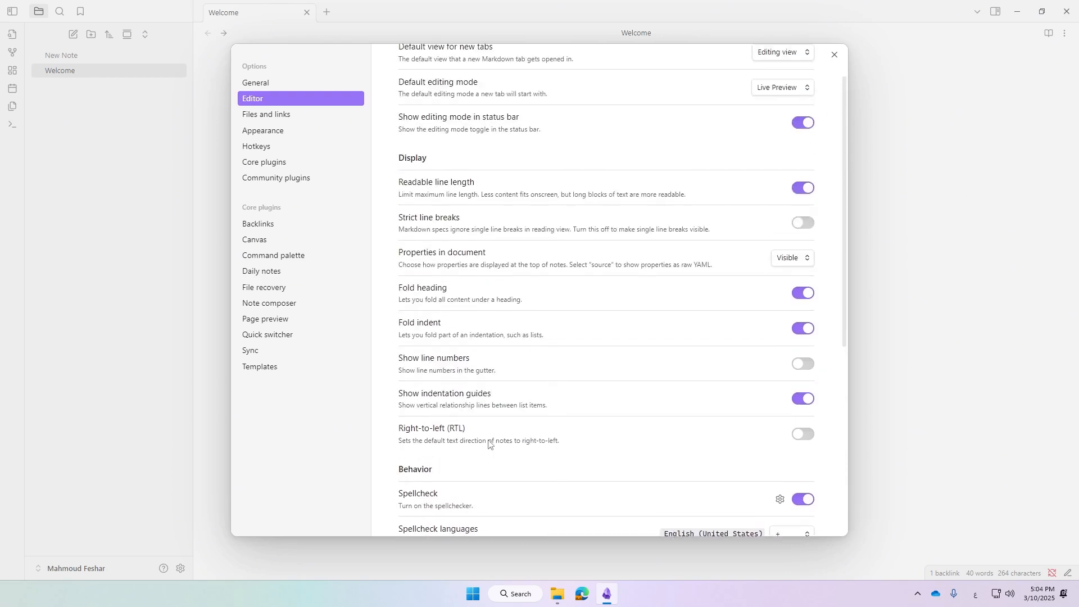
pyautogui.scroll(-3, 419, 344)
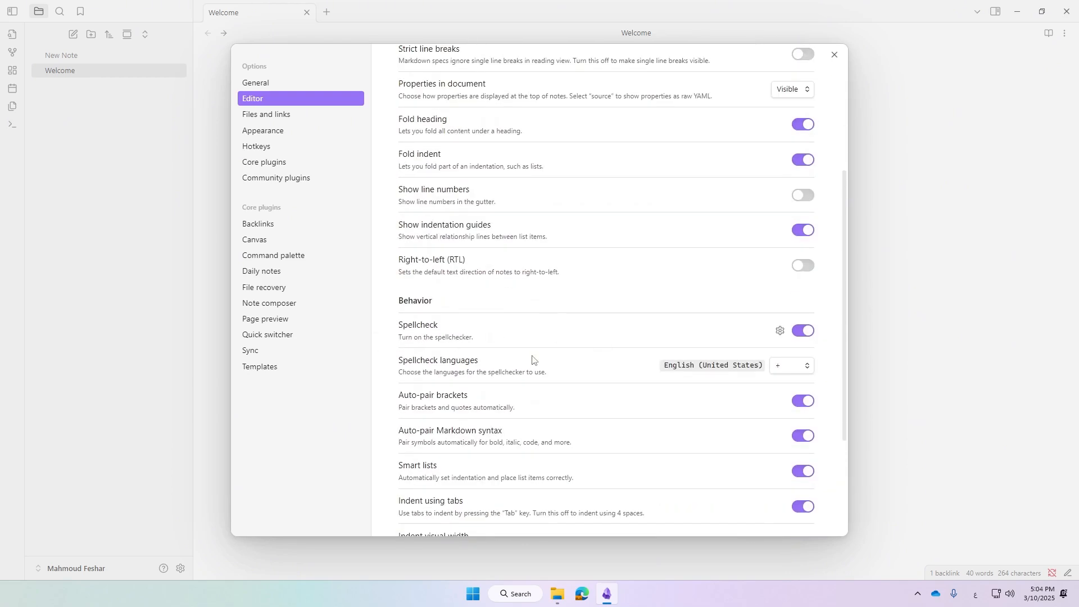
pyautogui.scroll(-2, 574, 420)
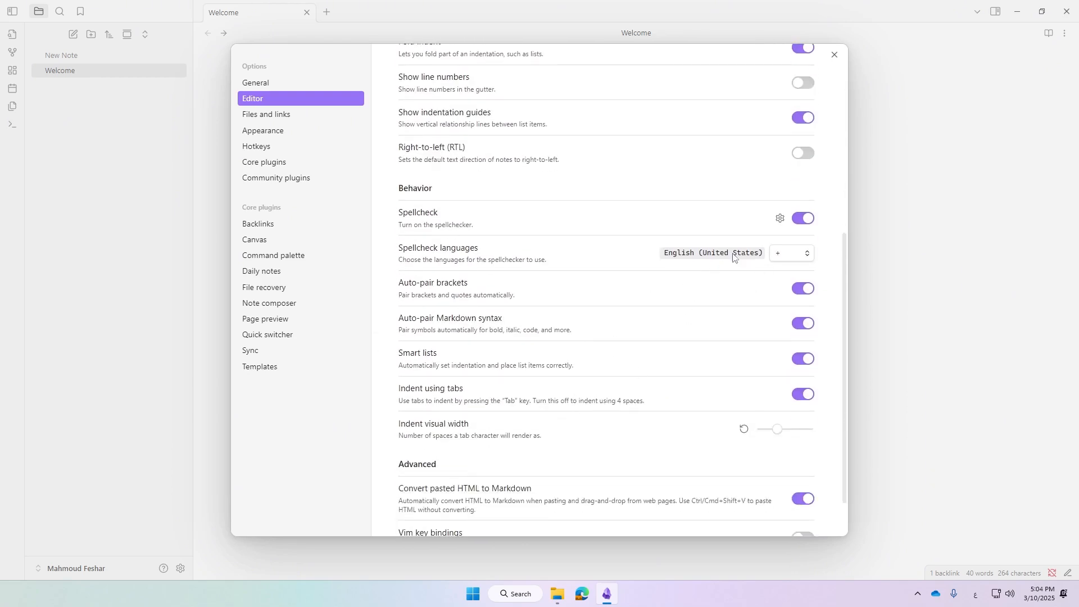
pyautogui.click(805, 258)
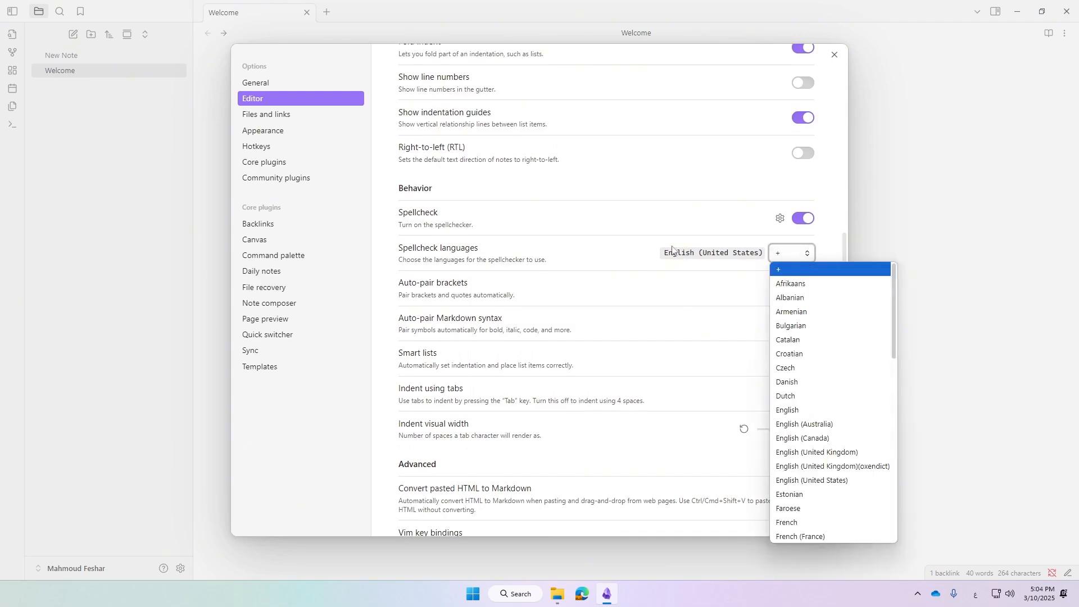
pyautogui.click(616, 252)
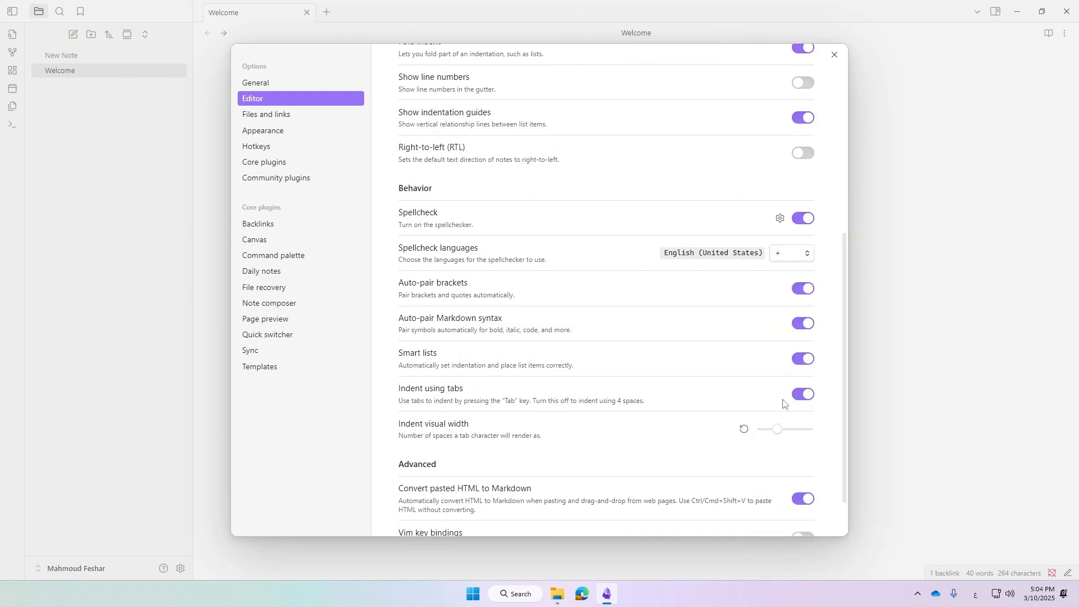
pyautogui.click(834, 55)
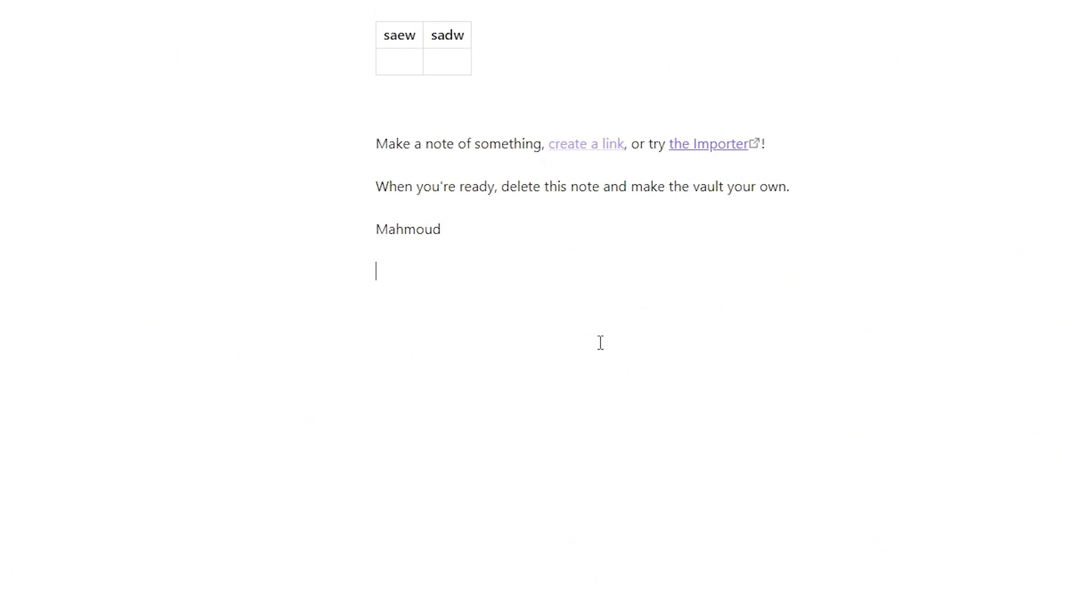
# Type the author's name in Arabic script, then the first name in English, and open Settings.
pyautogui.write('محمود فيشار')
pyautogui.write('Mahmoud')
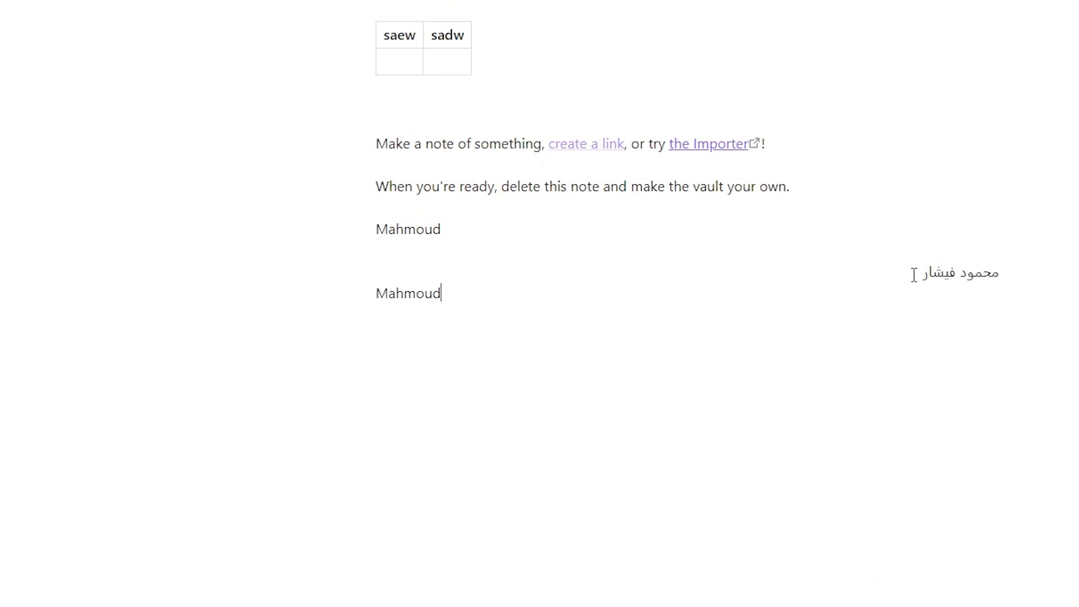
pyautogui.hotkey('ctrl', ',')
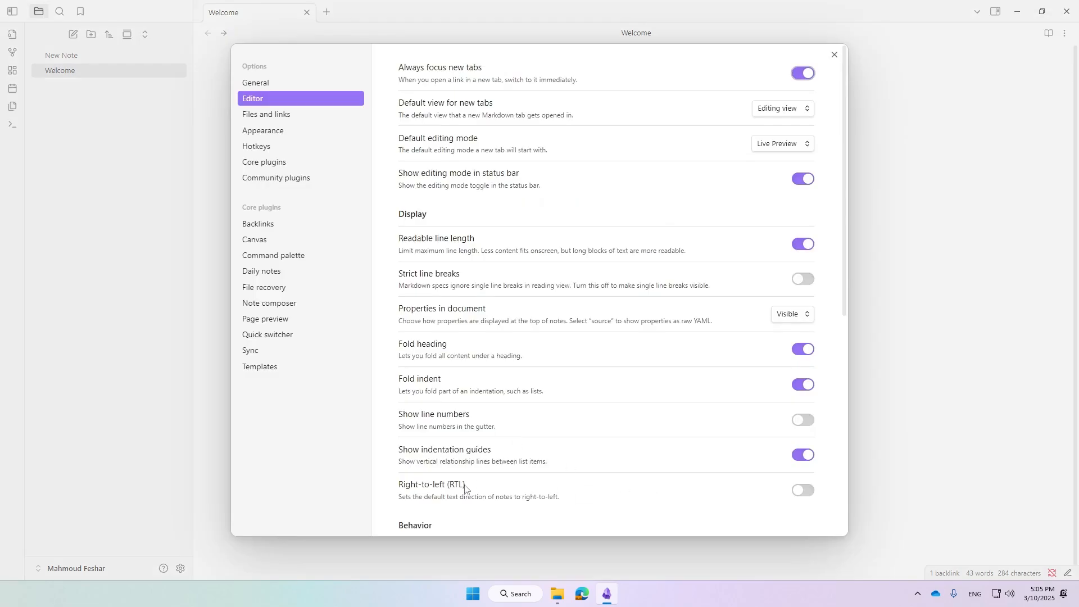
# Toggle the Editor's Right-to-left (RTL) setting on and back off, then show Files and links.
pyautogui.scroll(-1, 468, 593)
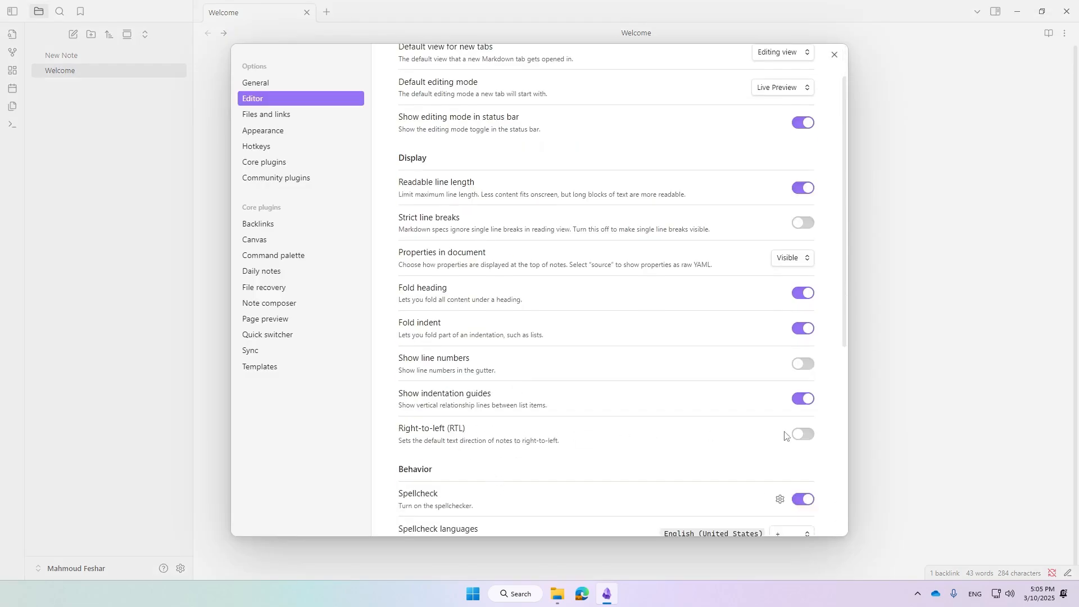
pyautogui.click(801, 434)
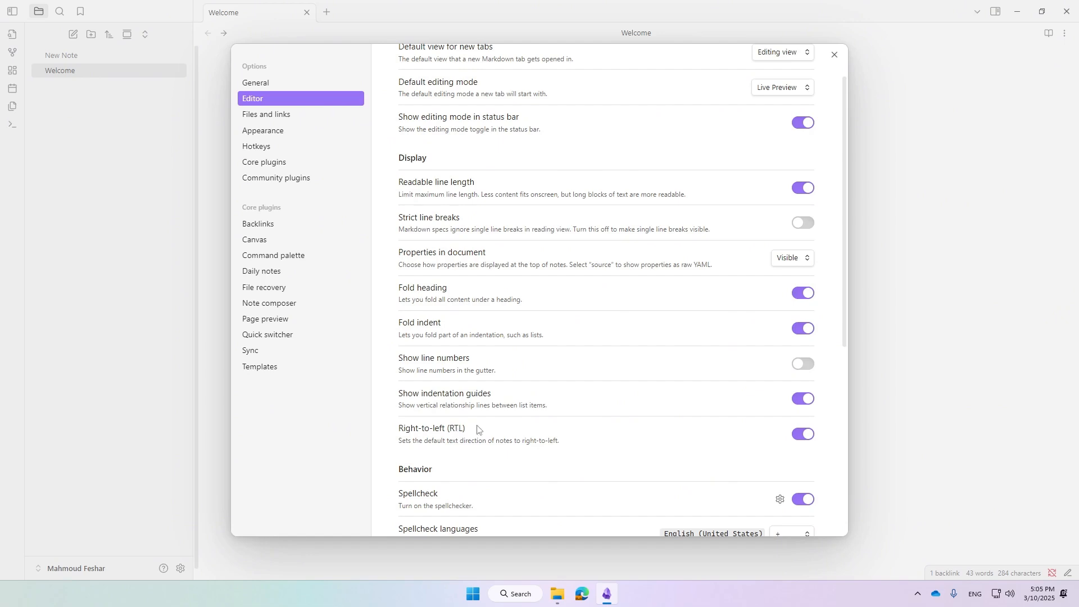
pyautogui.click(803, 435)
pyautogui.scroll(-5, 575, 212)
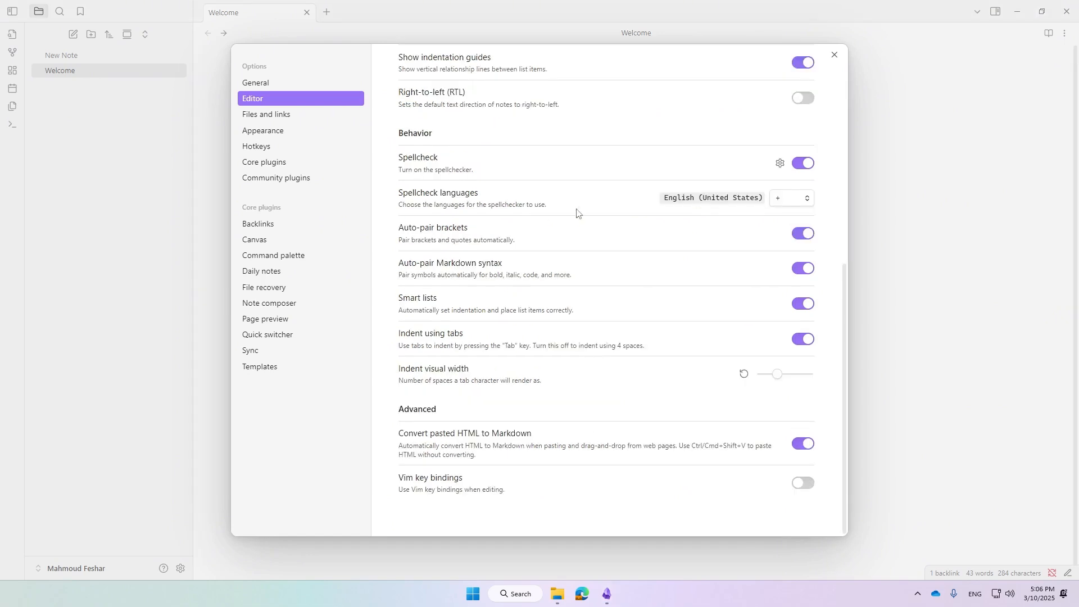
pyautogui.scroll(5, 575, 212)
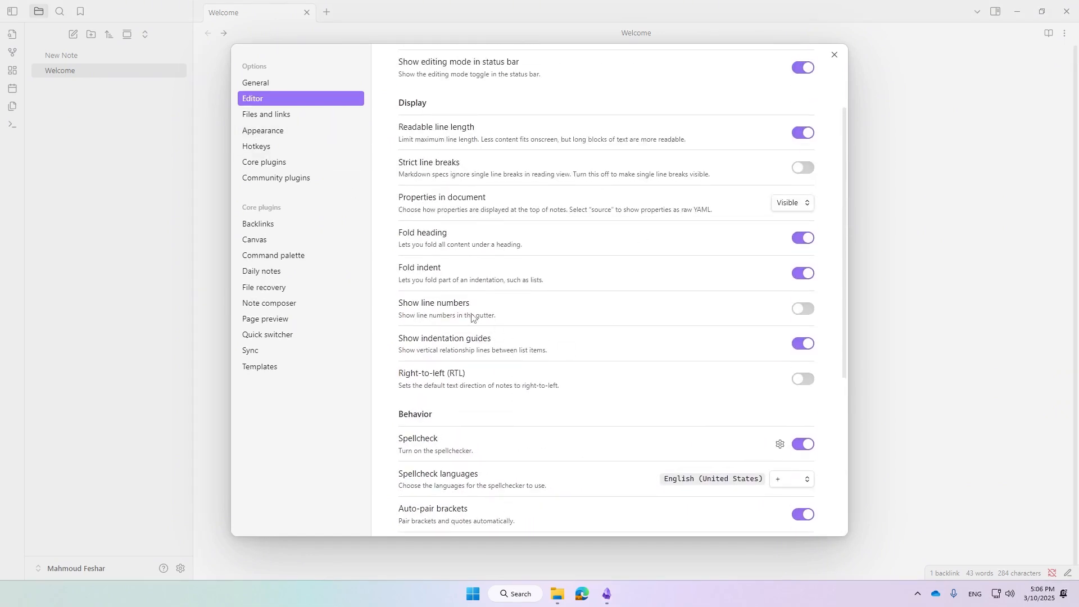
pyautogui.click(279, 115)
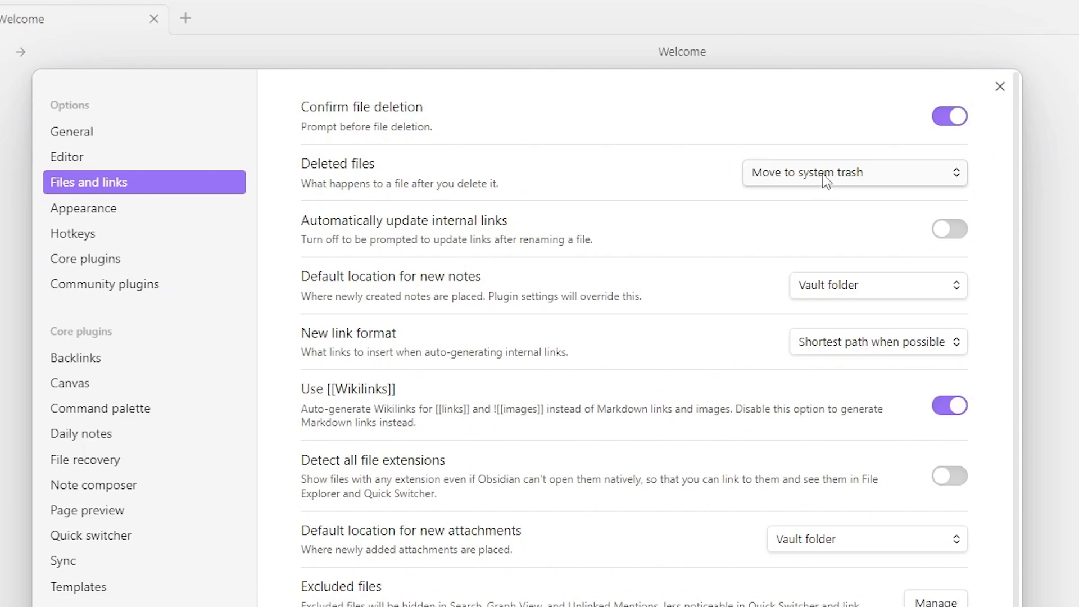
# Send deleted files to 'Move to Obsidian trash (.trash folder)' and toggle internal link updating on and off.
pyautogui.click(822, 176)
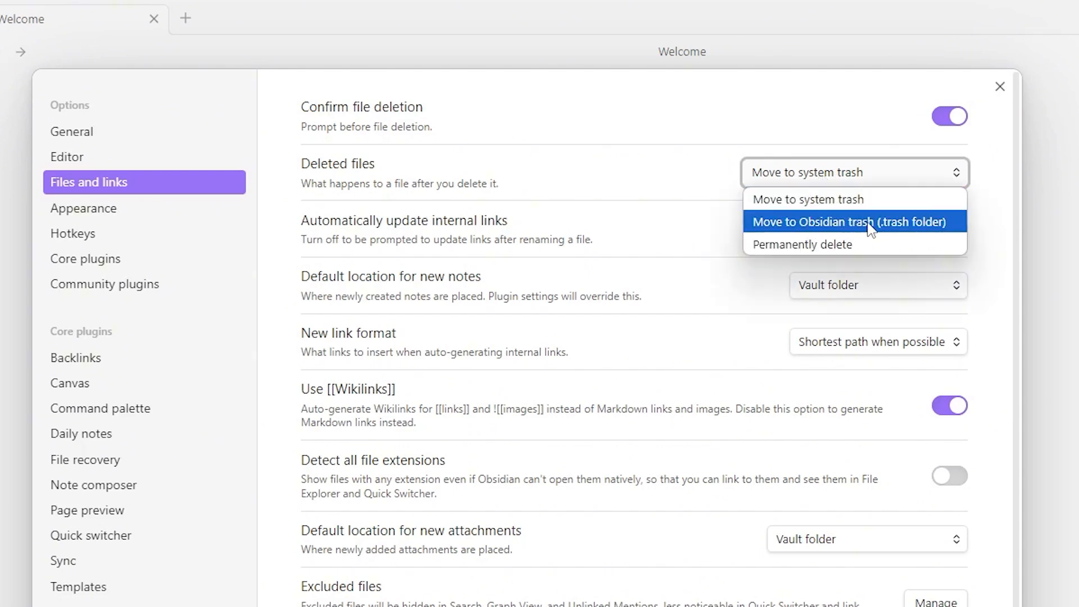
pyautogui.click(809, 227)
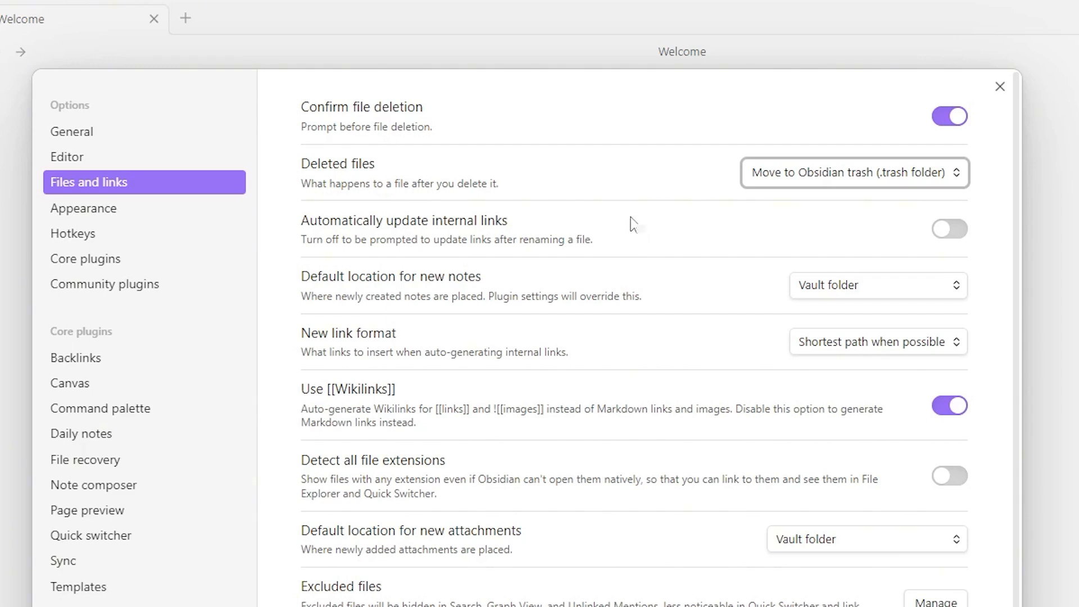
pyautogui.click(658, 256)
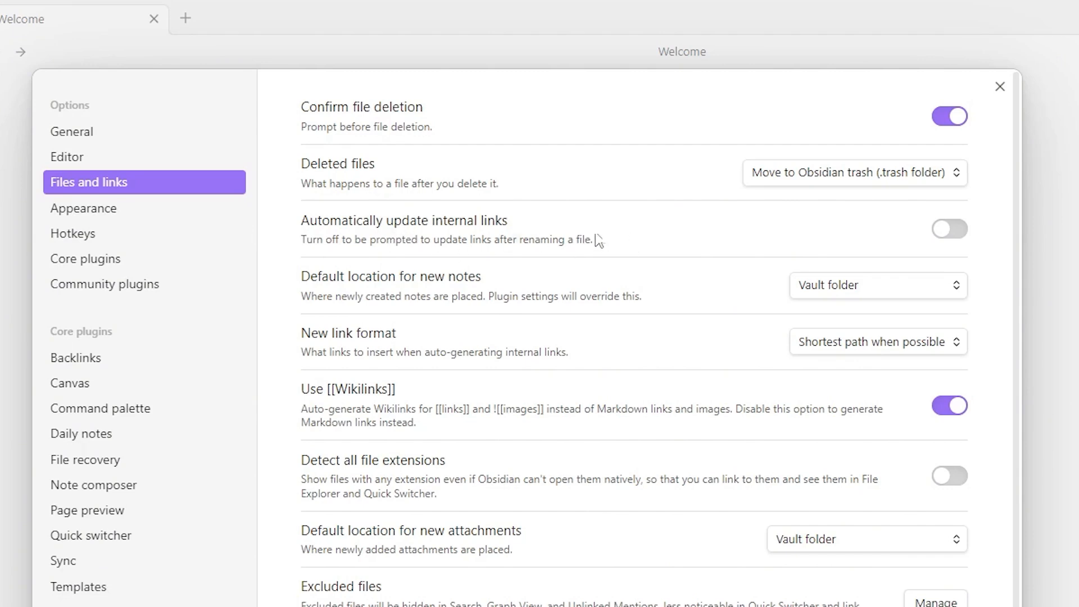
pyautogui.click(953, 229)
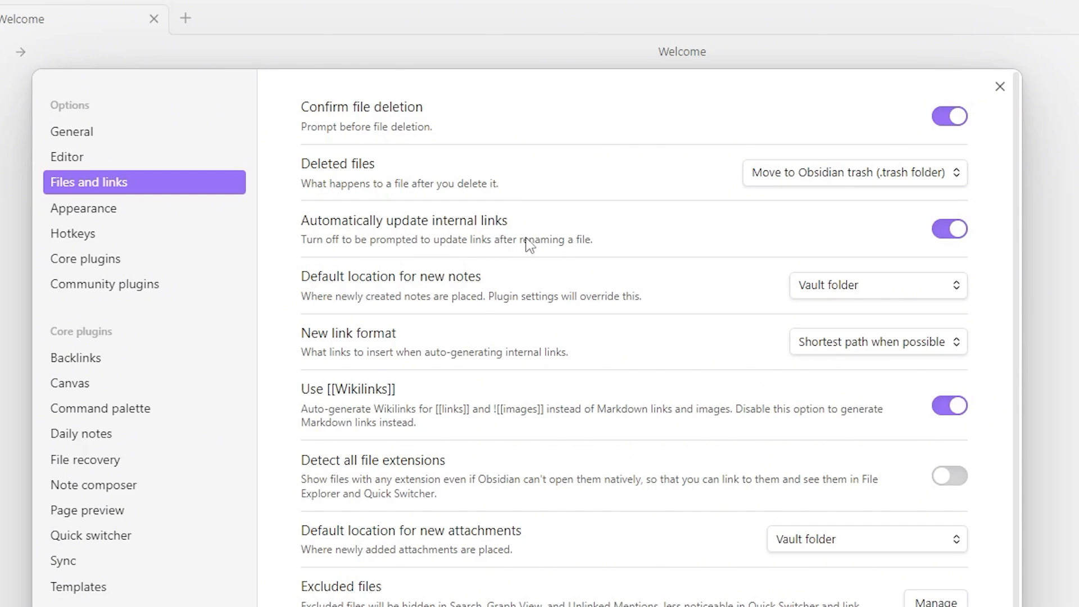
pyautogui.click(951, 229)
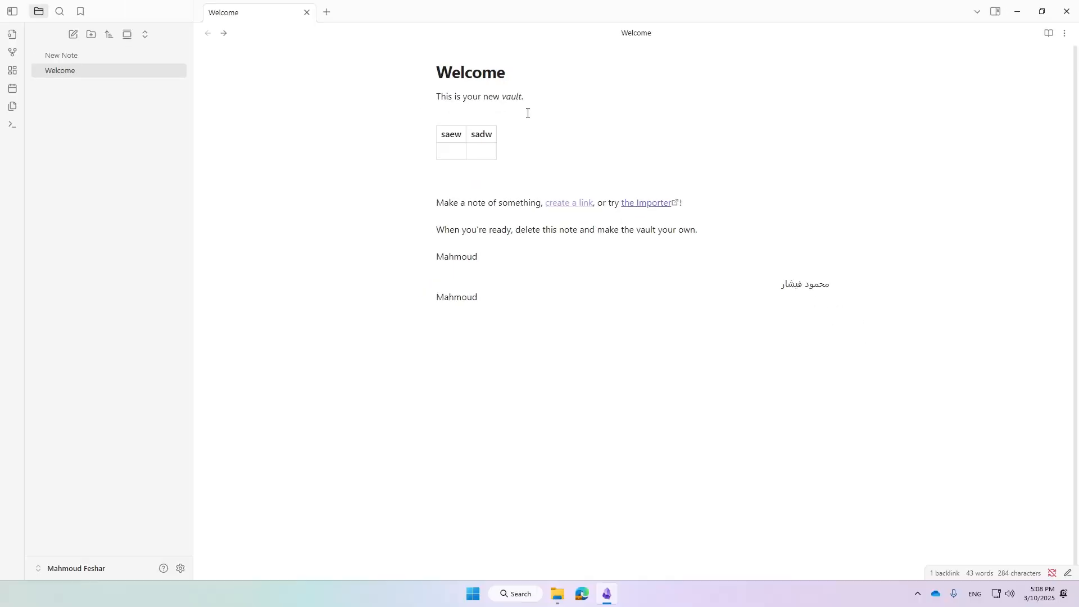
# Open New Note and select its Welcome link line.
pyautogui.click(79, 55)
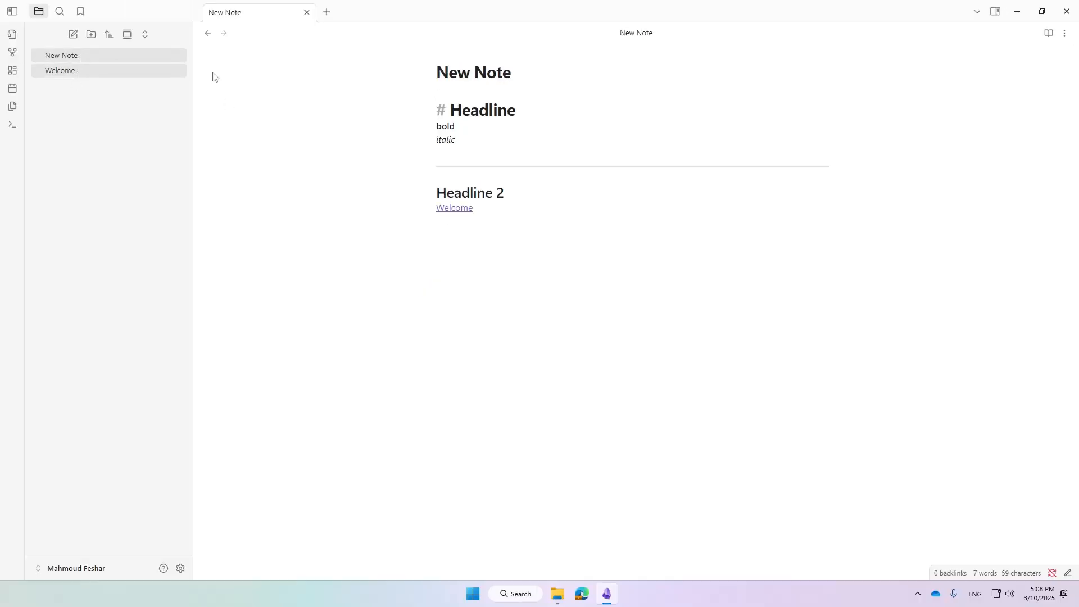
pyautogui.click(470, 218)
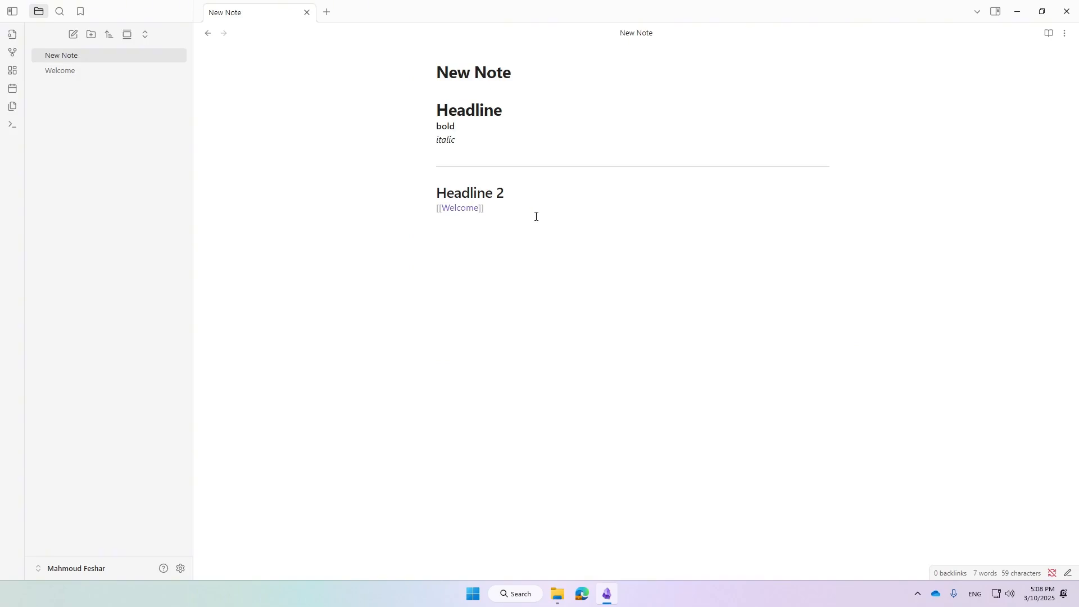
pyautogui.hotkey('shift', 'Home')
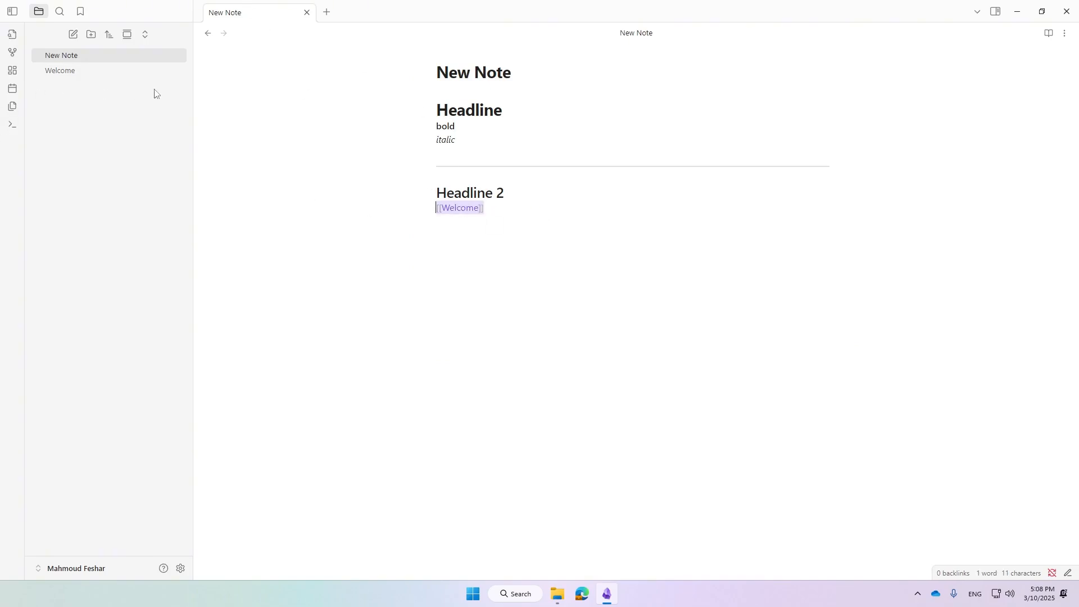
# Rename the Welcome note to 'New note 2' and update its incoming link.
pyautogui.click(112, 71)
pyautogui.click(646, 33)
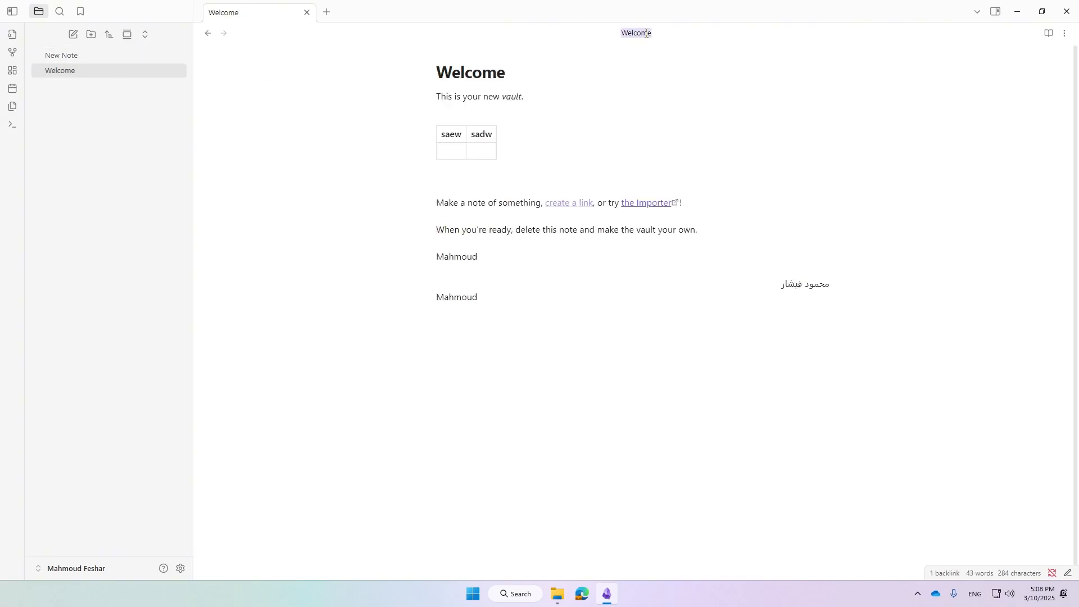
pyautogui.write('New note 2')
pyautogui.press('Return')
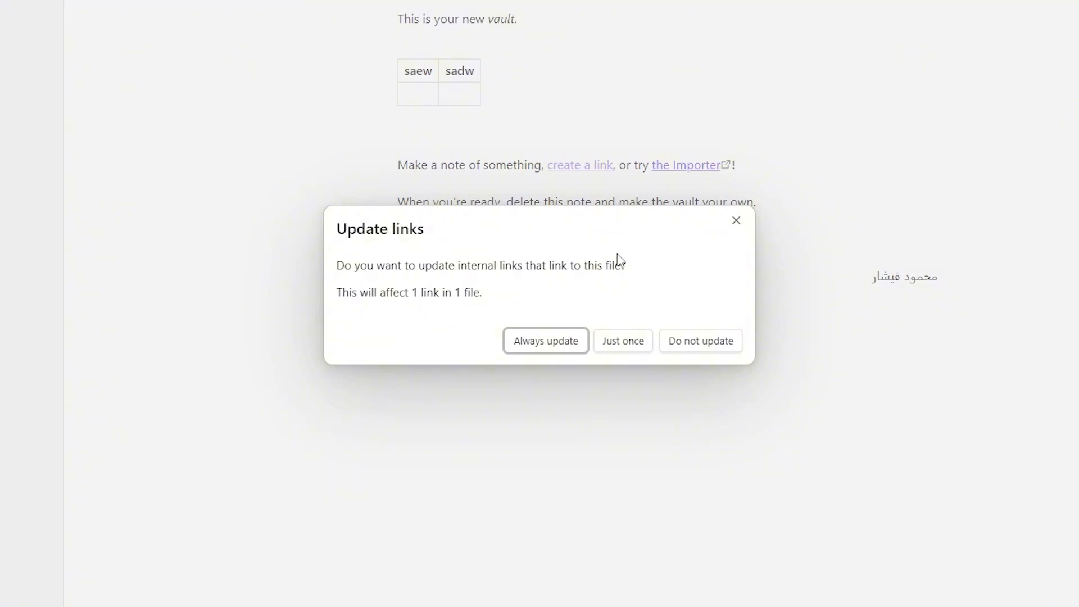
pyautogui.click(561, 339)
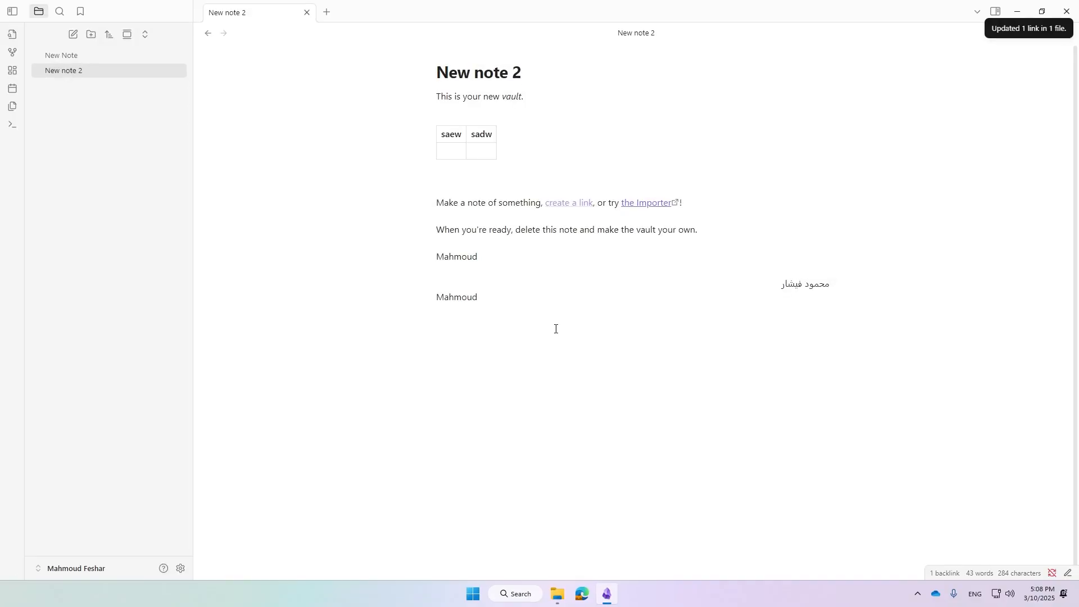
# View the New note 2 link as raw text and toggle automatic link updating off and back on.
pyautogui.click(79, 55)
pyautogui.moveTo(628, 261); pyautogui.dragTo(428, 211)
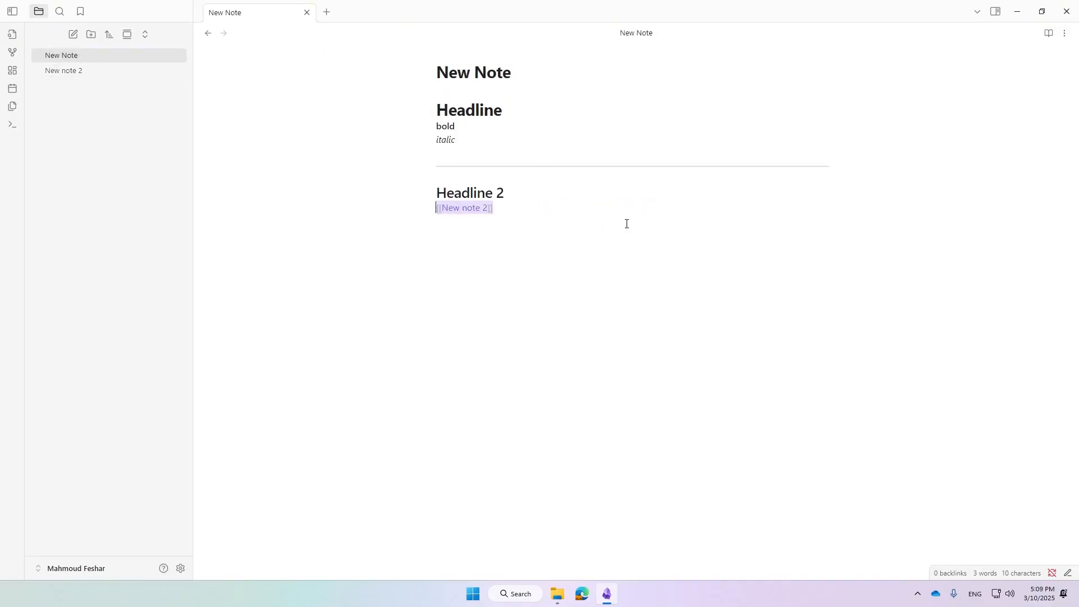
pyautogui.click(541, 212)
pyautogui.click(187, 563)
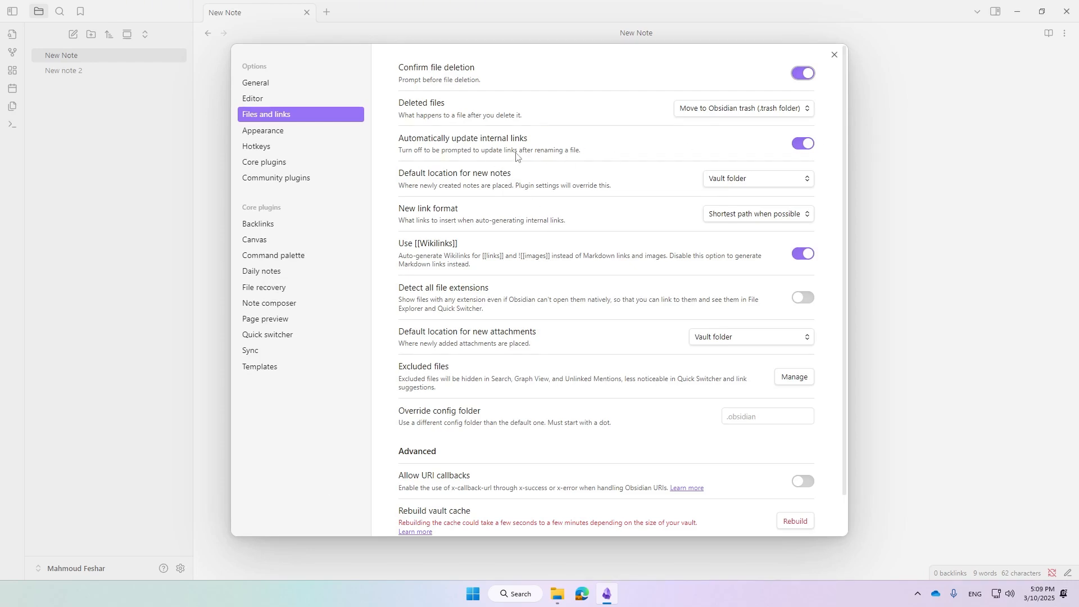
pyautogui.click(804, 145)
pyautogui.click(804, 145)
# Close Settings and create a new note titled with the user's first name.
pyautogui.press('Tab')
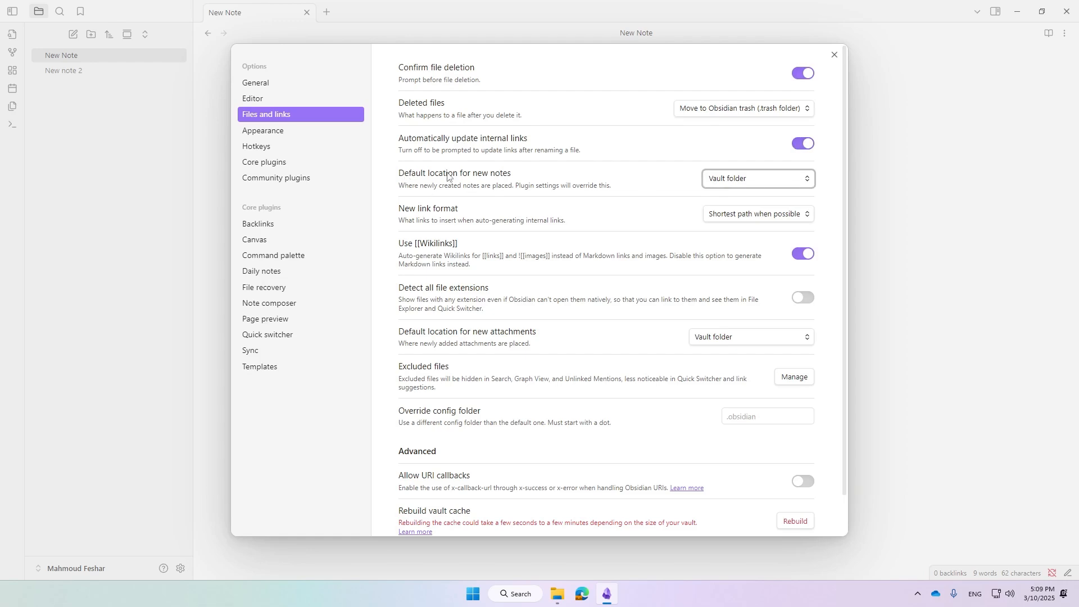
pyautogui.click(833, 55)
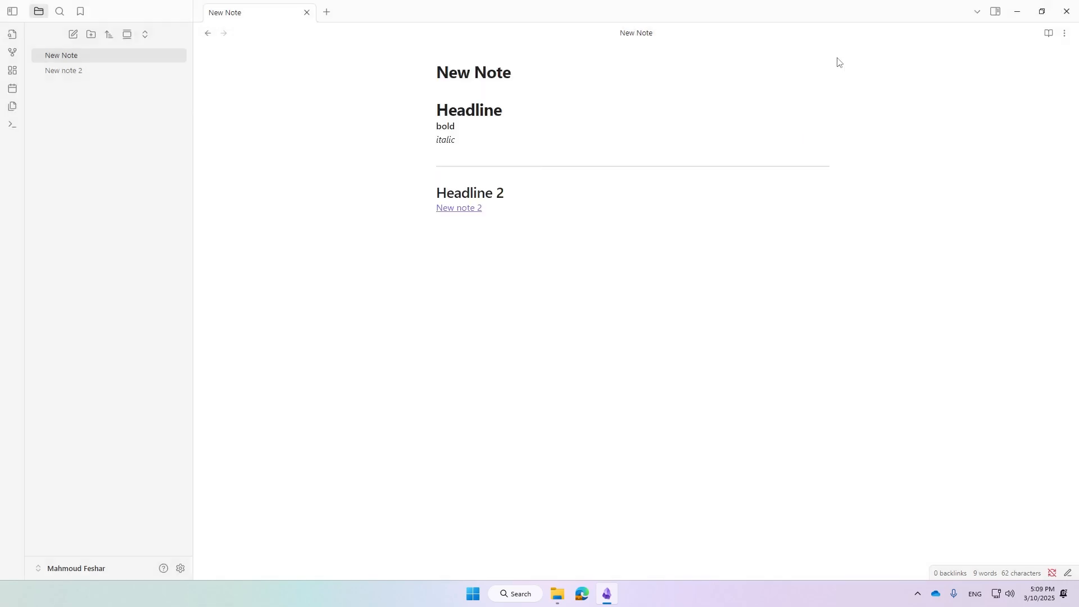
pyautogui.hotkey('ctrl', 'n')
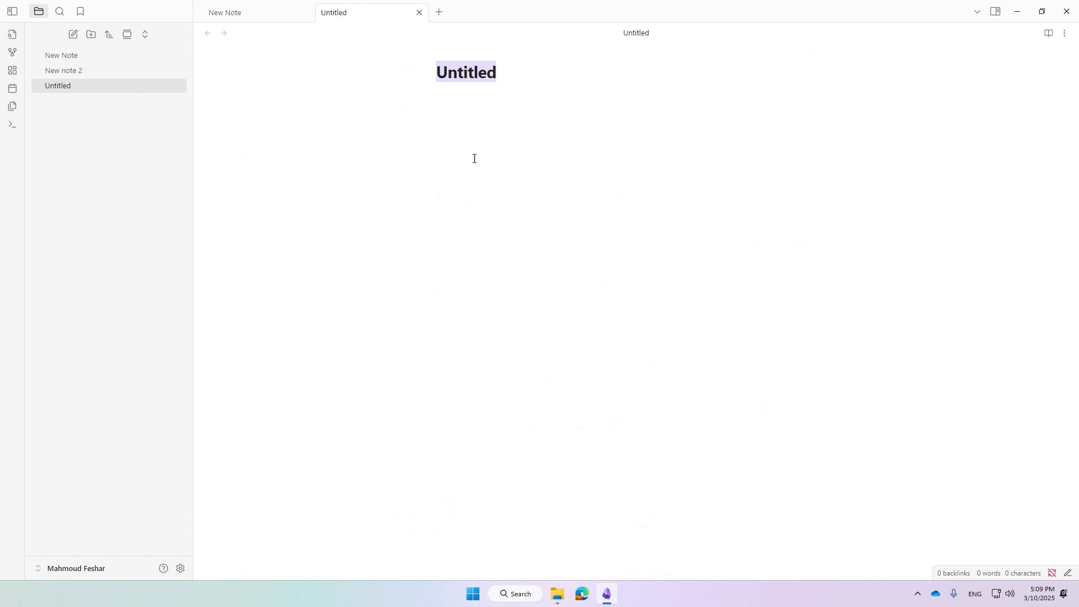
pyautogui.write('Mahmoud')
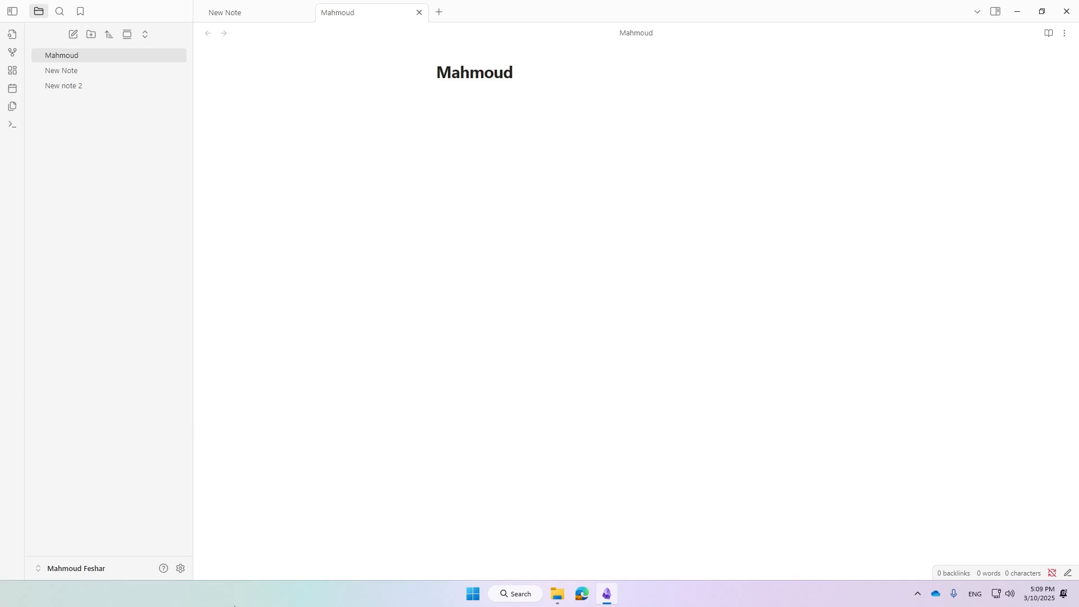
# Store new notes in a specified folder, creating 'New folder' and choosing it as that folder.
pyautogui.click(180, 568)
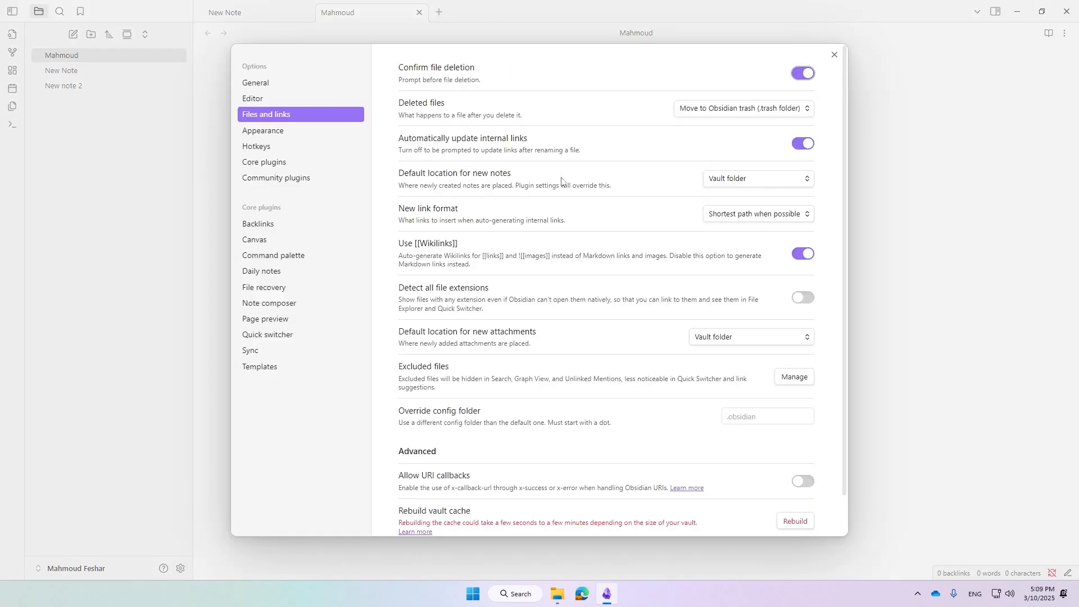
pyautogui.click(754, 179)
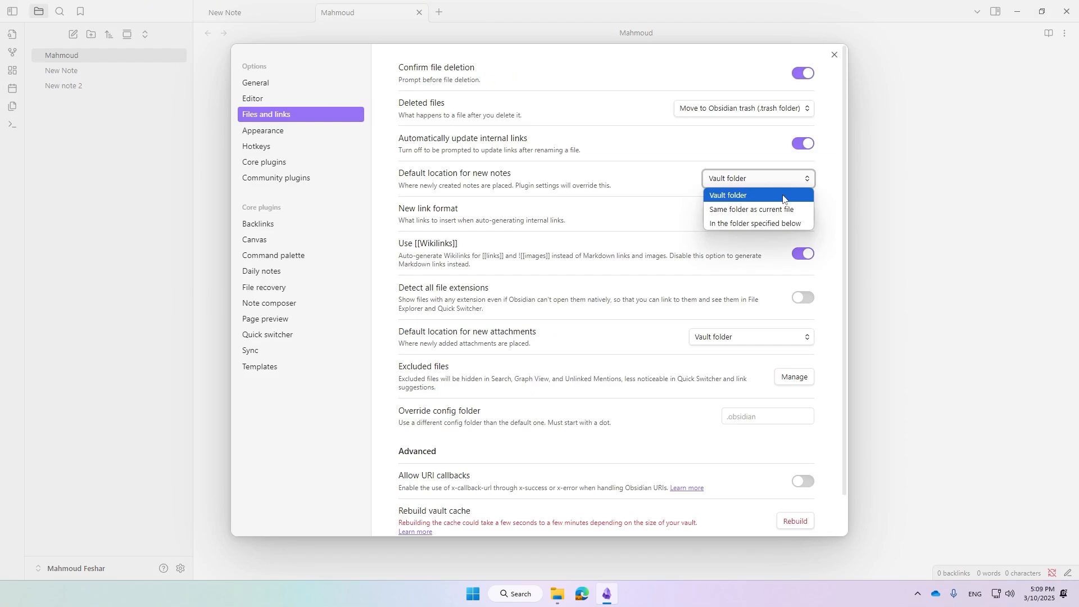
pyautogui.click(768, 223)
pyautogui.press('Escape')
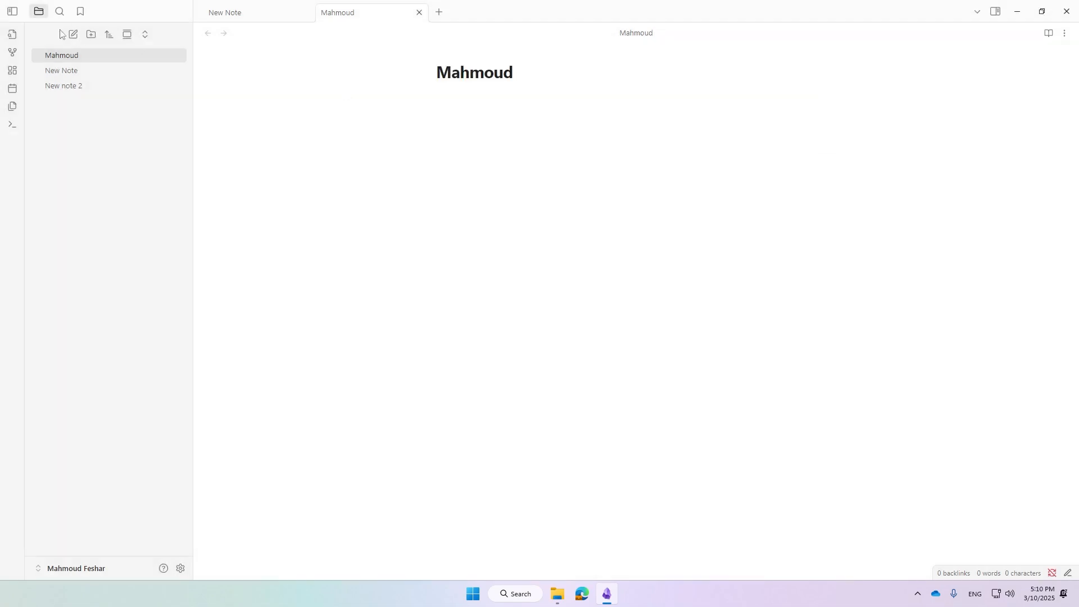
pyautogui.click(91, 34)
pyautogui.write('New folder')
pyautogui.hotkey('ctrl', ',')
pyautogui.click(777, 213)
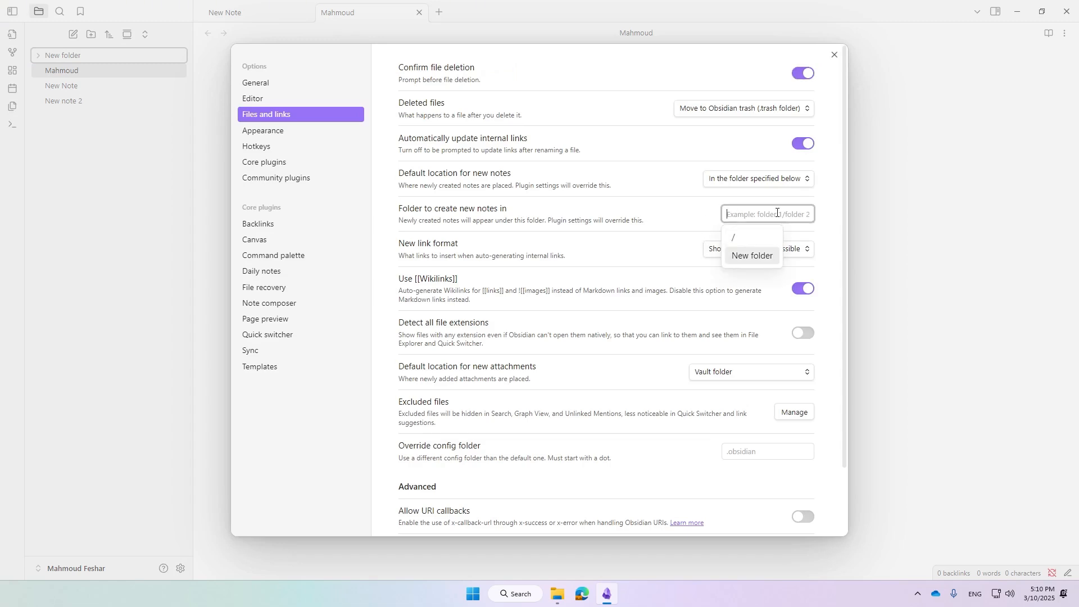
pyautogui.press('Return')
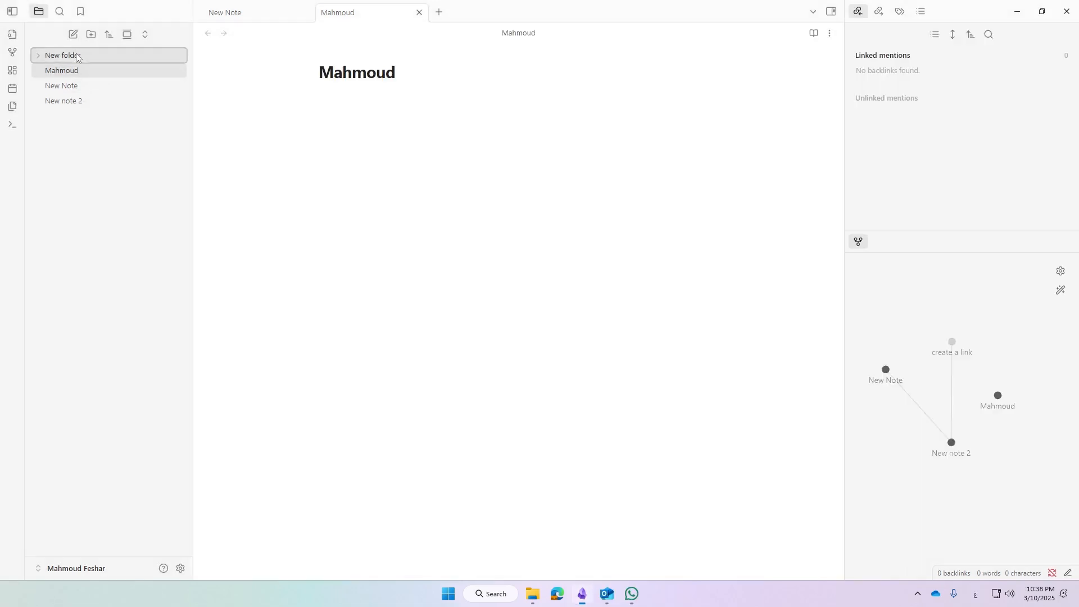
# Rename the folder to '+' and set '+' as the new-note folder path.
pyautogui.rightClick(75, 55)
pyautogui.click(99, 200)
pyautogui.write('+')
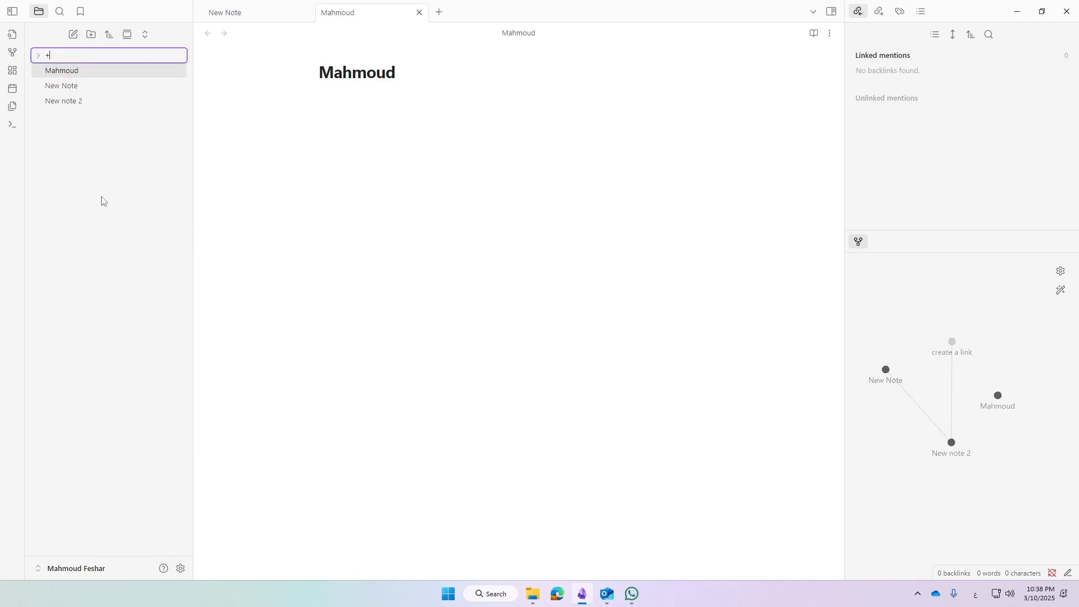
pyautogui.press('Return')
pyautogui.click(181, 568)
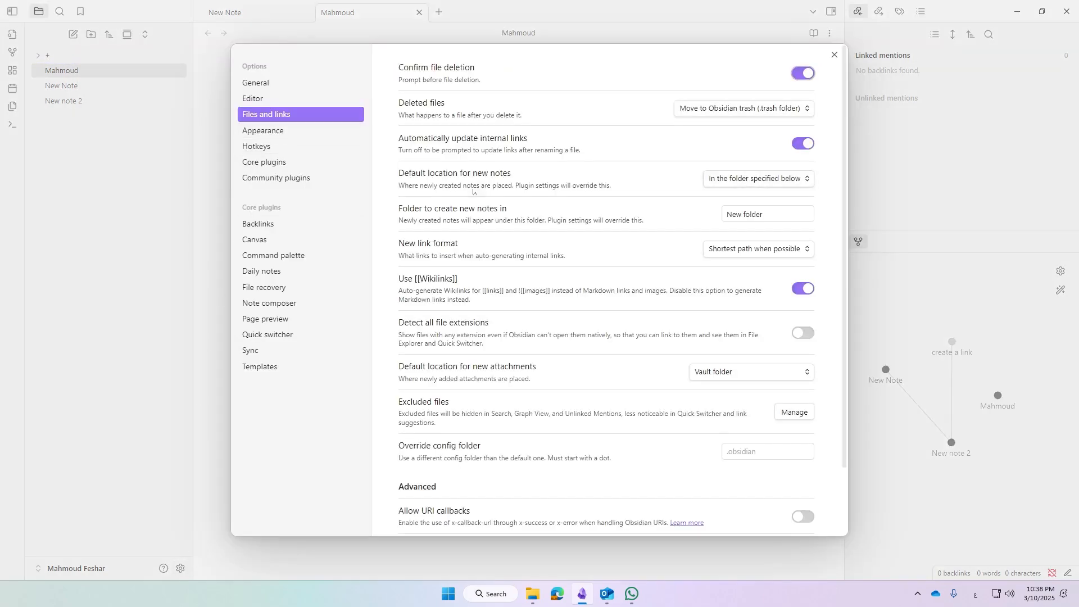
pyautogui.tripleClick(798, 218)
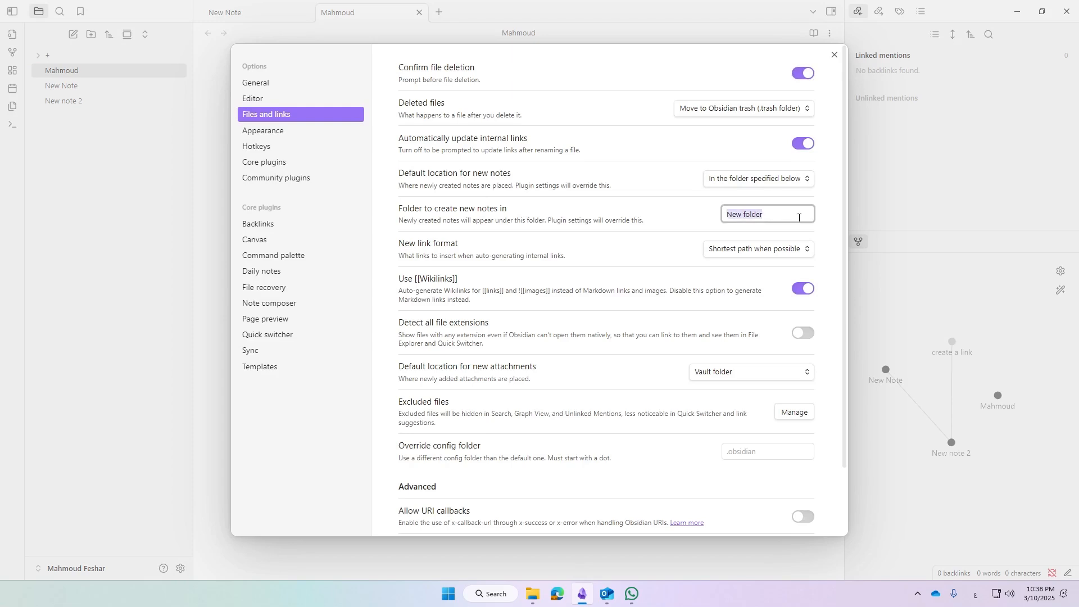
pyautogui.write('+')
pyautogui.press('Escape')
pyautogui.press('Escape')
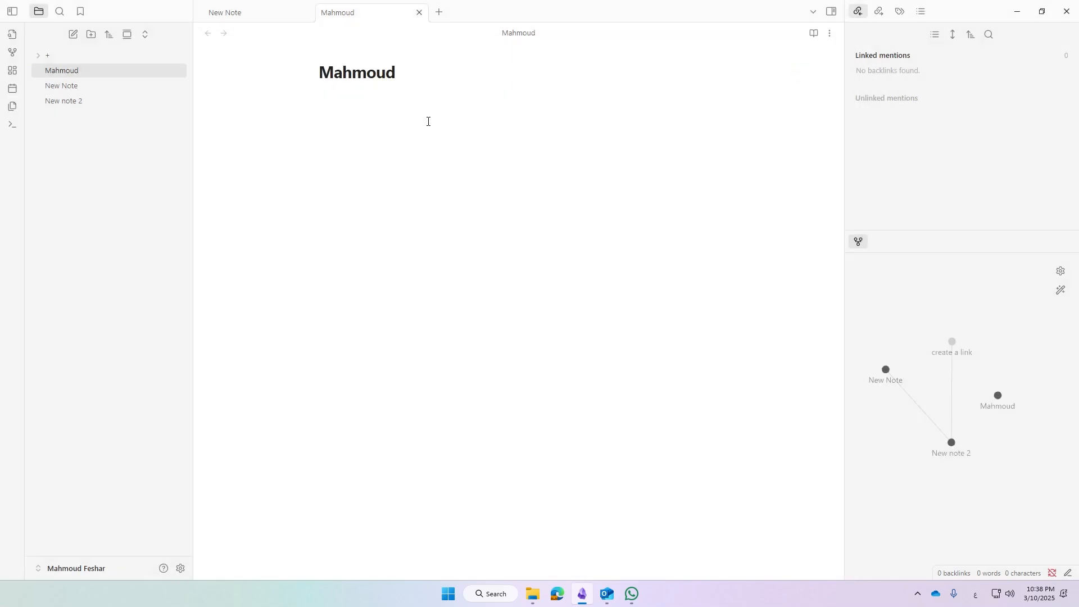
# Create a note titled 'Corn' inside the + folder.
pyautogui.hotkey('ctrl', 'n')
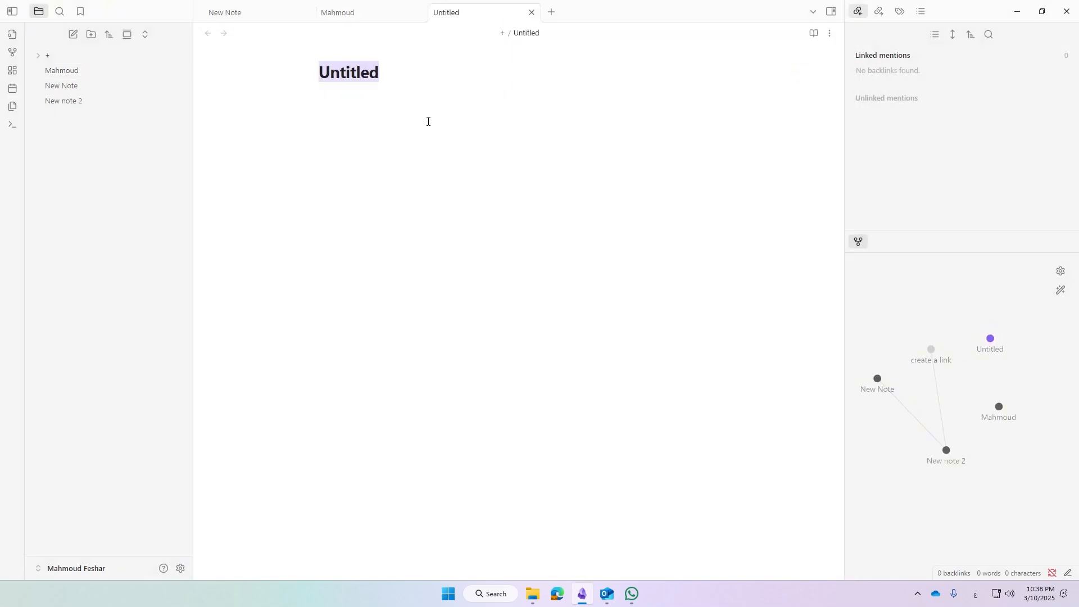
pyautogui.write('Corn')
pyautogui.press('Return')
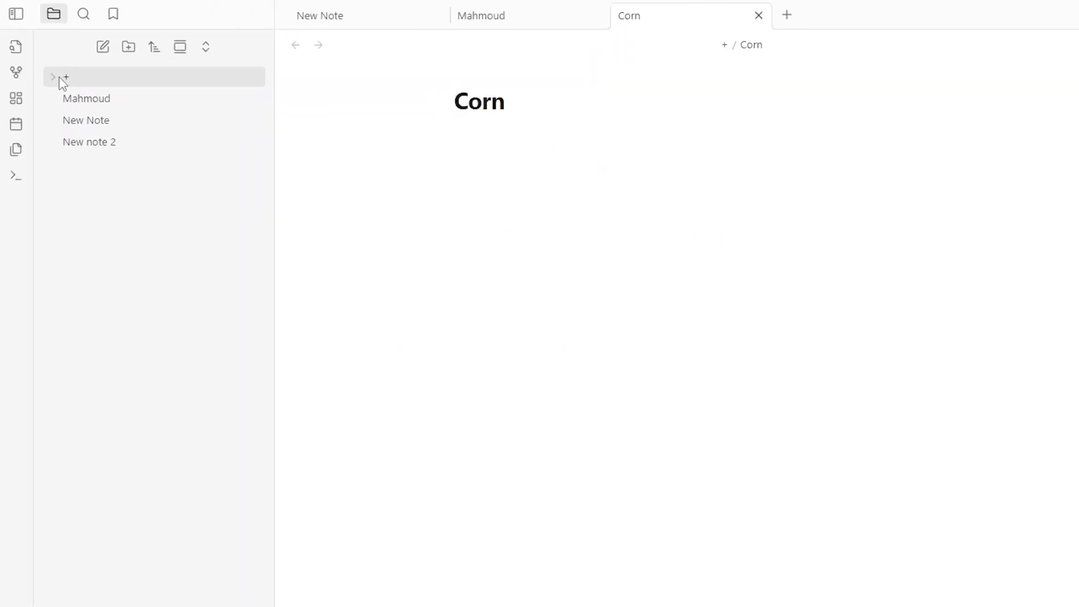
pyautogui.click(59, 79)
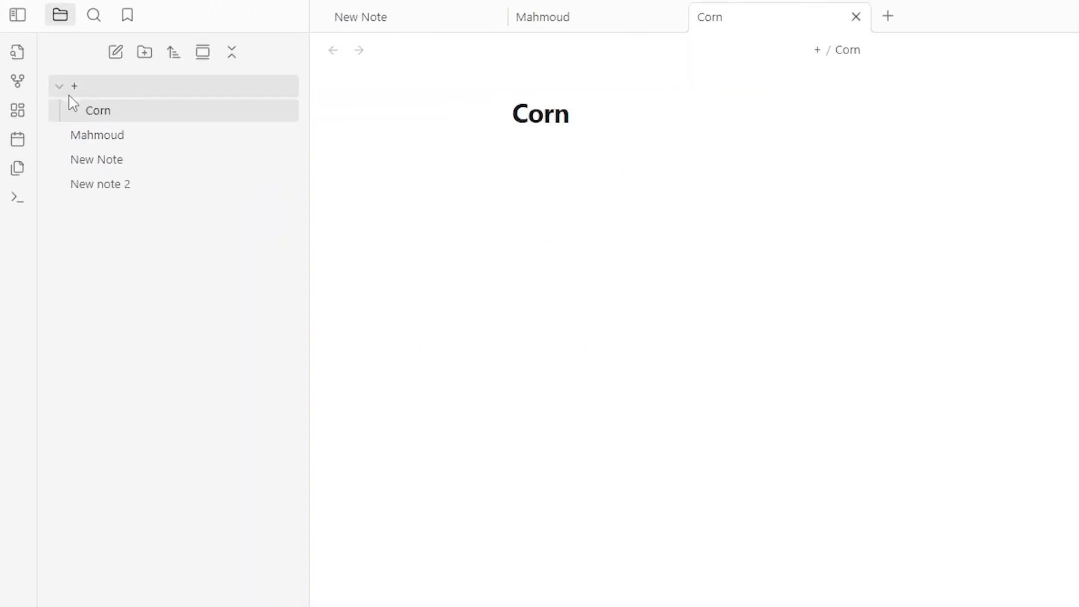
pyautogui.click(68, 95)
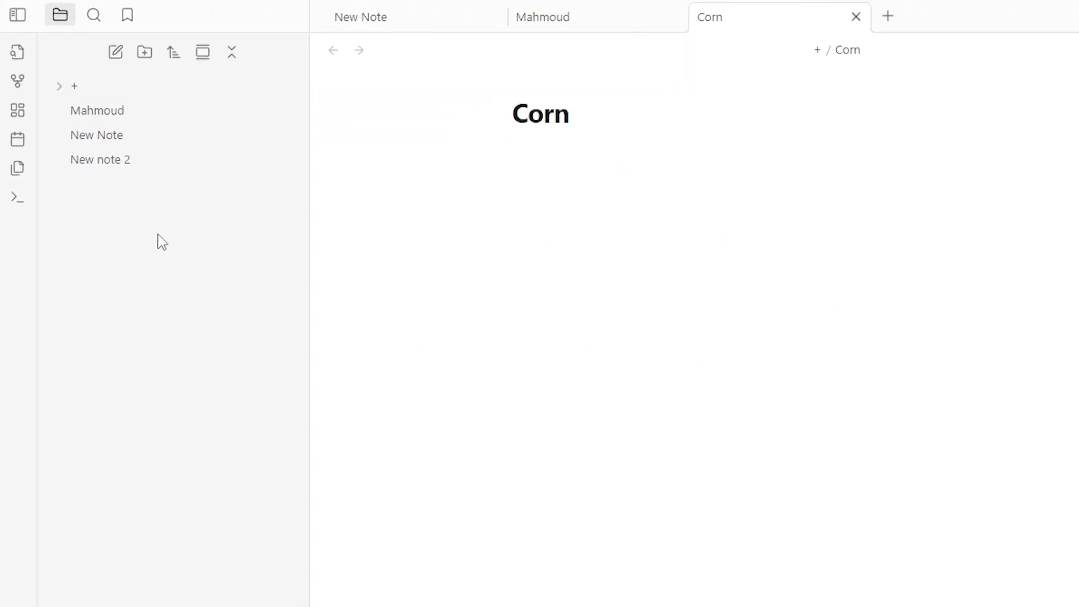
pyautogui.hotkey('ctrl', ',')
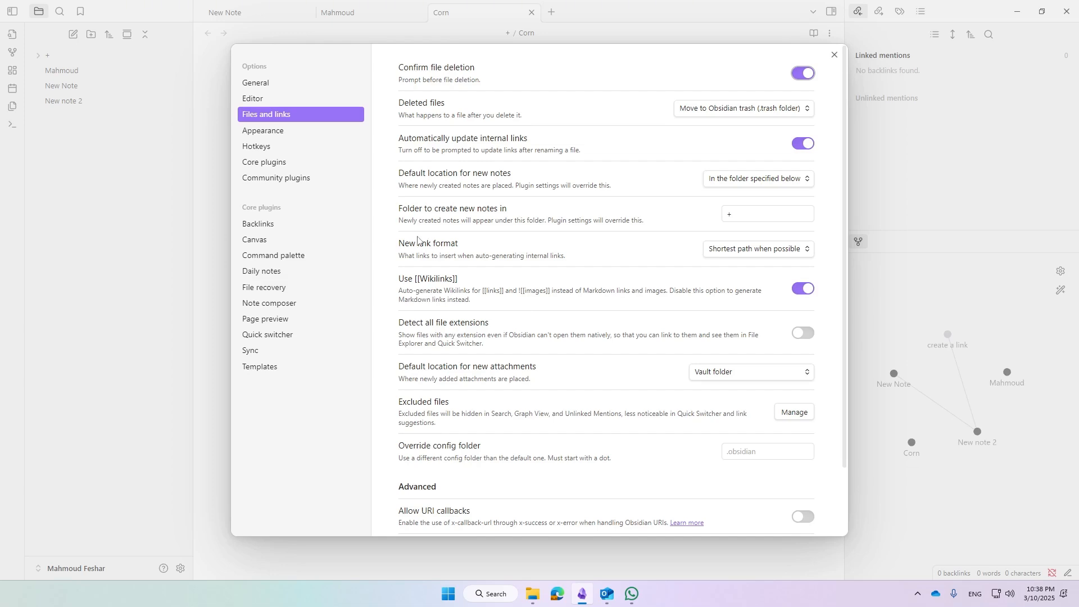
pyautogui.click(87, 155)
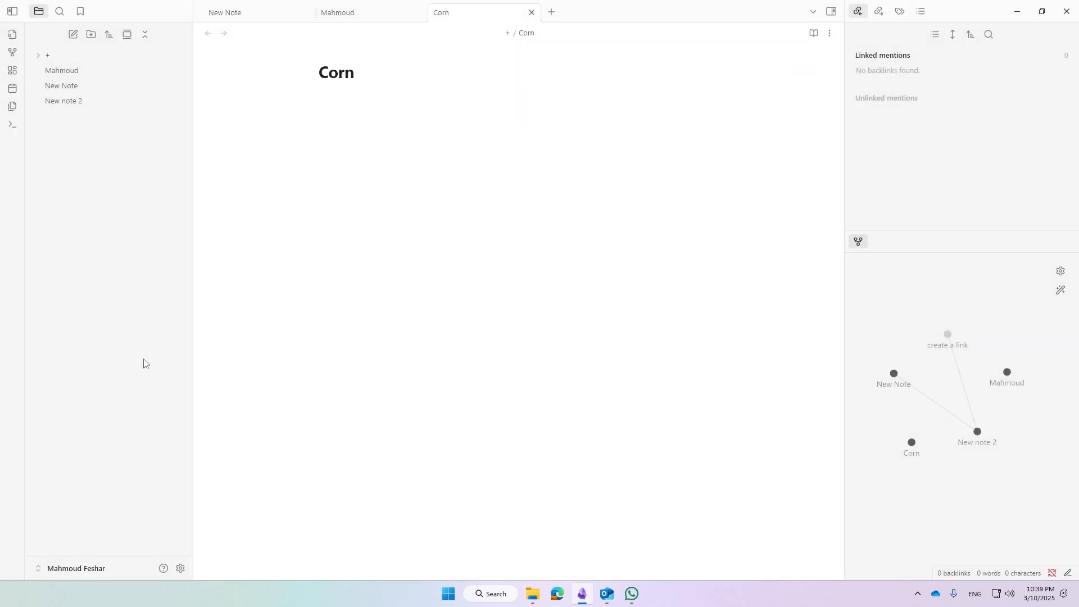
pyautogui.click(180, 568)
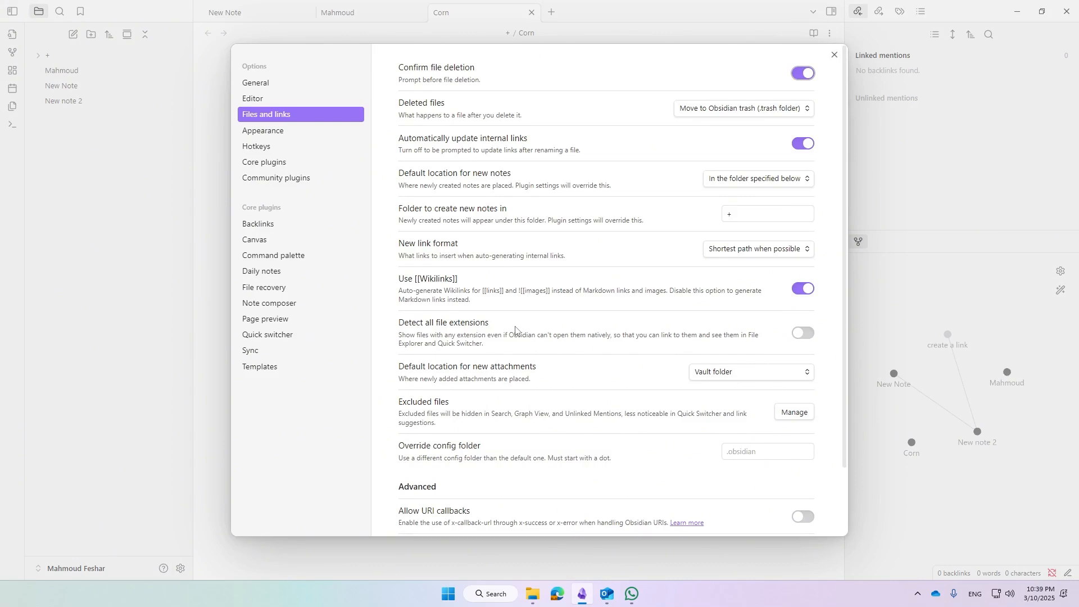
pyautogui.scroll(-2, 495, 315)
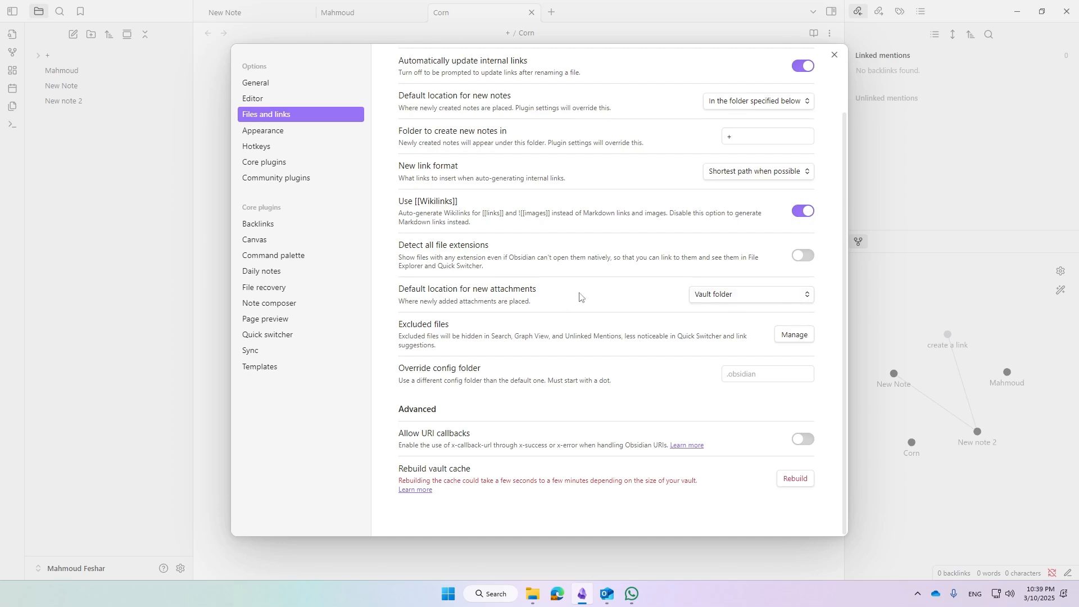
# Store attachments in a specified folder and create a vault folder named Photos.
pyautogui.click(747, 295)
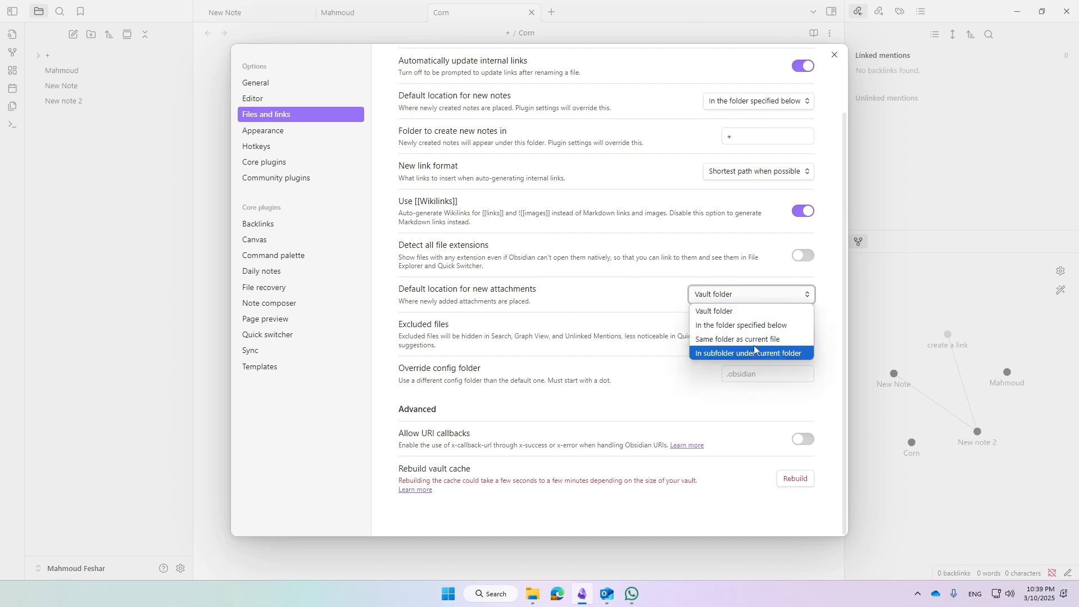
pyautogui.click(741, 323)
pyautogui.click(214, 208)
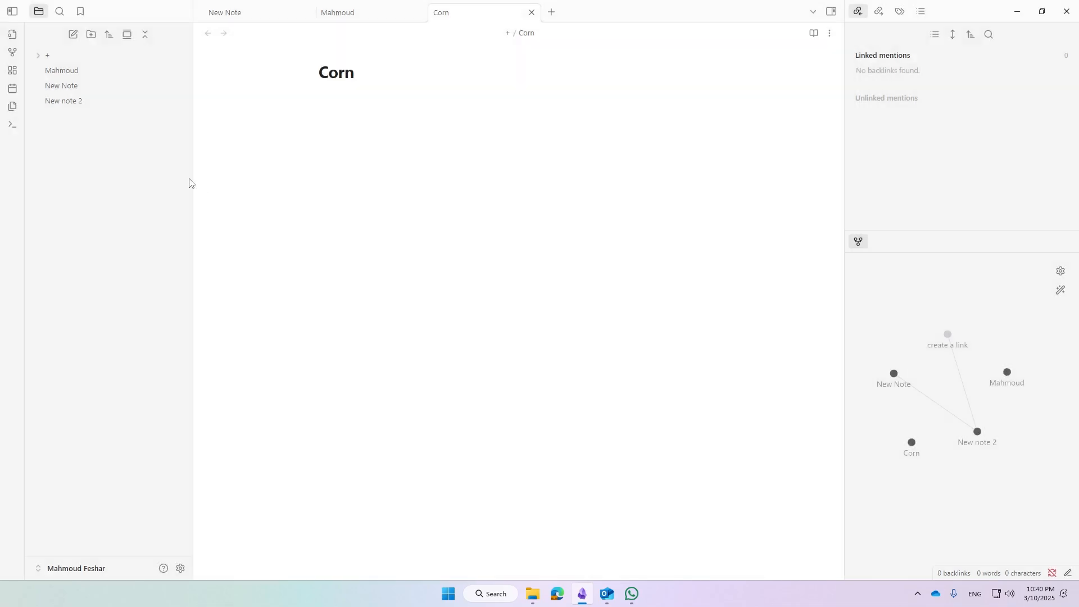
pyautogui.click(91, 34)
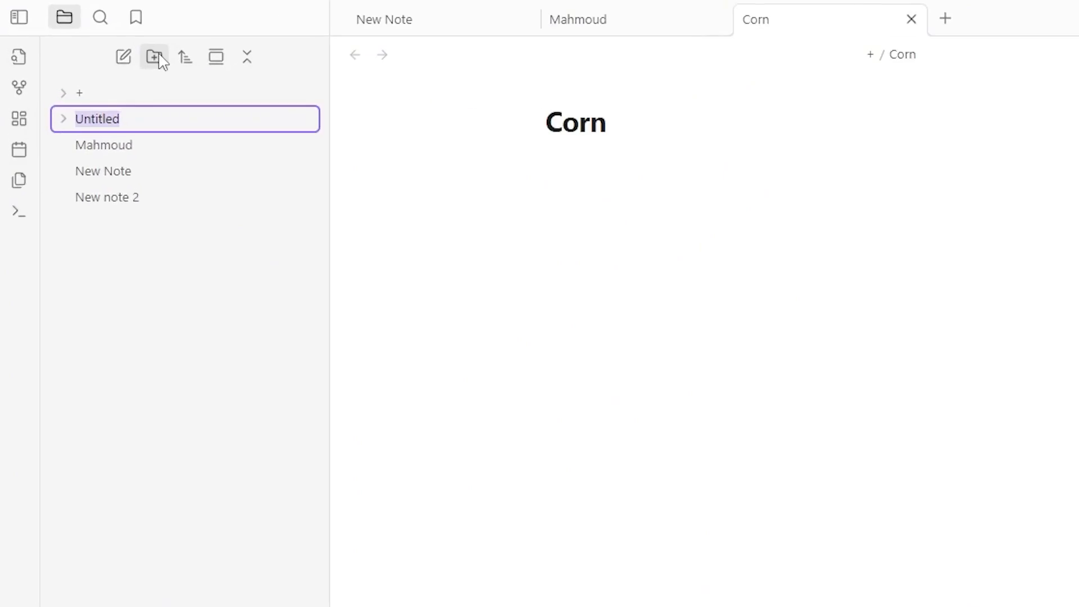
pyautogui.write('Photos')
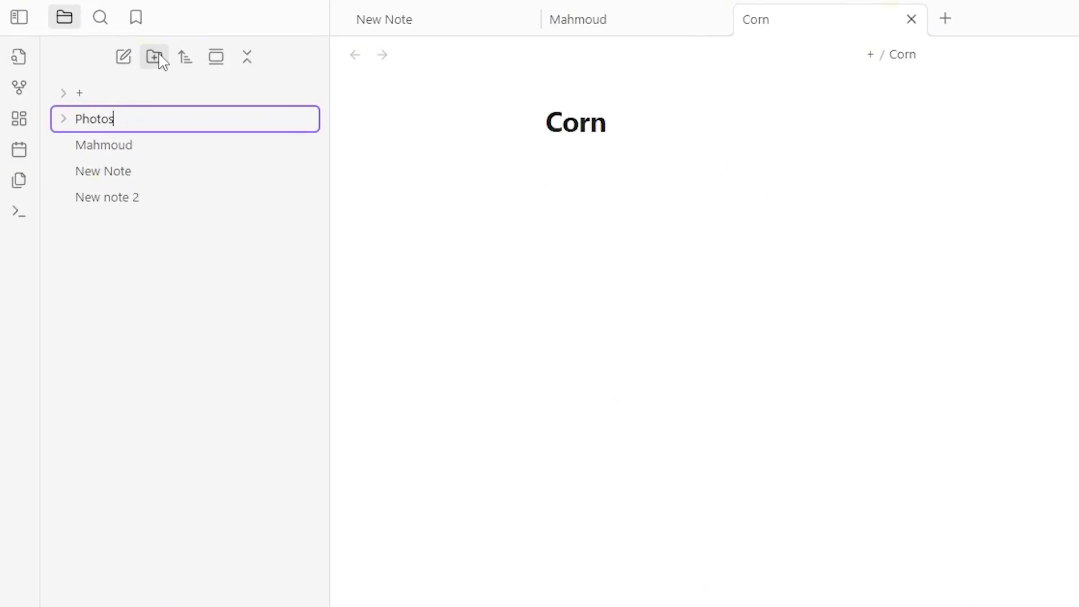
pyautogui.press('Return')
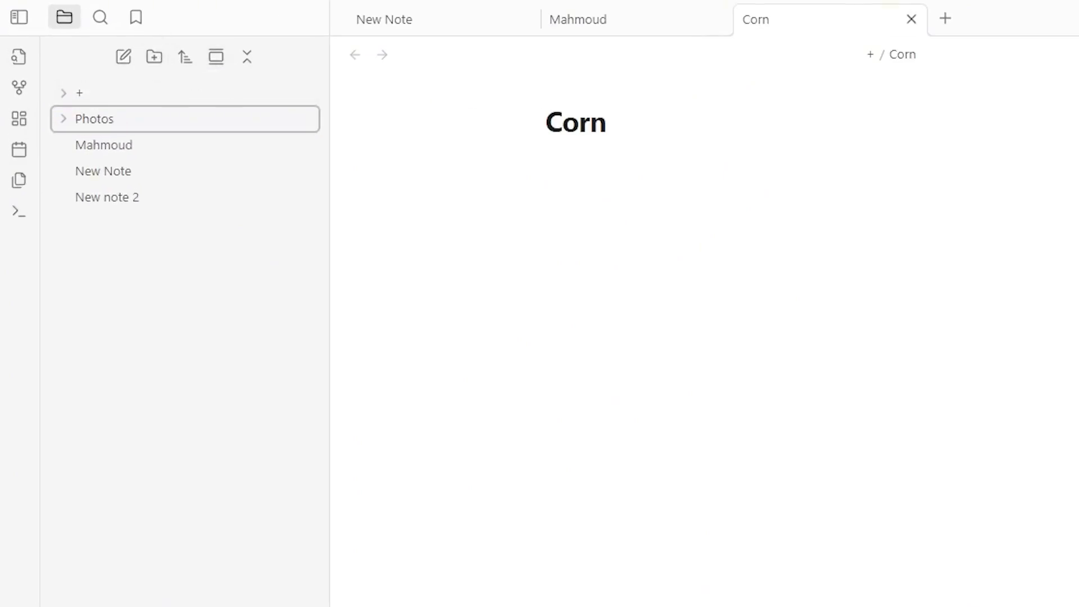
# Set the Attachment folder path to Photos.
pyautogui.click(181, 568)
pyautogui.click(751, 412)
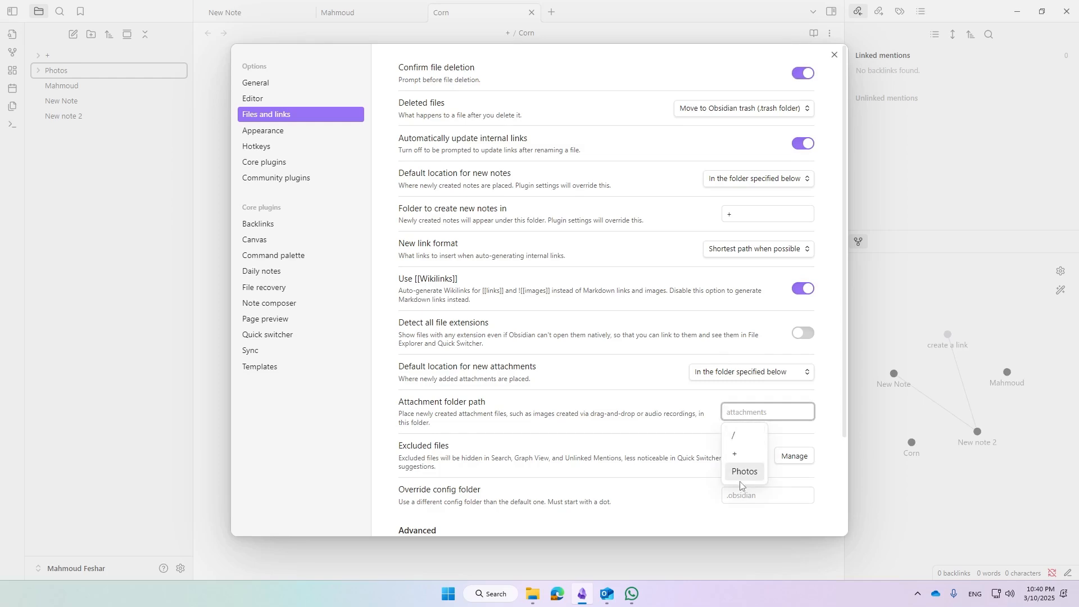
pyautogui.click(744, 474)
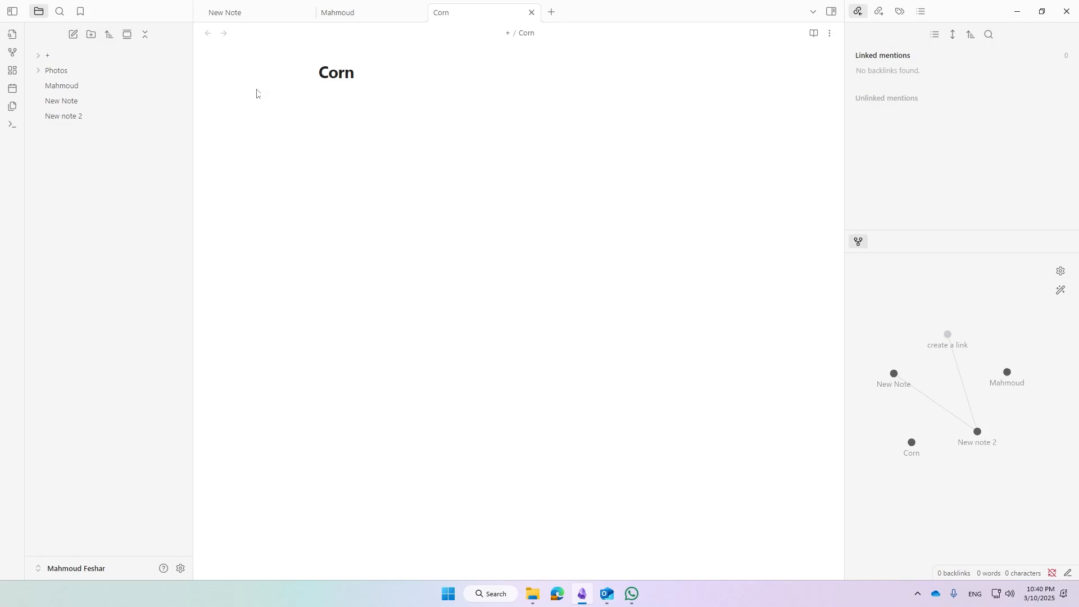
# Paste a snipped screenshot of the Corn title into the note, expand Photos, and open vault search.
pyautogui.moveTo(270, 44); pyautogui.dragTo(483, 176)
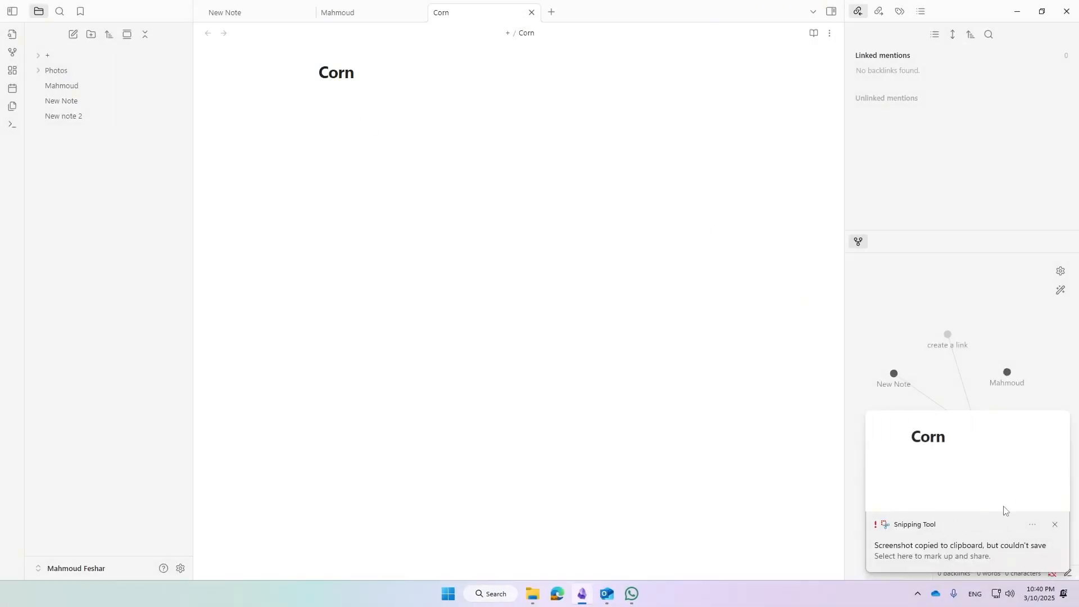
pyautogui.click(1054, 525)
pyautogui.write('![[Pasted image 20250310224028.png]]')
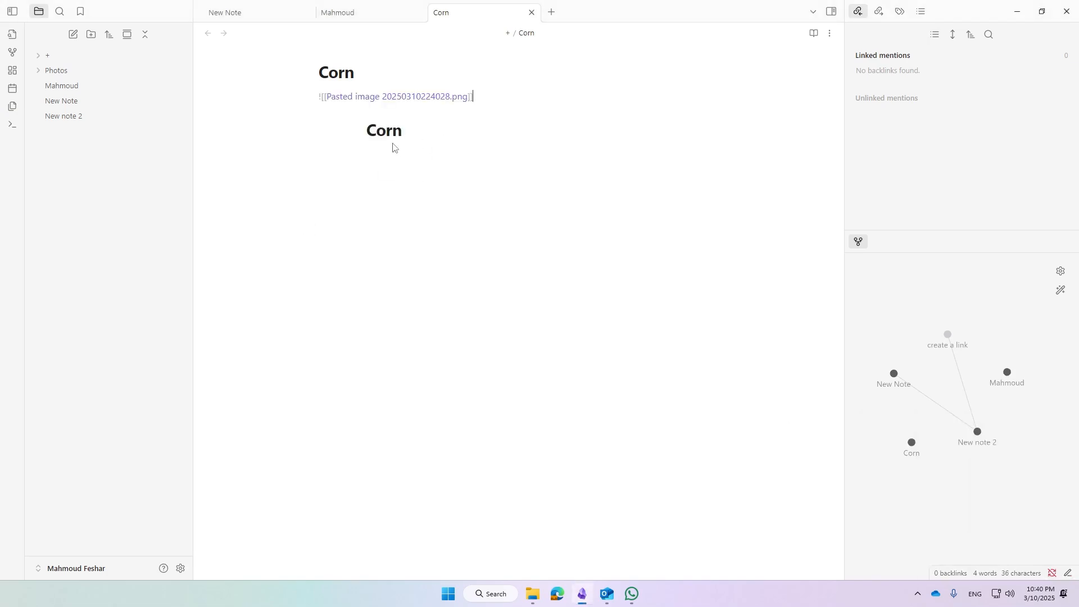
pyautogui.click(149, 70)
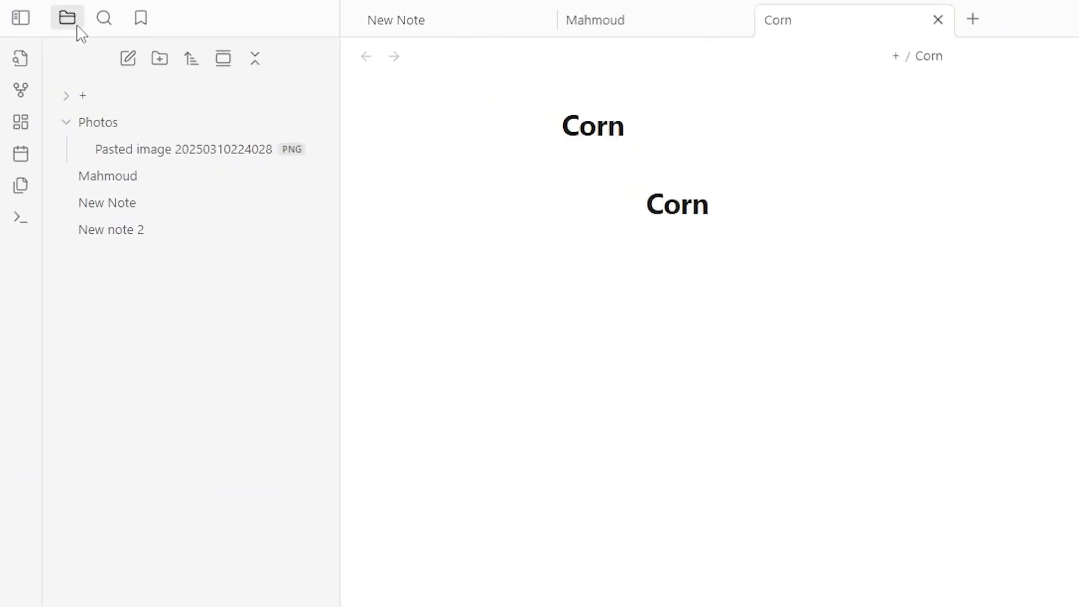
pyautogui.click(105, 20)
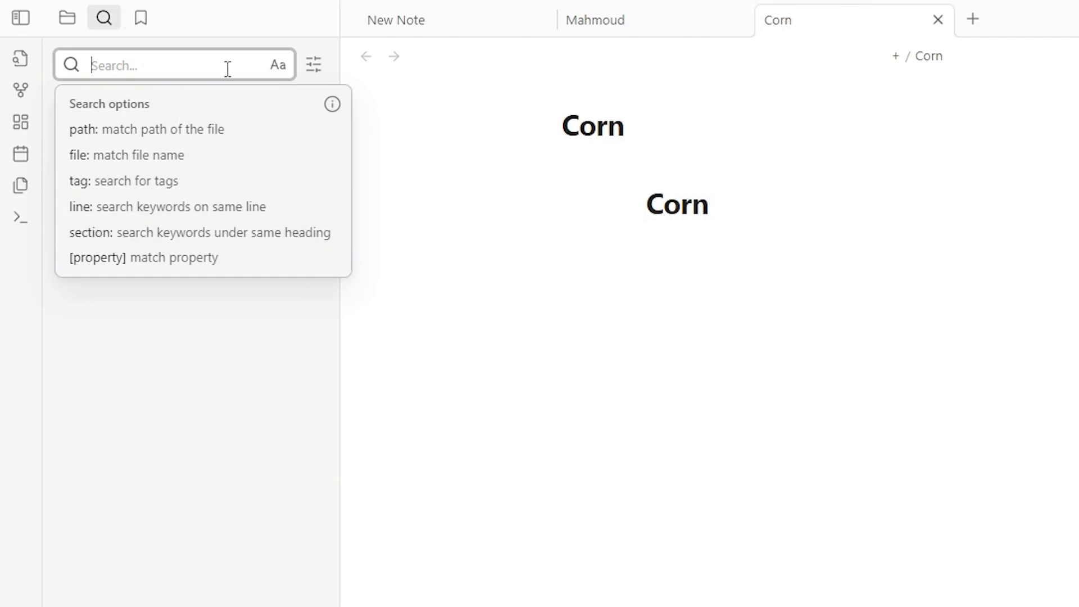
# Search the vault for 'Cor', open the Corn note, and return to the file list.
pyautogui.write('Cor')
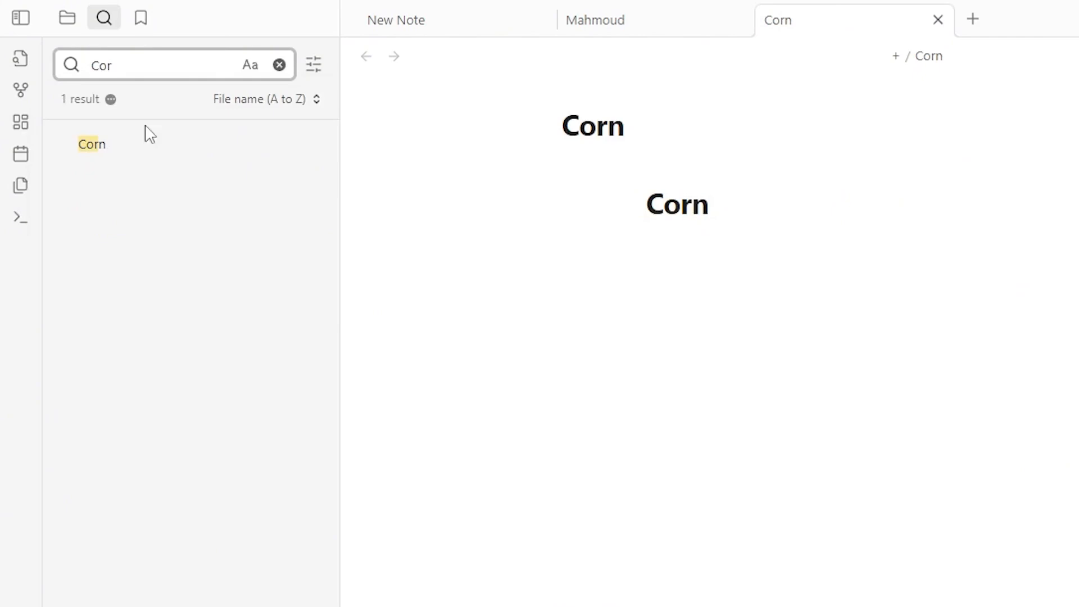
pyautogui.click(135, 139)
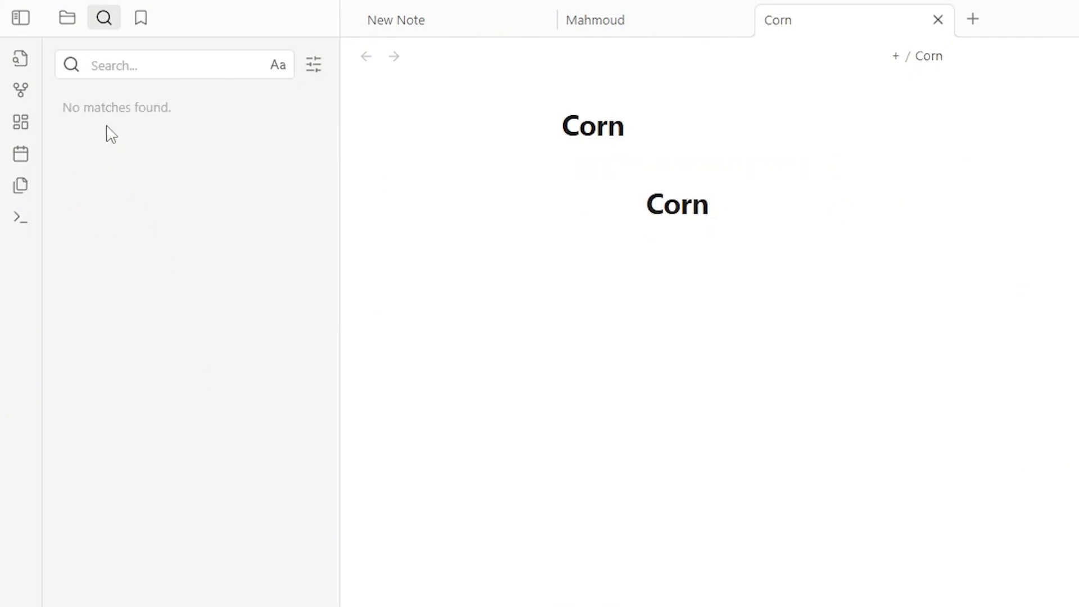
pyautogui.click(72, 22)
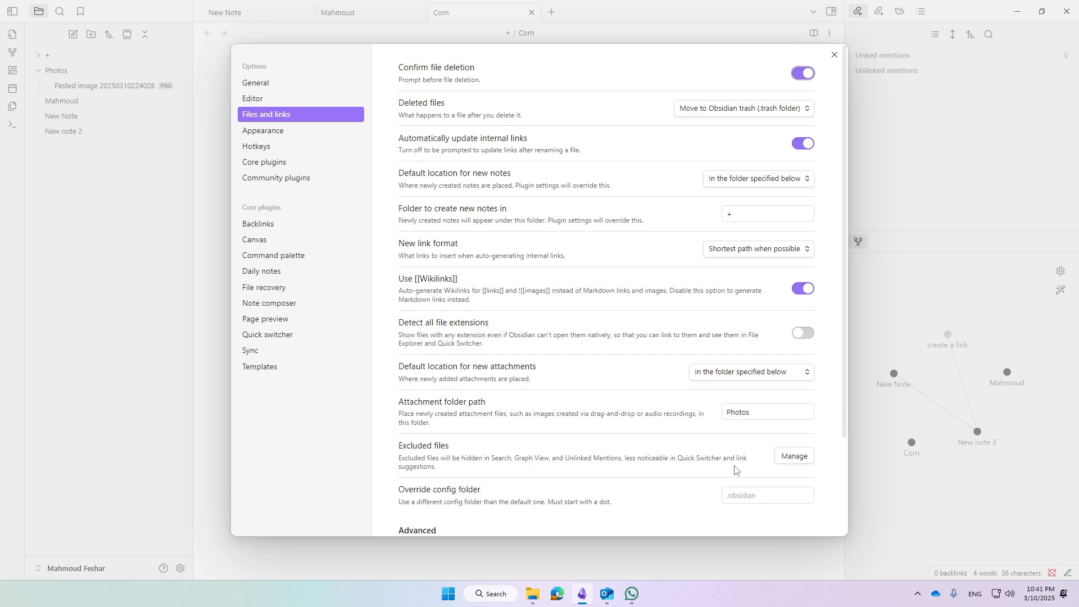
# Reopen Settings and move from Files and links to the Appearance page.
pyautogui.click(834, 54)
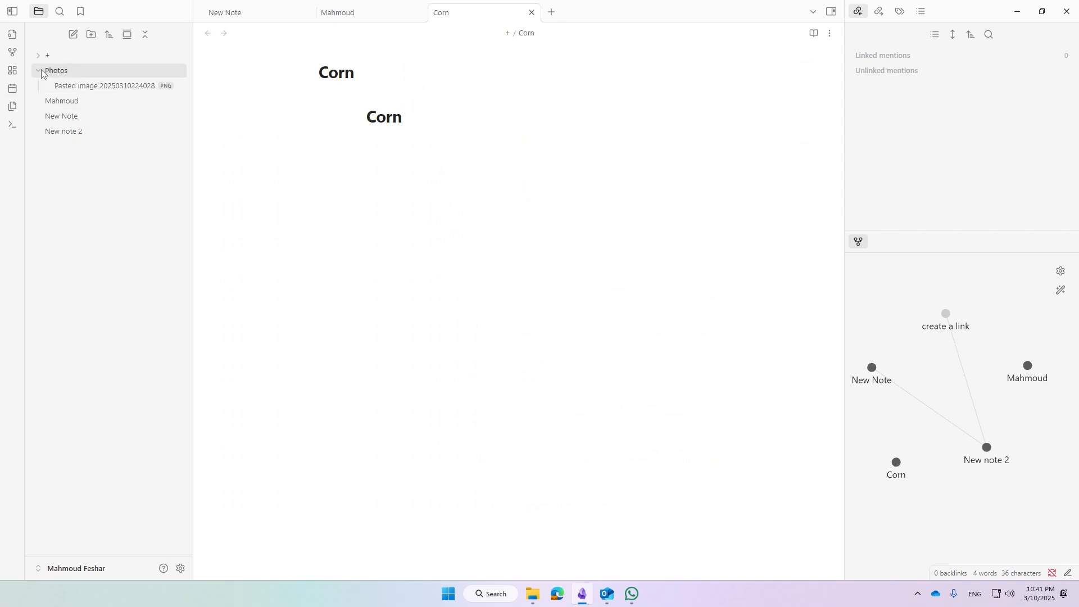
pyautogui.click(180, 568)
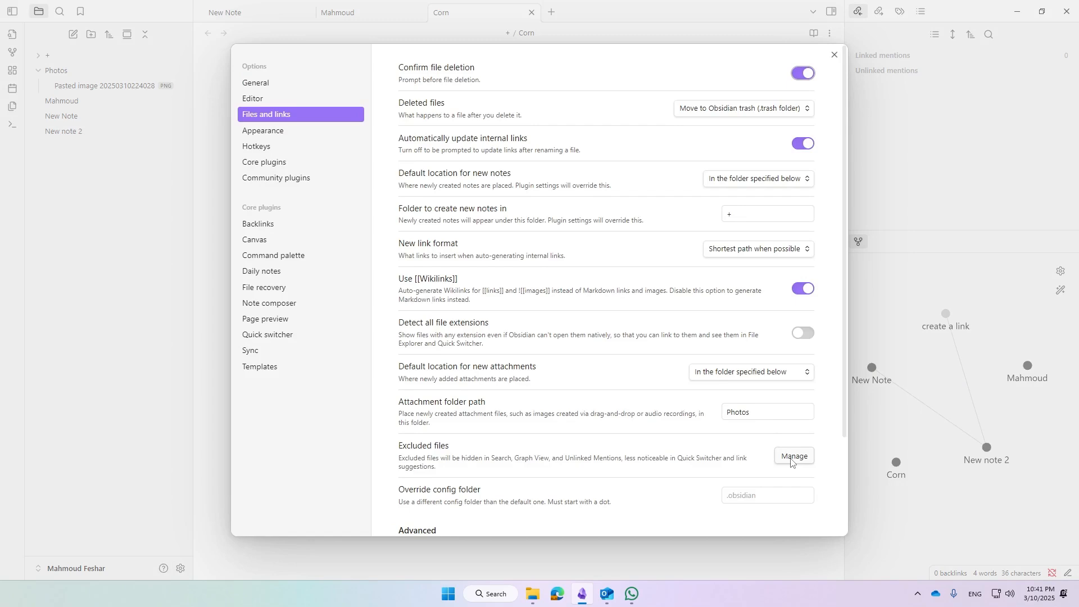
pyautogui.scroll(-2, 791, 461)
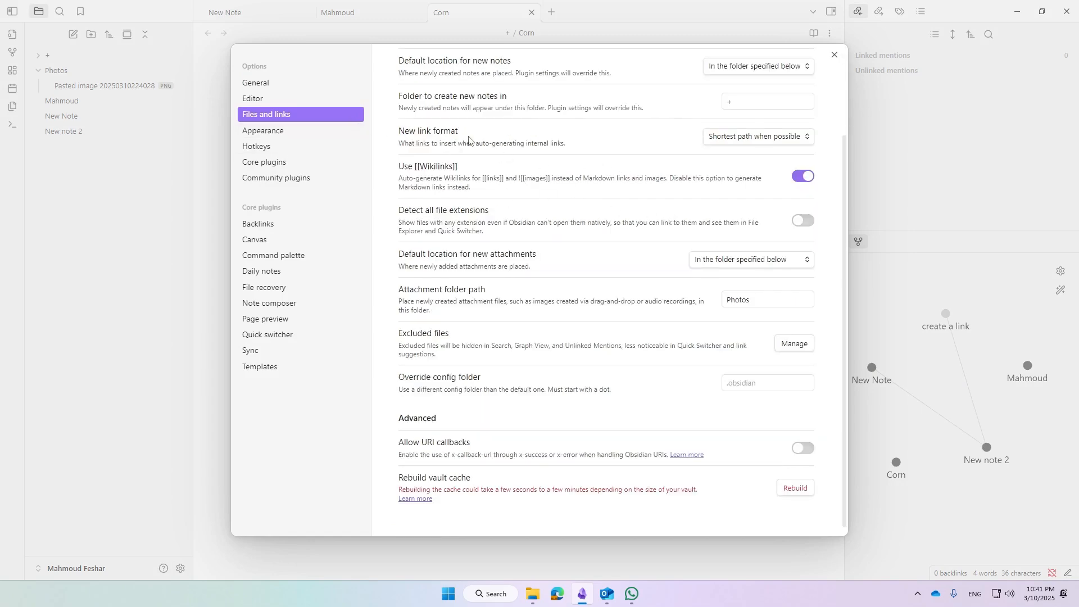
pyautogui.click(285, 134)
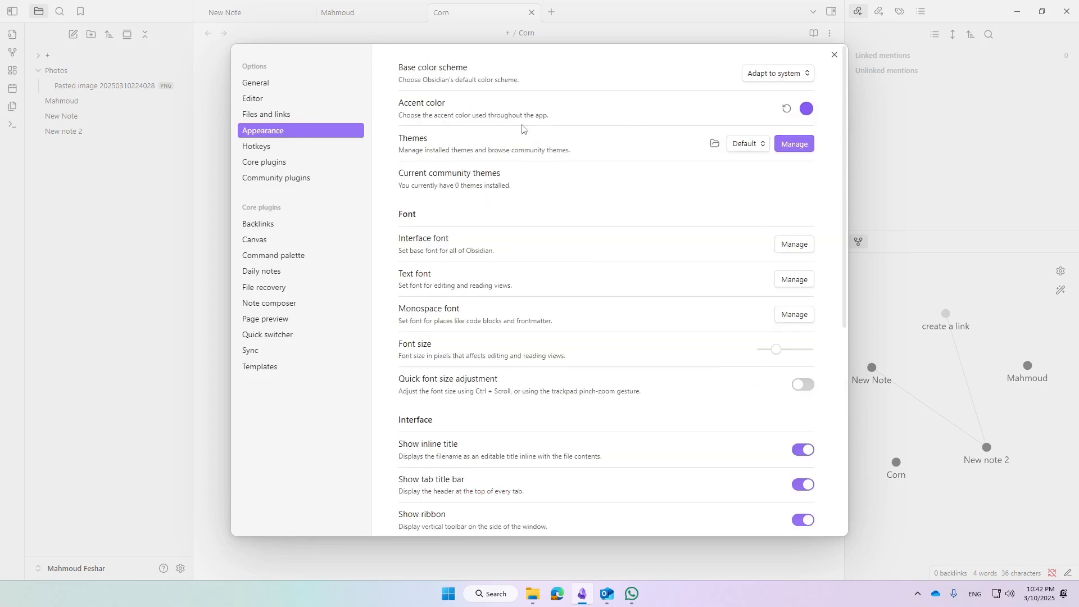
# Switch the base colour scheme to Light, then to Dark.
pyautogui.click(798, 76)
pyautogui.click(778, 103)
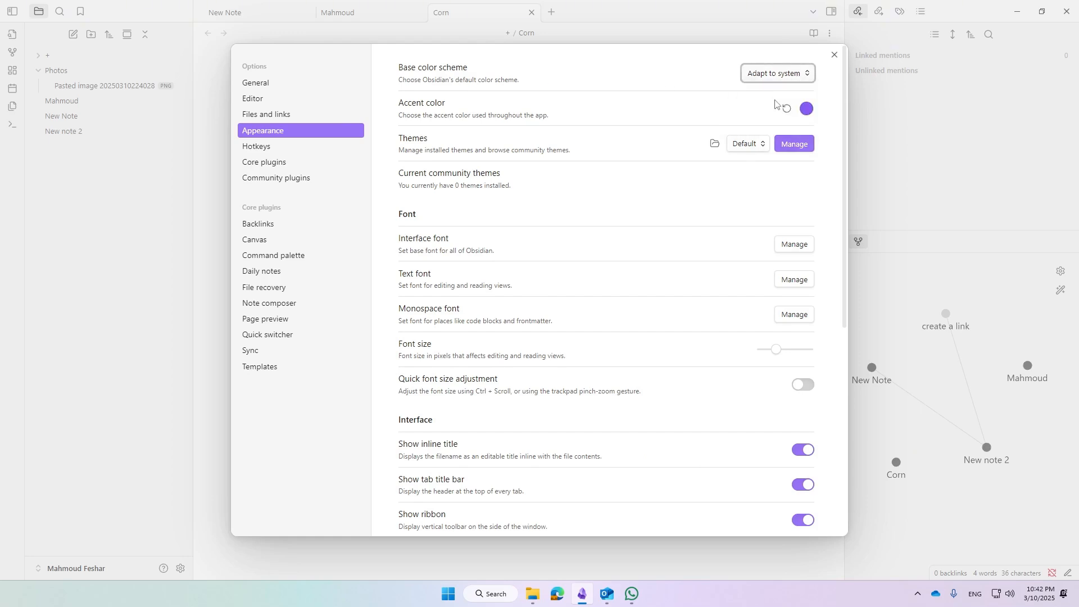
pyautogui.click(786, 76)
pyautogui.click(769, 88)
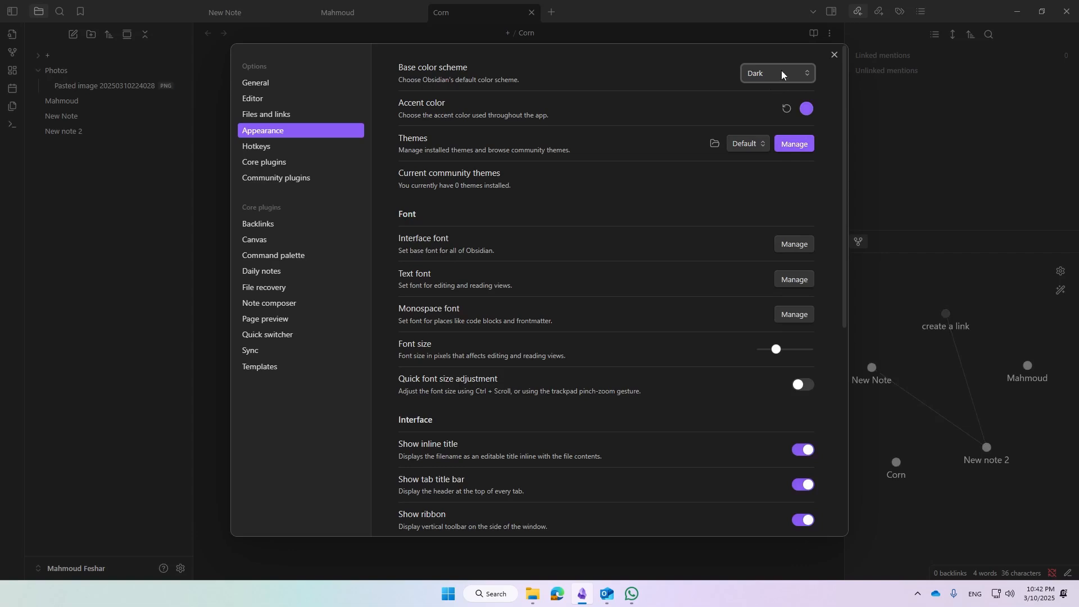
# Reopen Appearance settings and browse the community themes list of 310 themes.
pyautogui.click(834, 55)
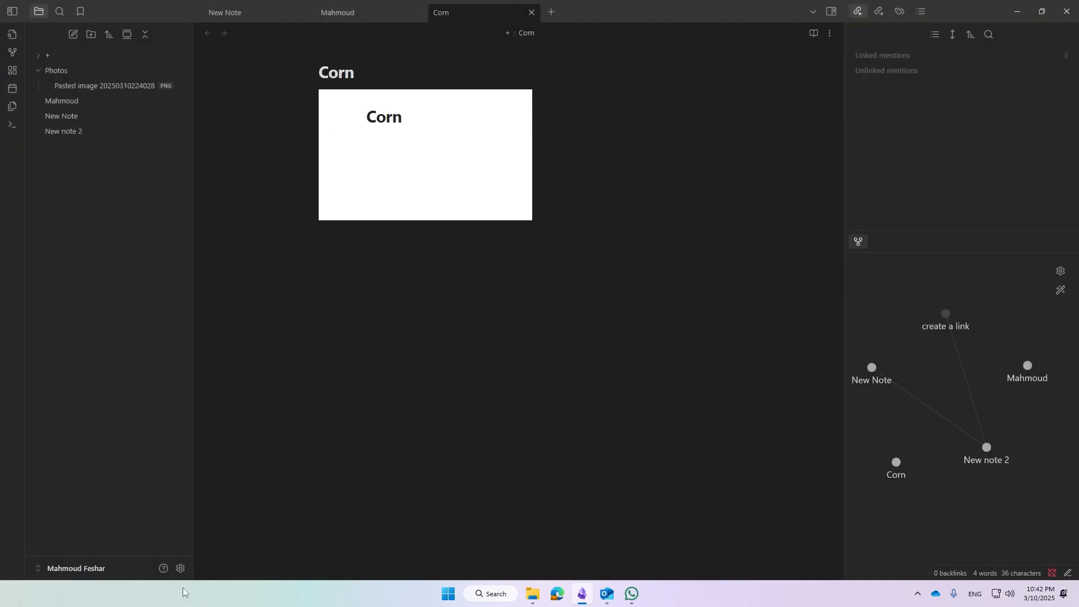
pyautogui.click(181, 568)
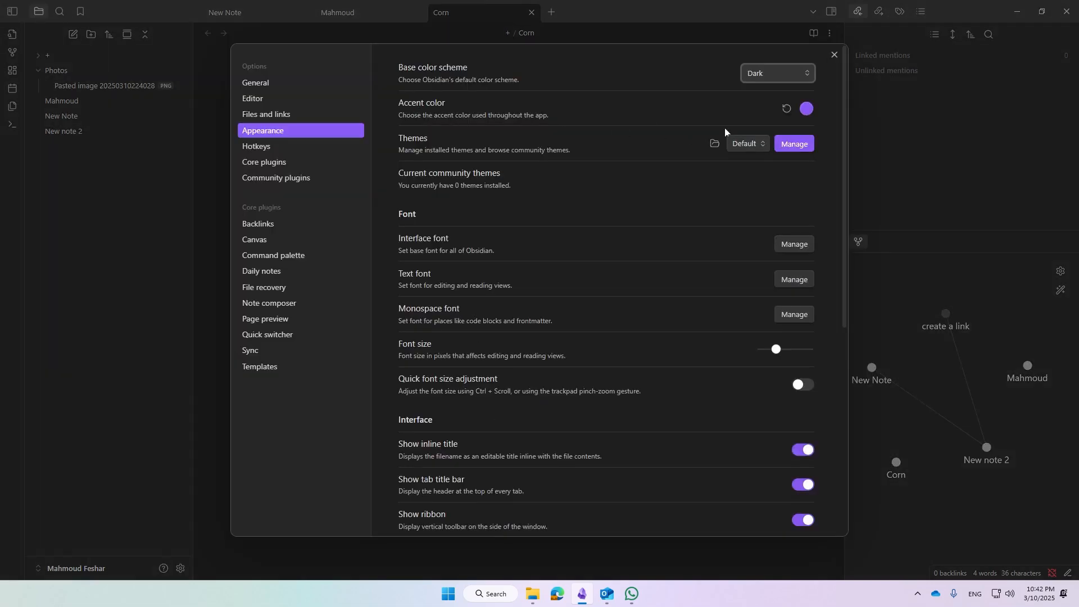
pyautogui.click(290, 149)
pyautogui.click(281, 131)
pyautogui.click(740, 144)
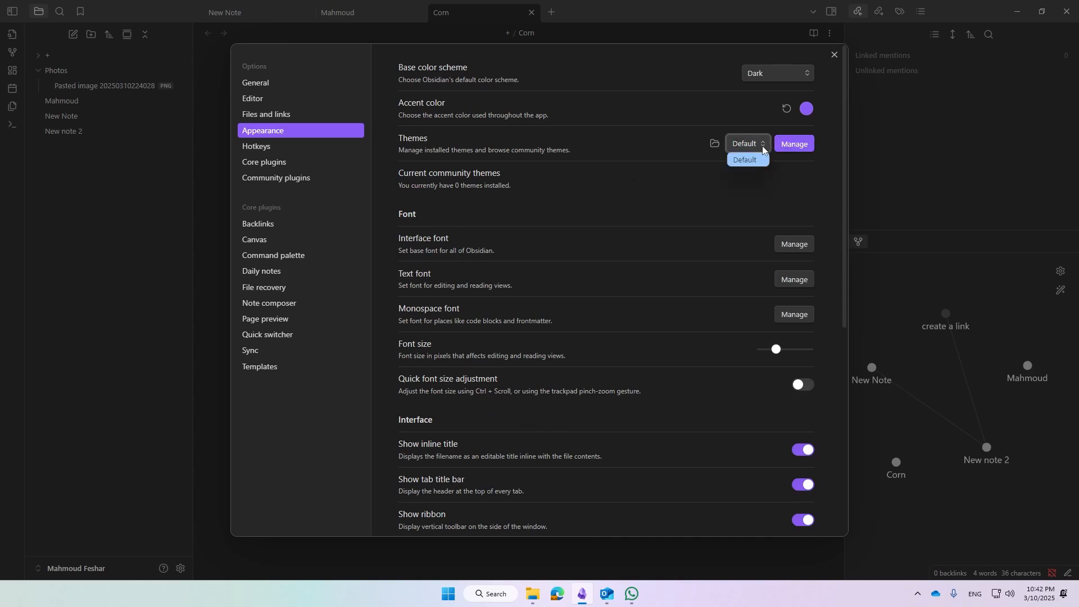
pyautogui.click(750, 156)
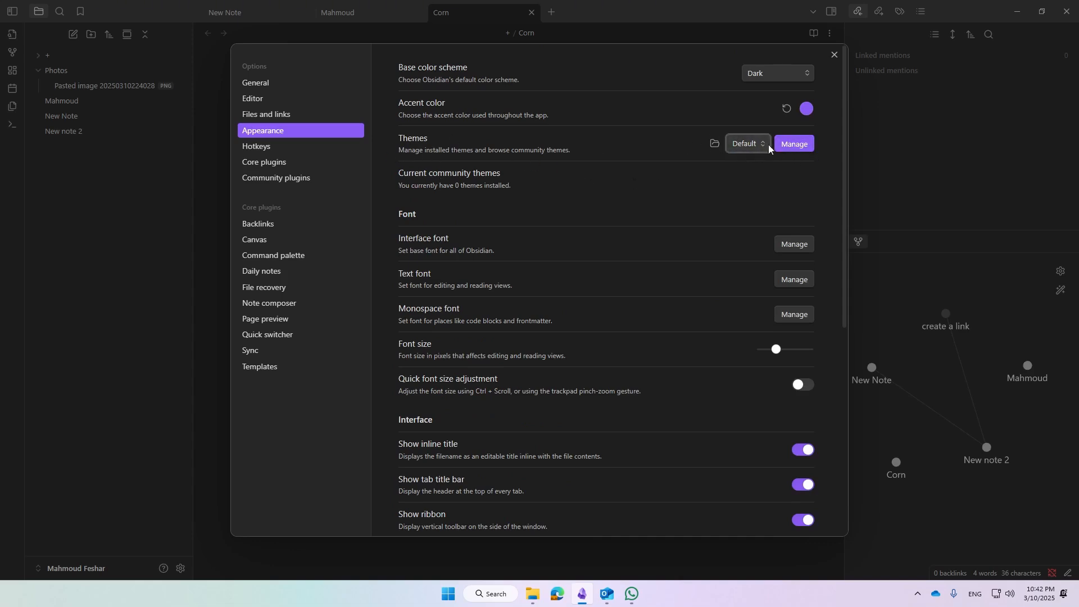
pyautogui.click(795, 145)
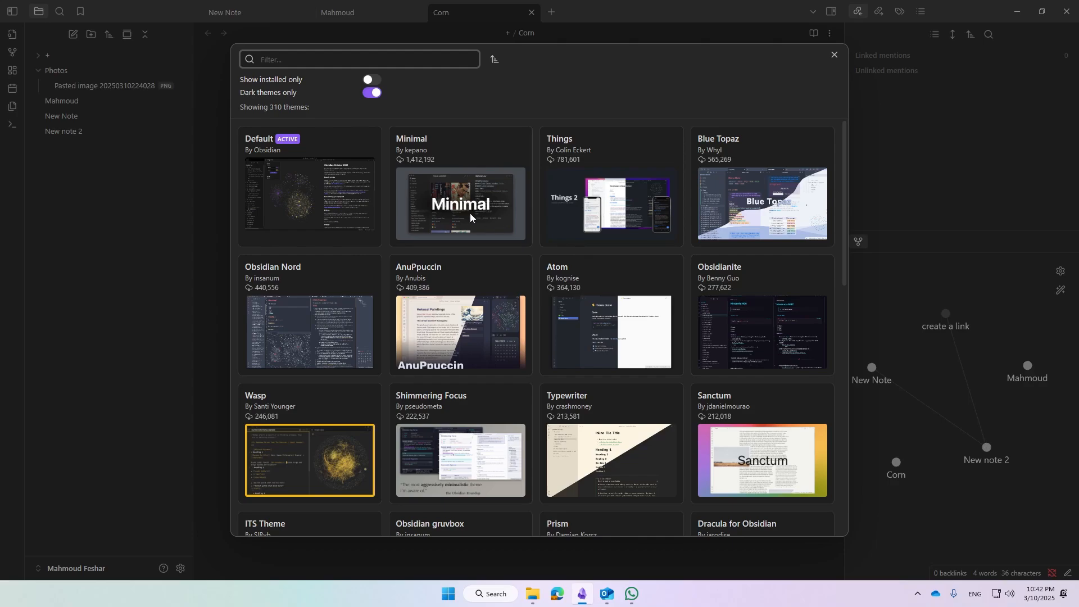
# Install and apply the Minimal community theme.
pyautogui.scroll(-15, 726, 285)
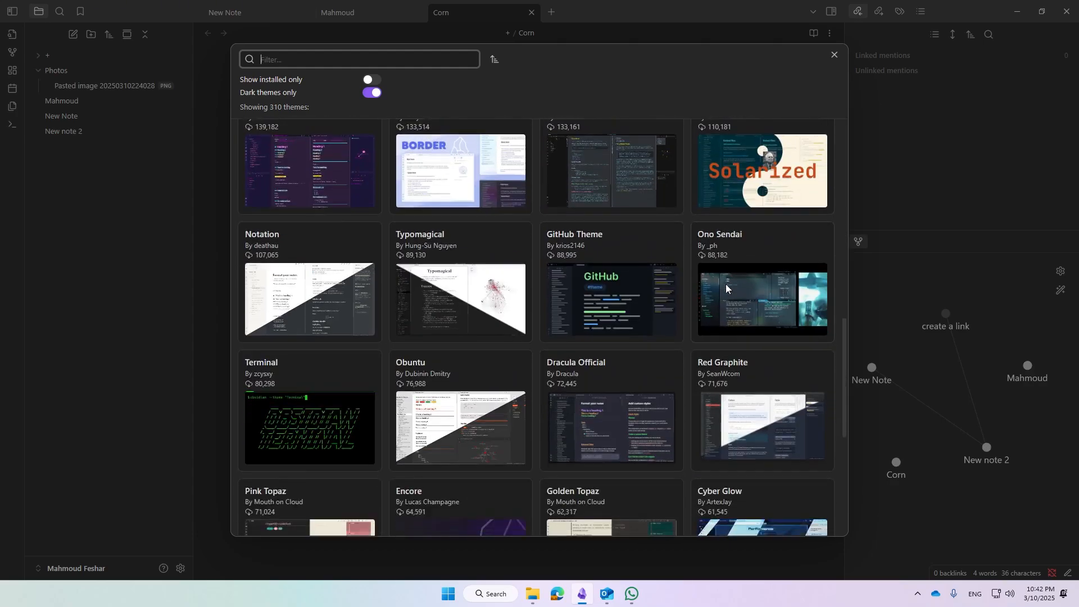
pyautogui.scroll(-10, 726, 284)
pyautogui.scroll(10, 726, 284)
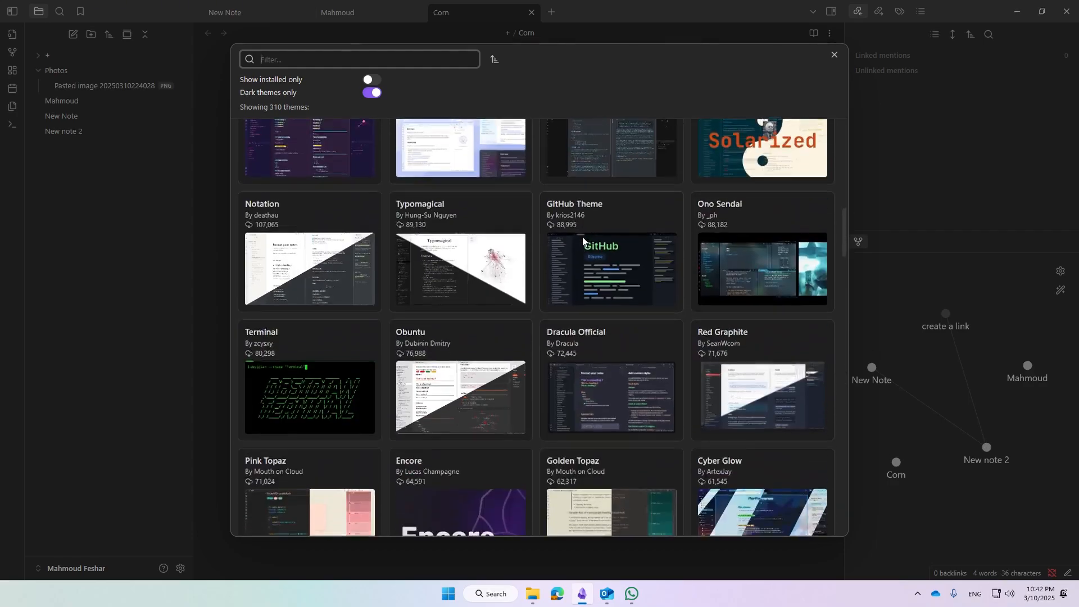
pyautogui.scroll(12, 582, 240)
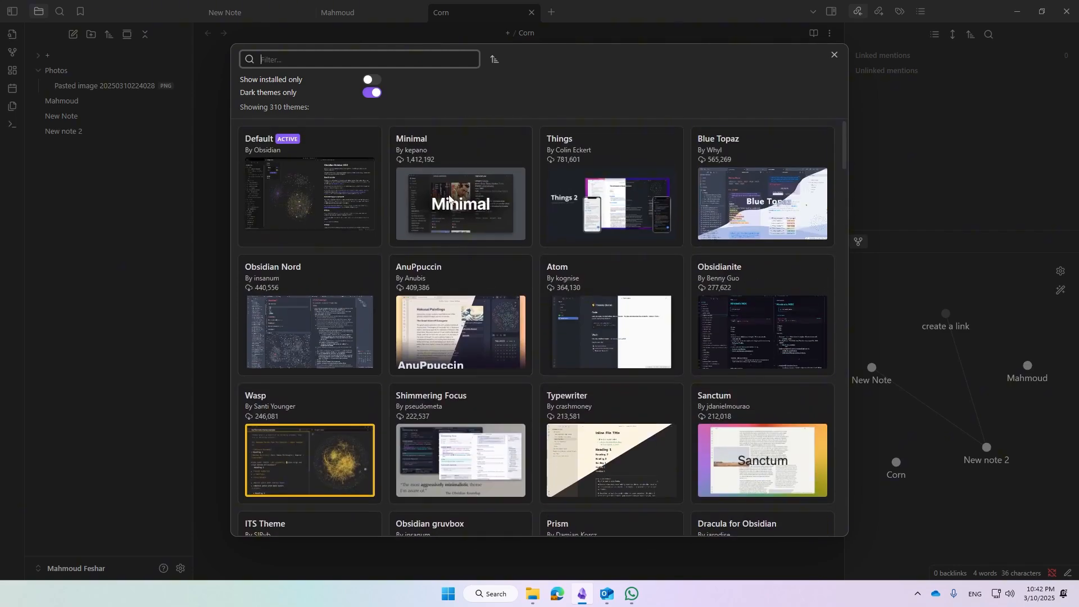
pyautogui.click(459, 161)
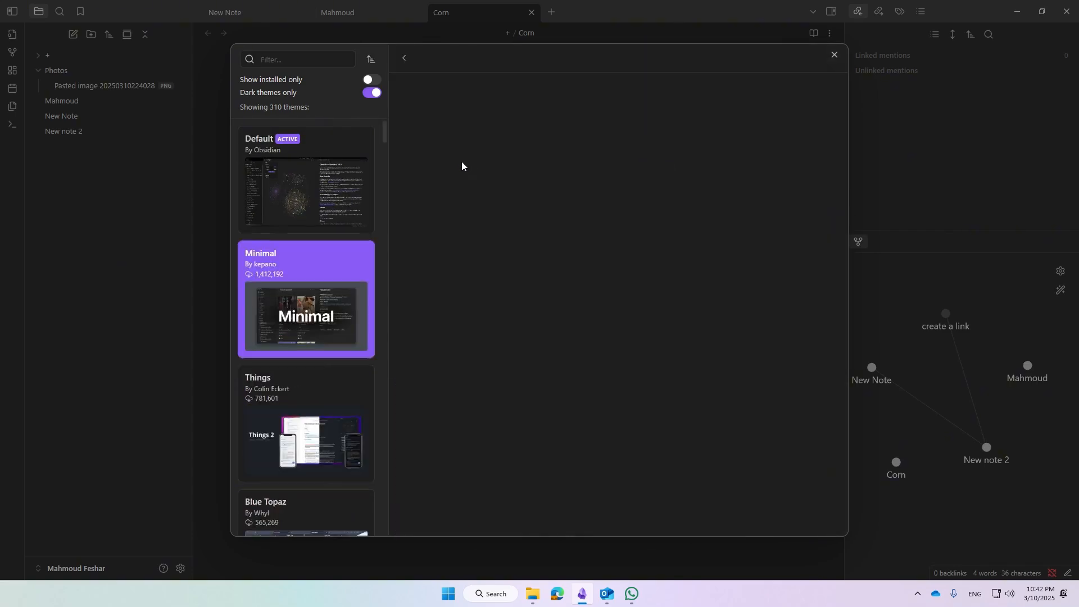
pyautogui.click(455, 186)
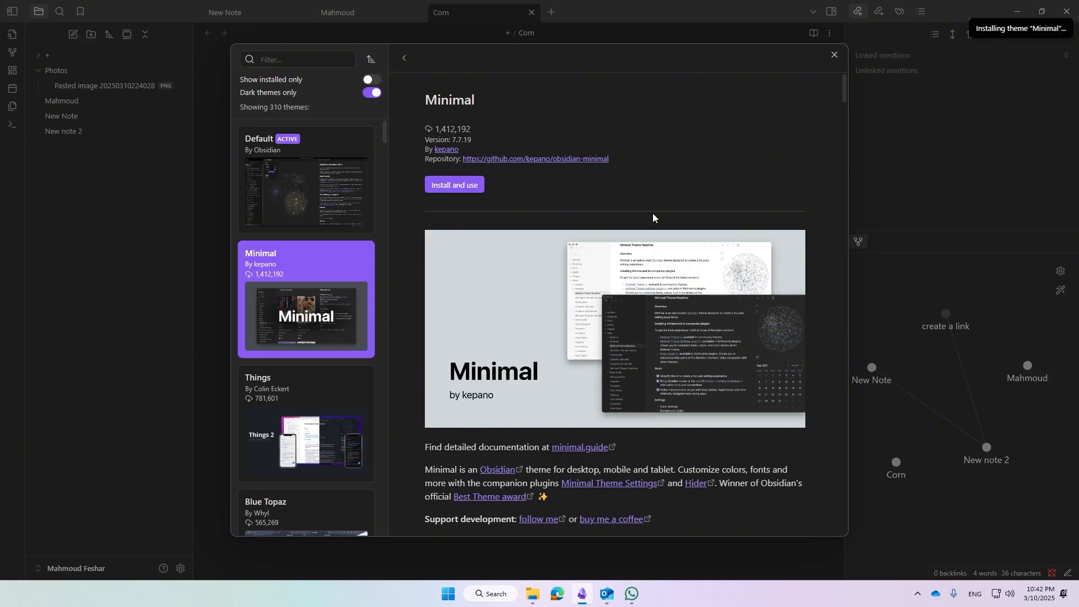
# Close Settings, view the Corn image enlarged, then reopen Settings.
pyautogui.click(833, 54)
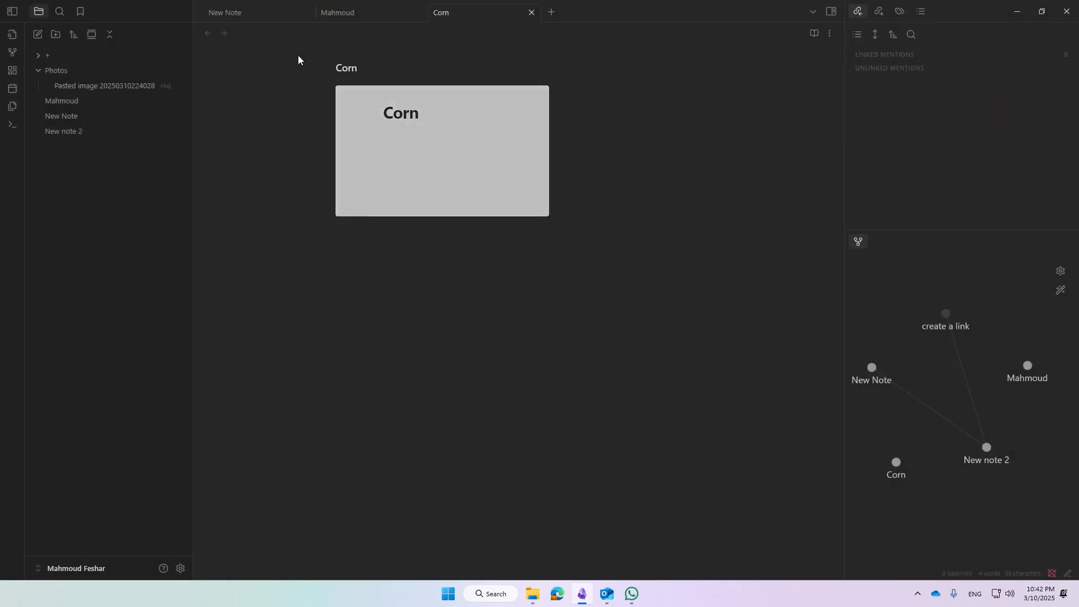
pyautogui.click(387, 153)
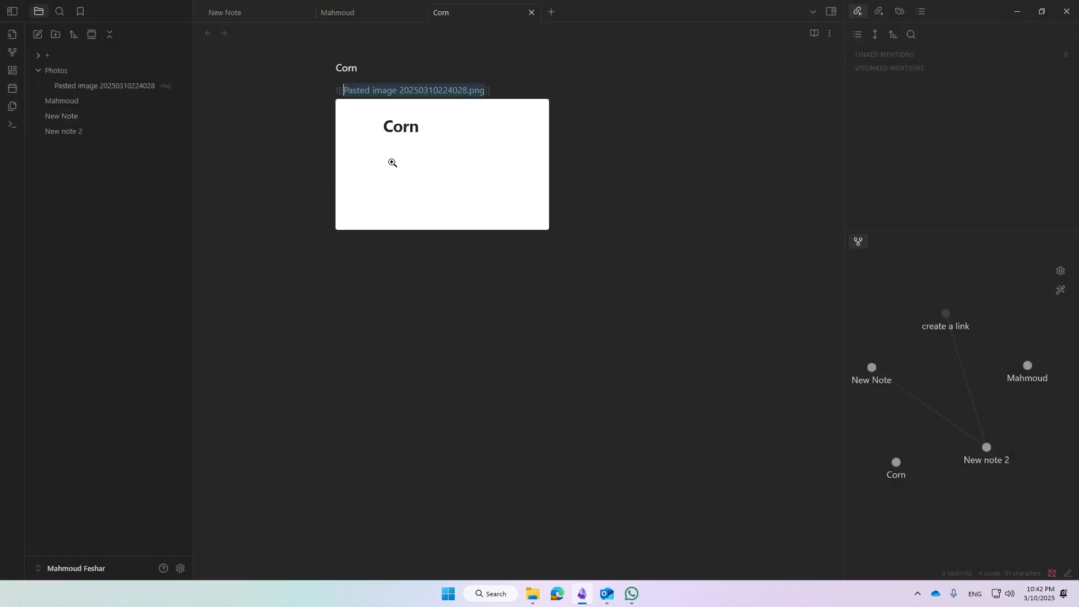
pyautogui.click(390, 160)
pyautogui.click(388, 164)
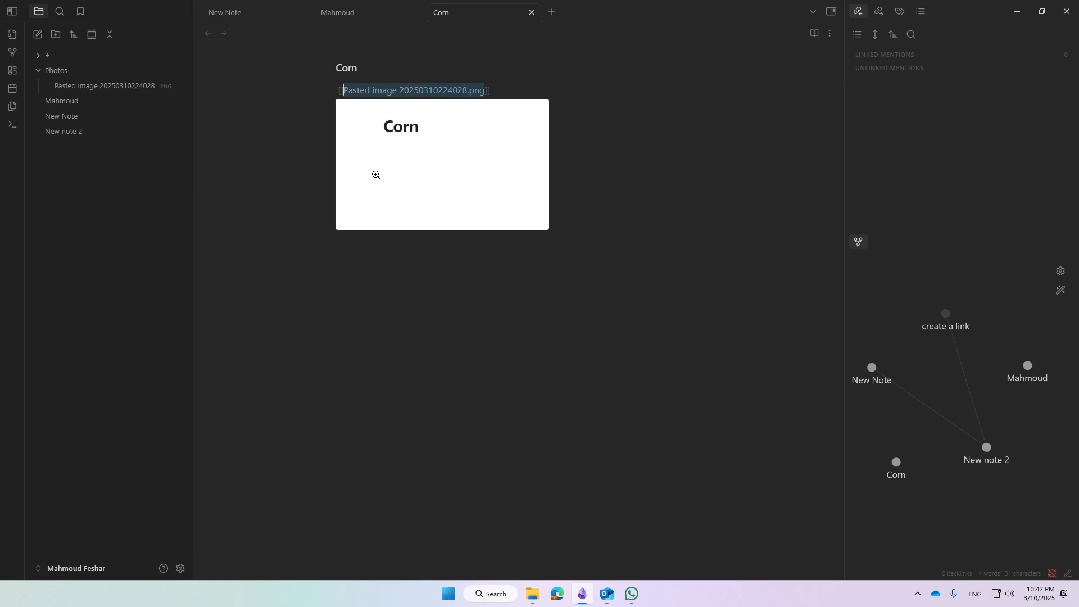
pyautogui.click(180, 568)
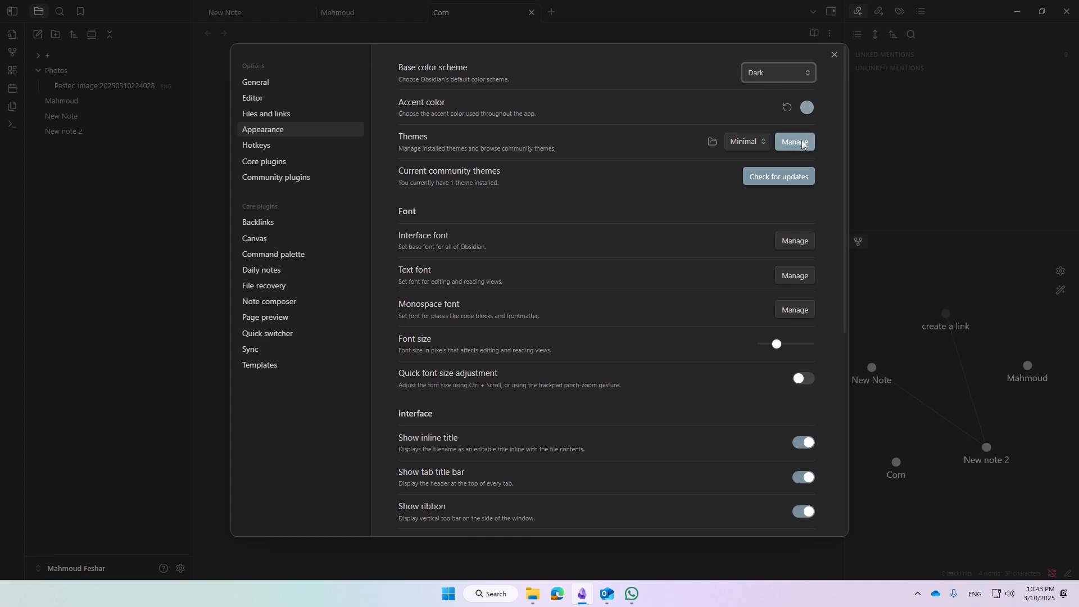
# Search the community themes for 'Pris' and install and apply the Prism theme.
pyautogui.click(795, 143)
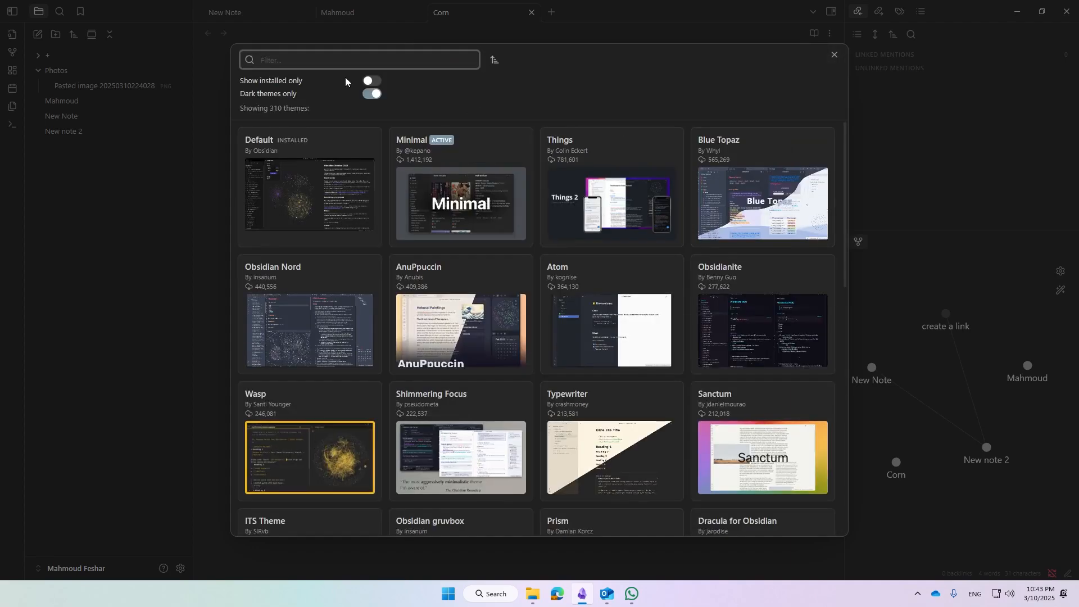
pyautogui.write('Pris')
pyautogui.click(309, 147)
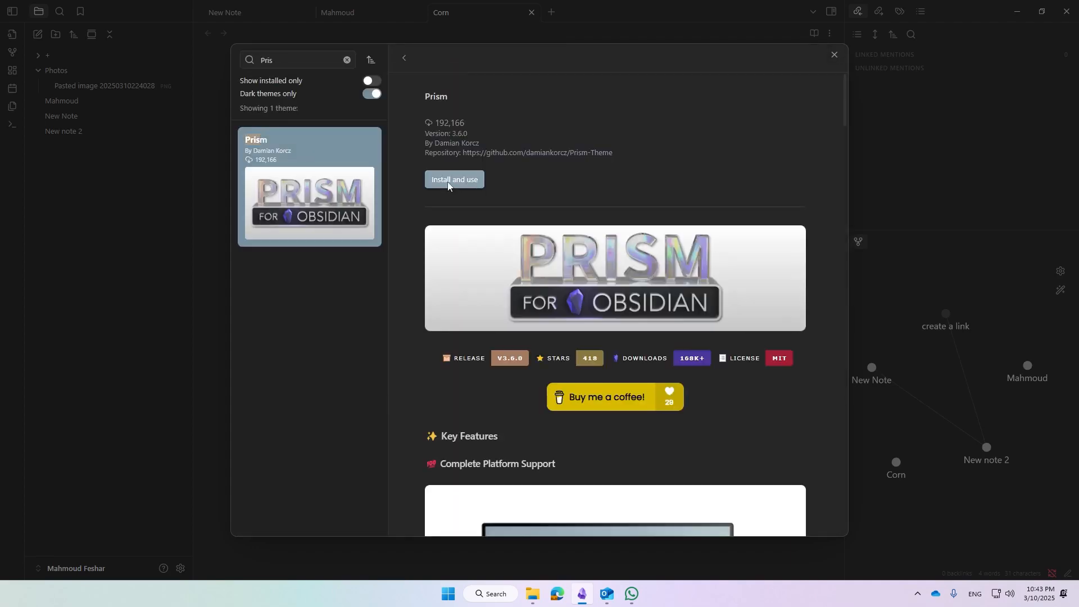
pyautogui.click(452, 180)
# Leave the theme browser, look through Editor and Files and links, then close Settings.
pyautogui.press('Escape')
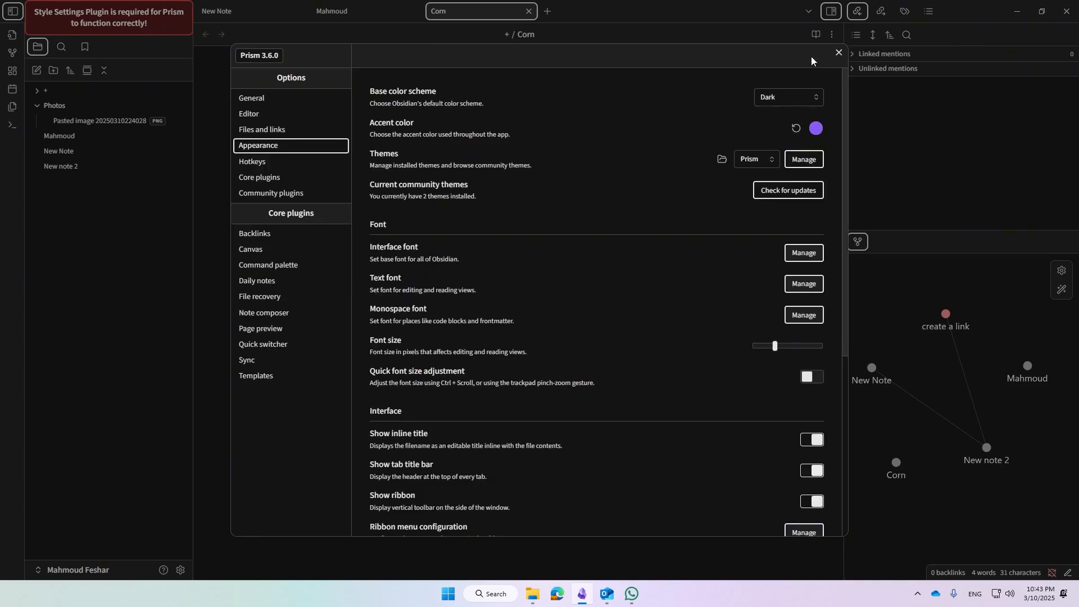
pyautogui.click(251, 114)
pyautogui.click(284, 130)
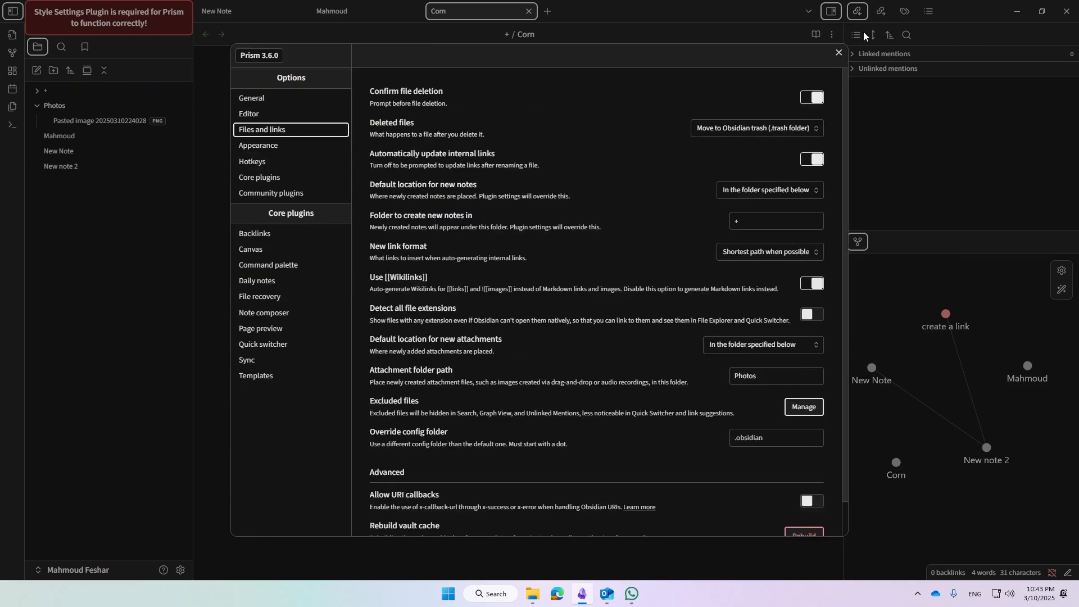
pyautogui.click(838, 52)
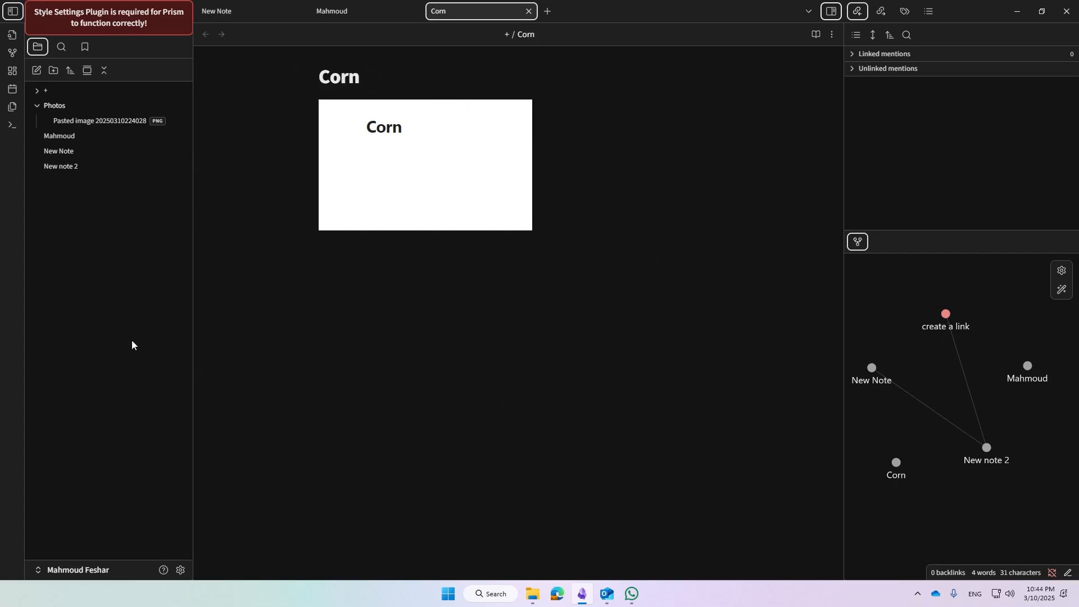
# Switch the installed theme from Prism back to Minimal, glance at Hotkeys, and close Settings.
pyautogui.click(179, 570)
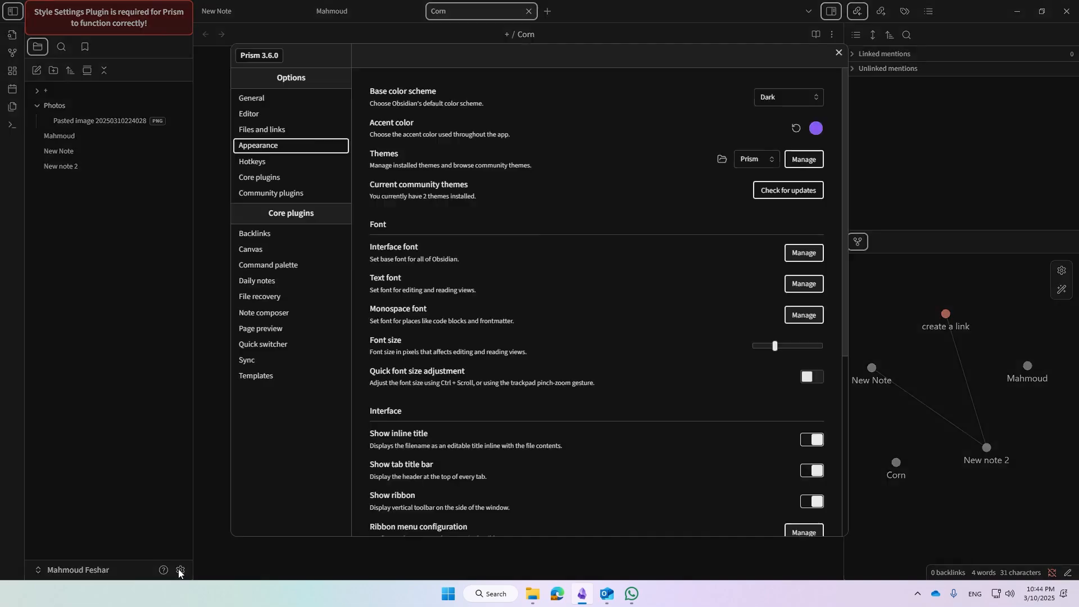
pyautogui.scroll(-2, 437, 182)
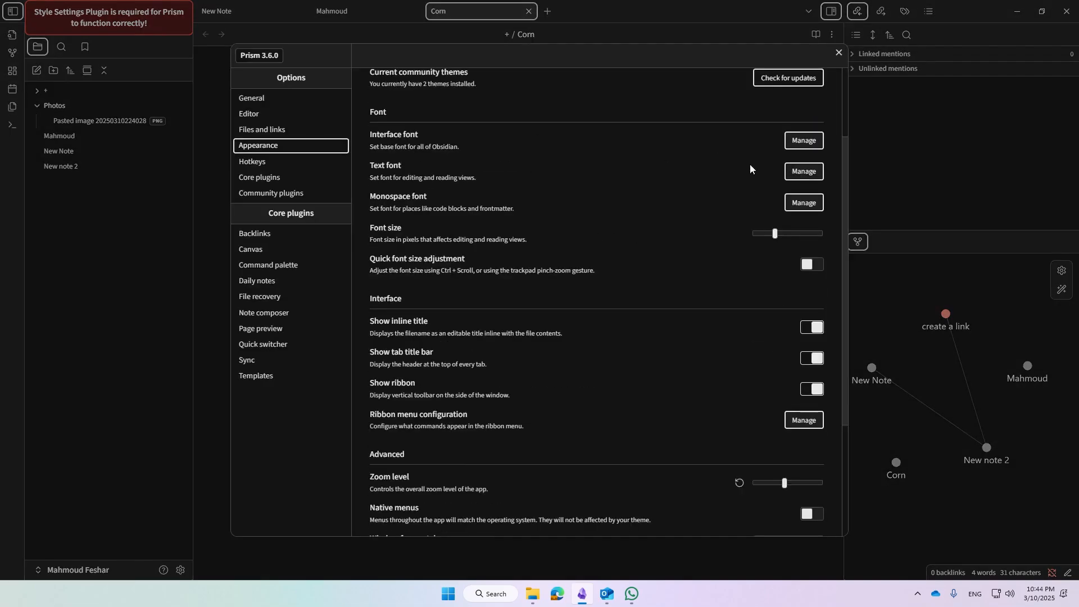
pyautogui.scroll(2, 416, 220)
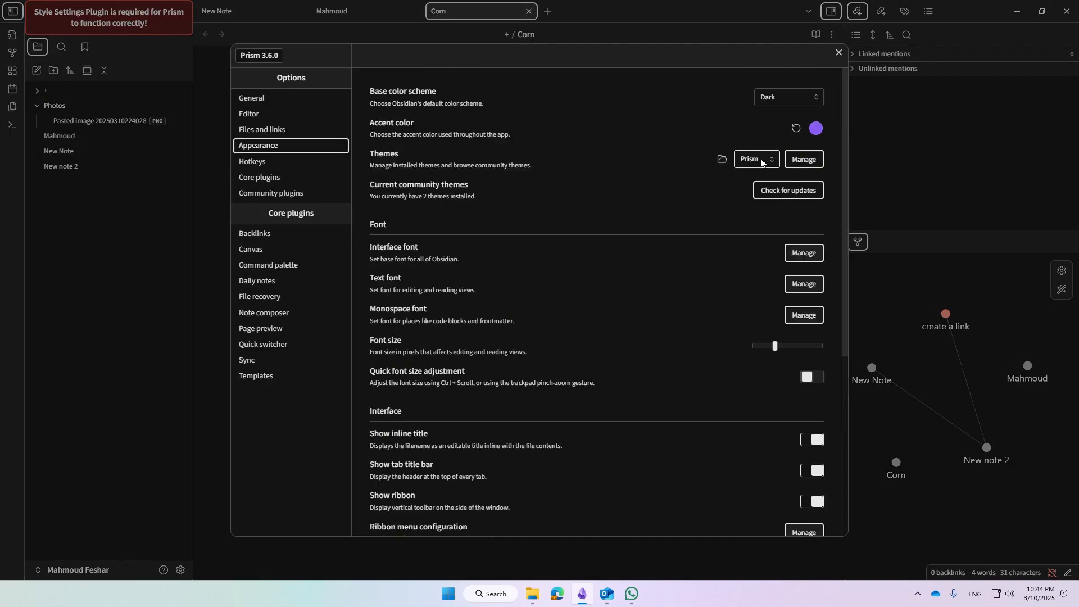
pyautogui.click(755, 160)
pyautogui.click(753, 190)
pyautogui.scroll(-6, 539, 284)
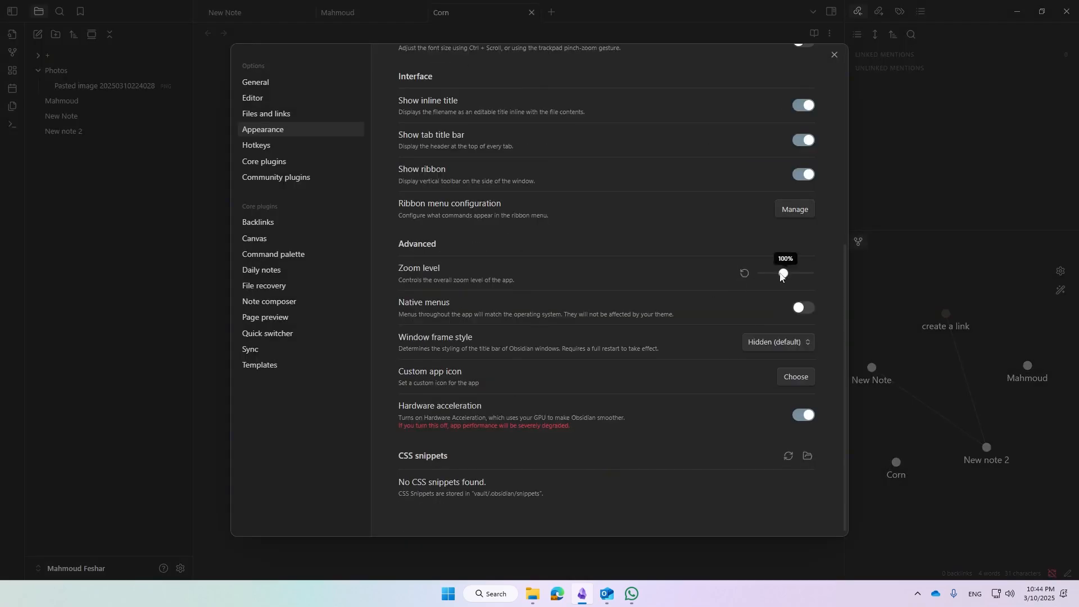
pyautogui.scroll(6, 514, 393)
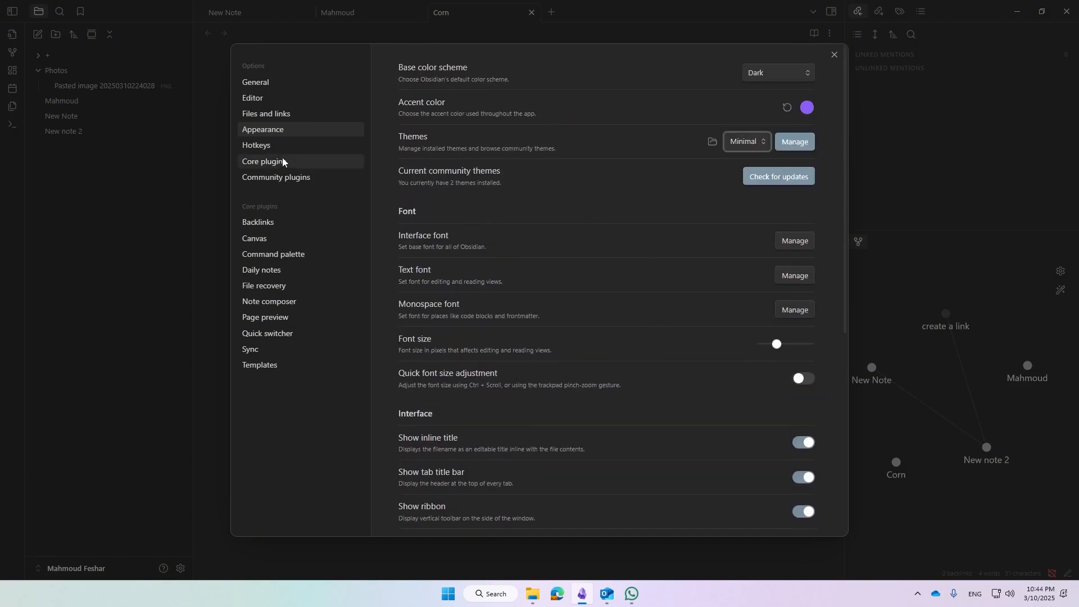
pyautogui.click(298, 146)
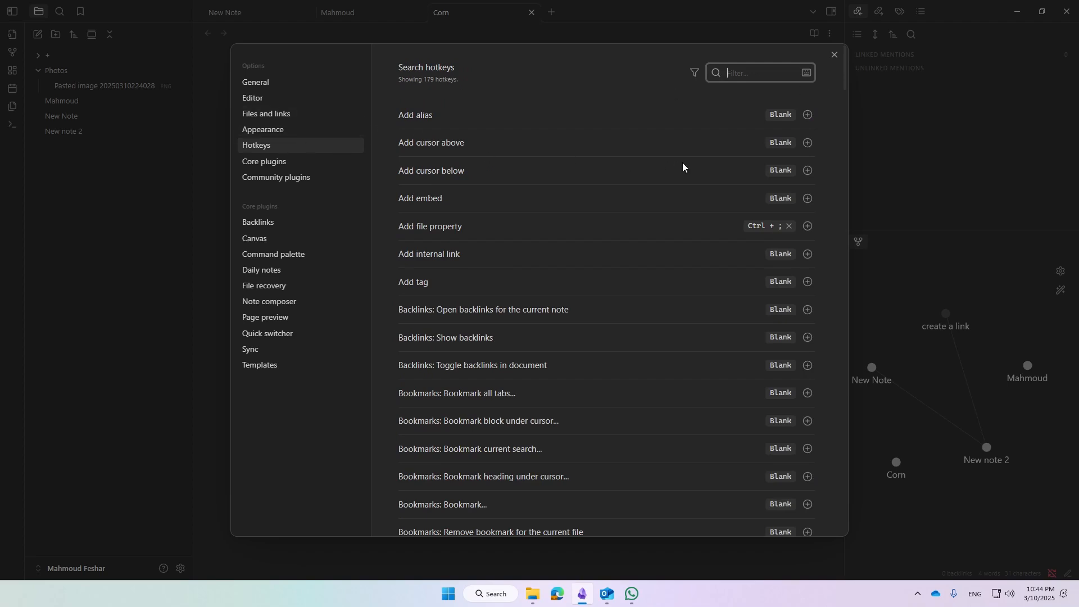
pyautogui.click(834, 56)
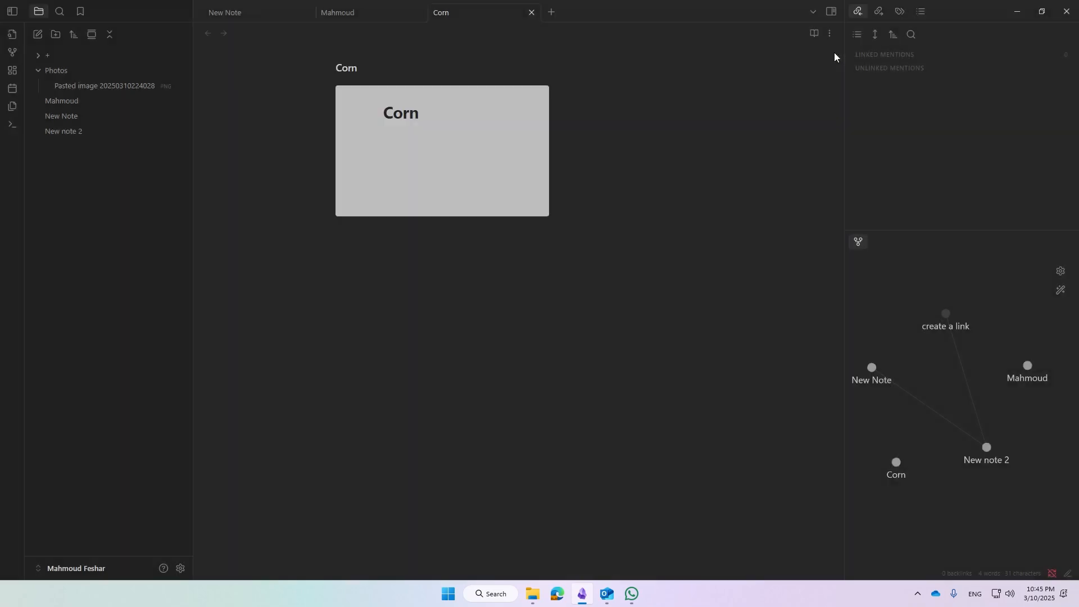
# Browse the command palette down to Navigate forward, then dismiss it.
pyautogui.hotkey('ctrl', 'p')
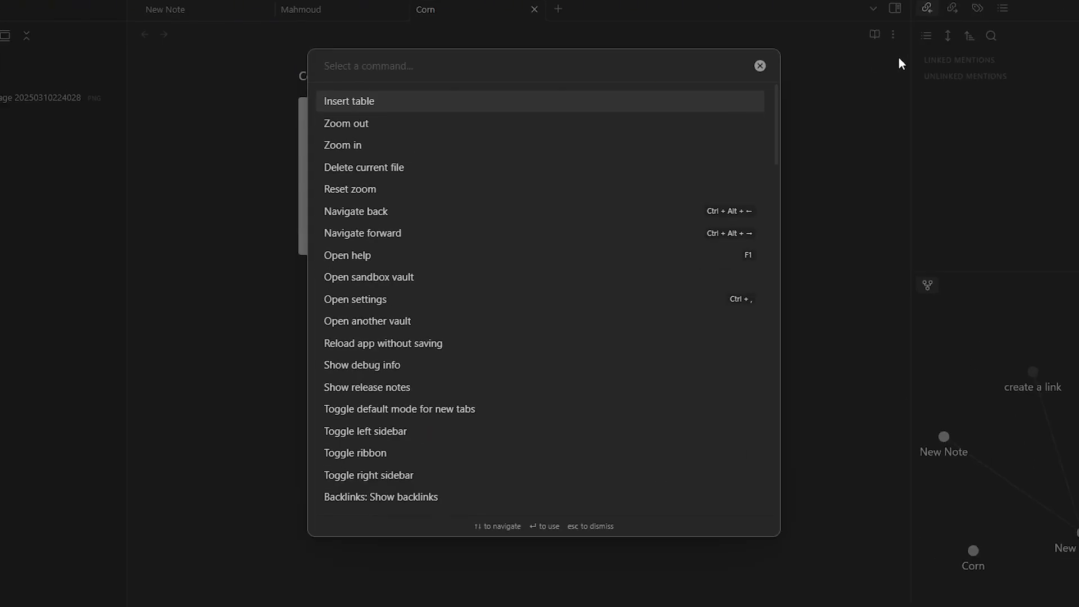
pyautogui.press('Down')
pyautogui.press('Down')
pyautogui.press('Down')
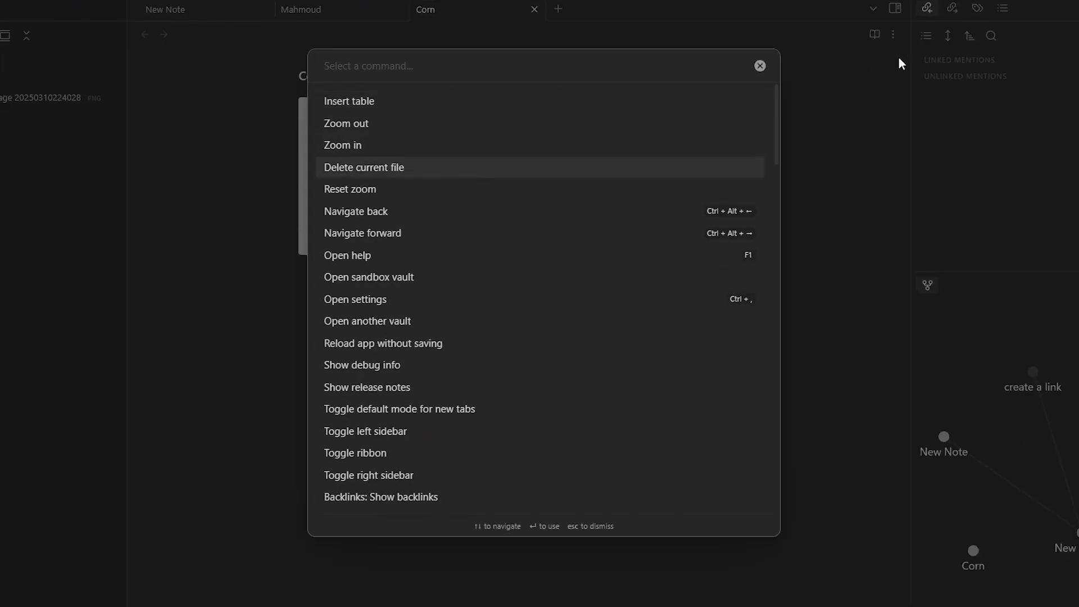
pyautogui.press('Down')
pyautogui.press('Down')
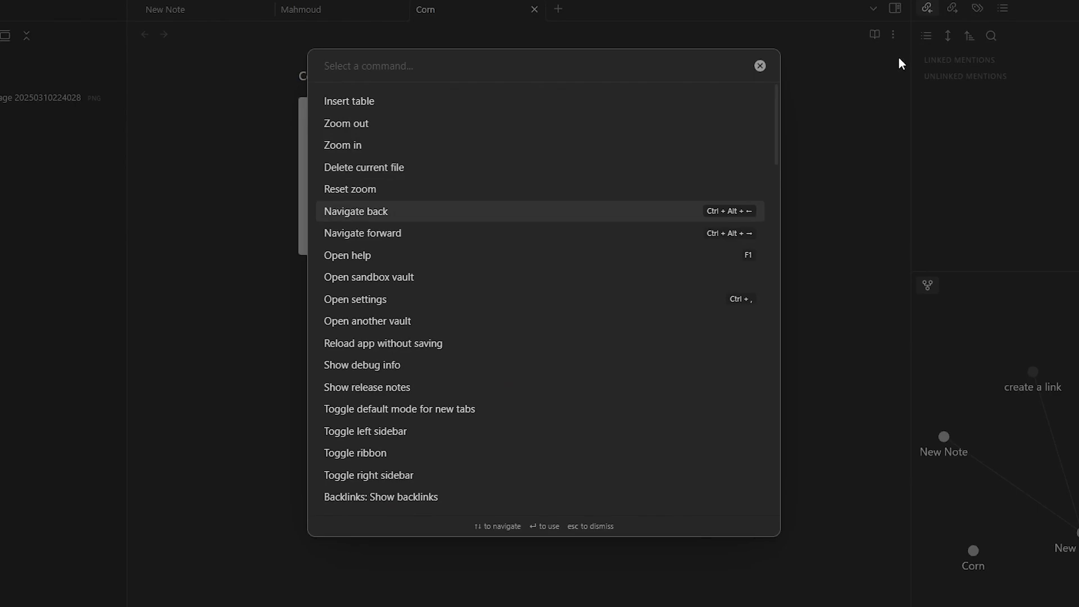
pyautogui.press('Down')
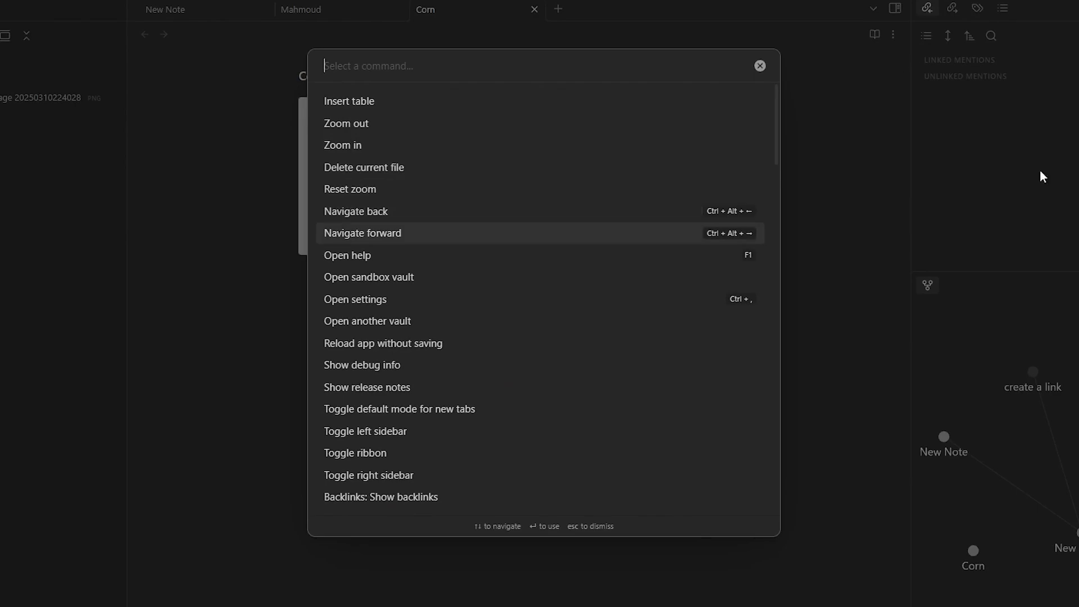
pyautogui.scroll(-5, 631, 322)
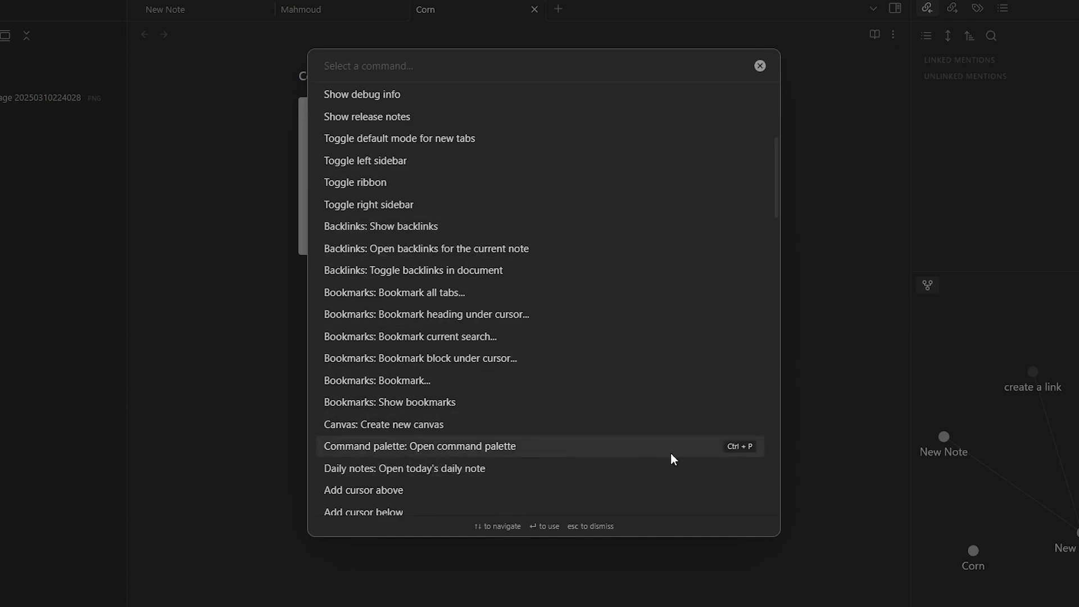
pyautogui.scroll(-6, 633, 354)
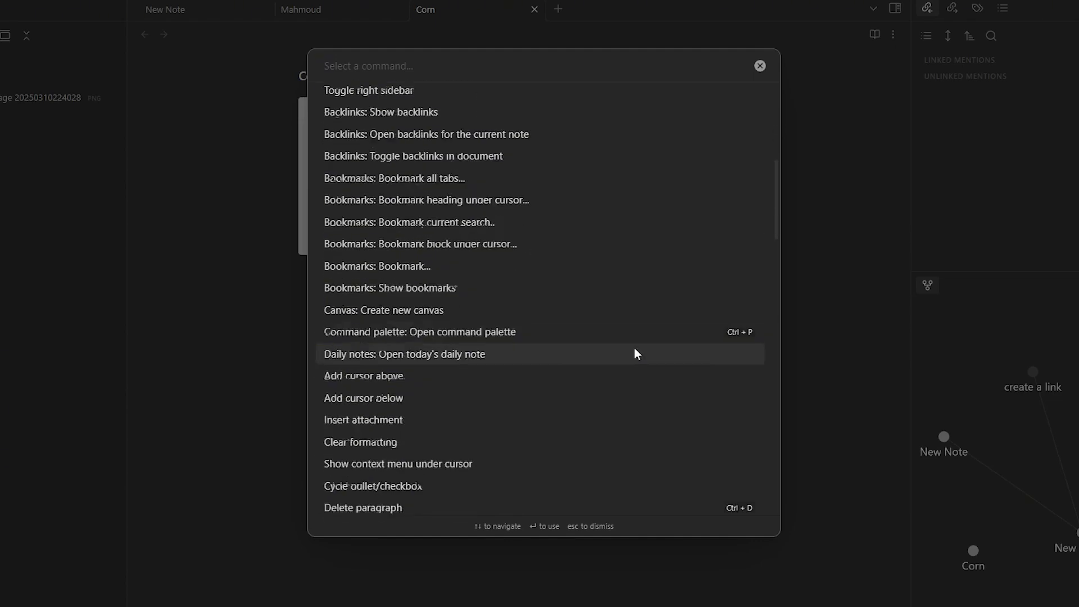
pyautogui.click(204, 176)
# Reveal the image's embed link, delete it, and restore it with undo.
pyautogui.click(469, 171)
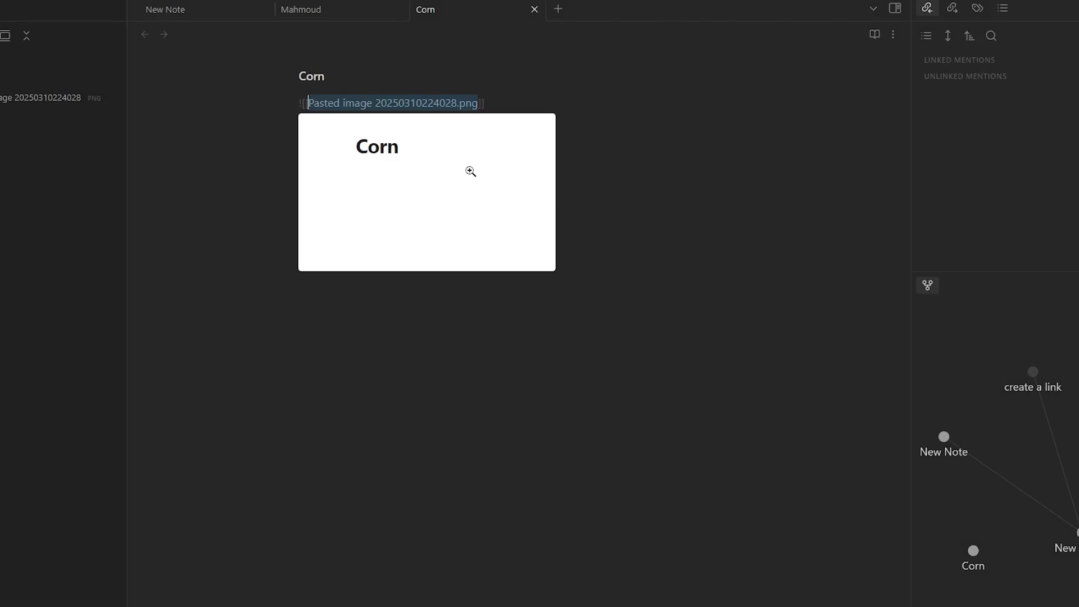
pyautogui.press('BackSpace')
pyautogui.hotkey('ctrl', 'z')
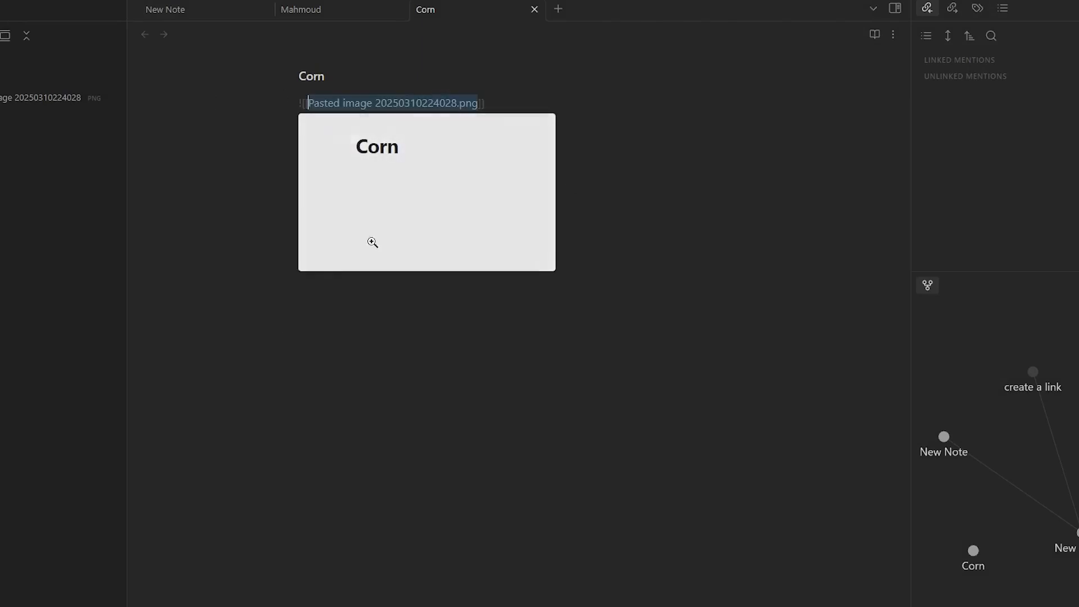
# Find the image file name in the Corn note, then reopen the command palette.
pyautogui.click(439, 308)
pyautogui.hotkey('ctrl', 'f')
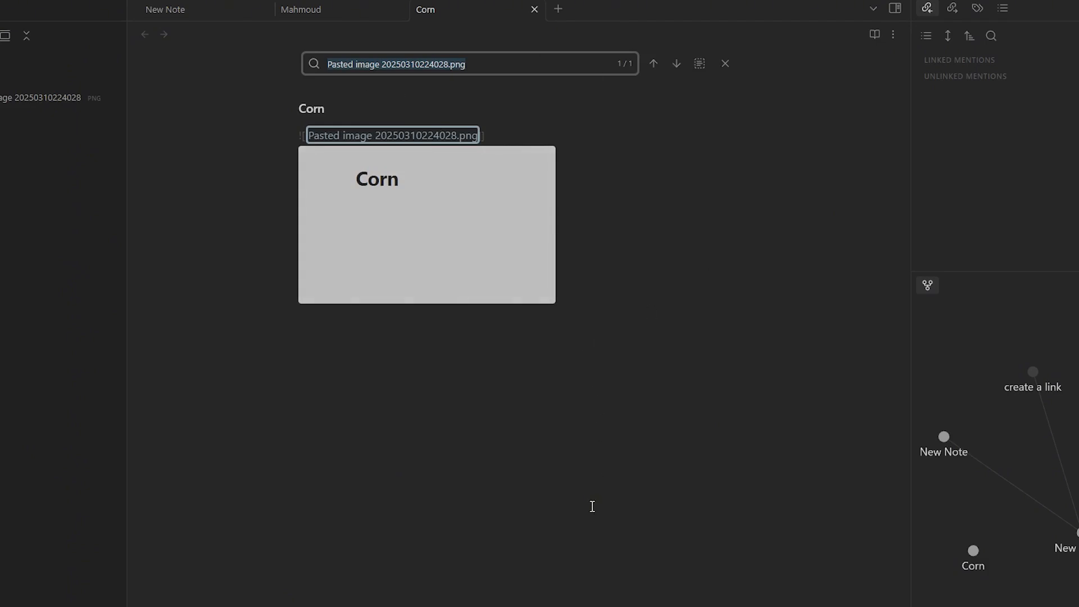
pyautogui.click(587, 474)
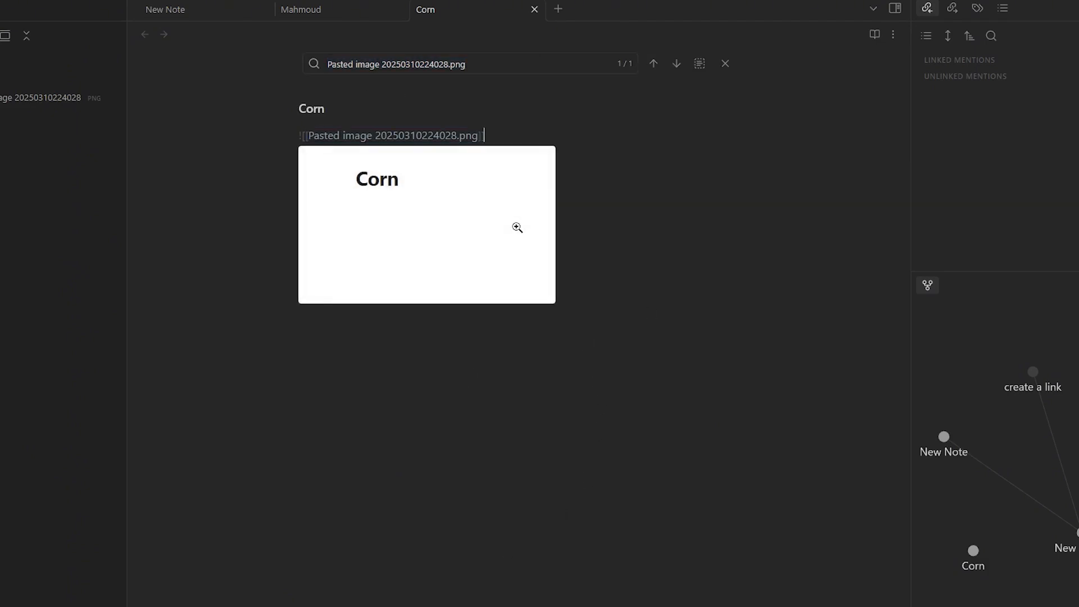
pyautogui.hotkey('ctrl', 'p')
pyautogui.scroll(-5, 551, 276)
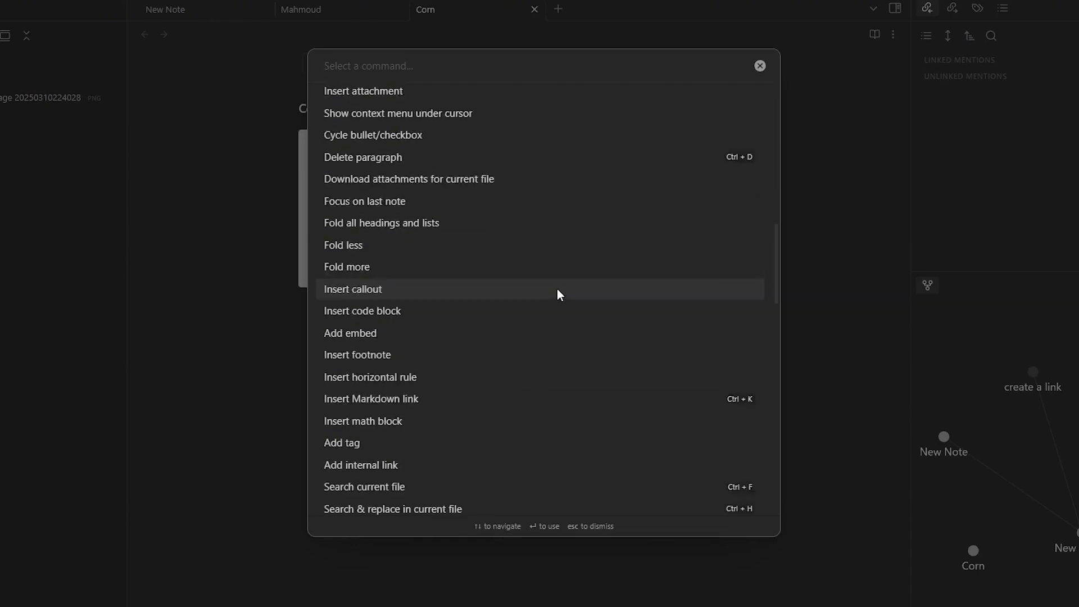
# Scroll further through the command palette list.
pyautogui.scroll(-20, 557, 289)
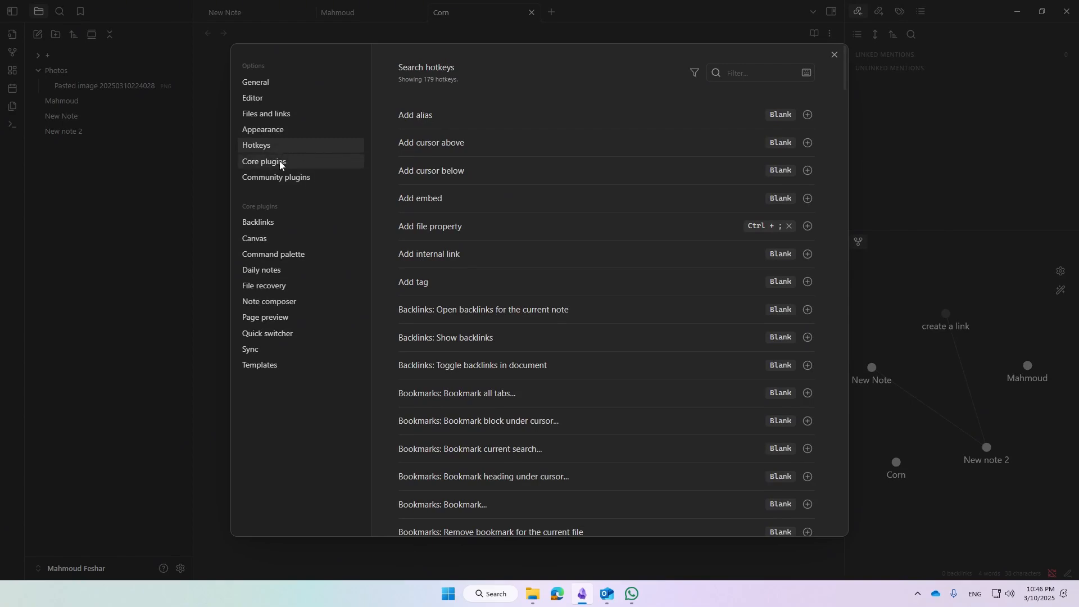
# In Core plugins, toggle Canvas off and back on, then turn Daily notes off.
pyautogui.click(295, 162)
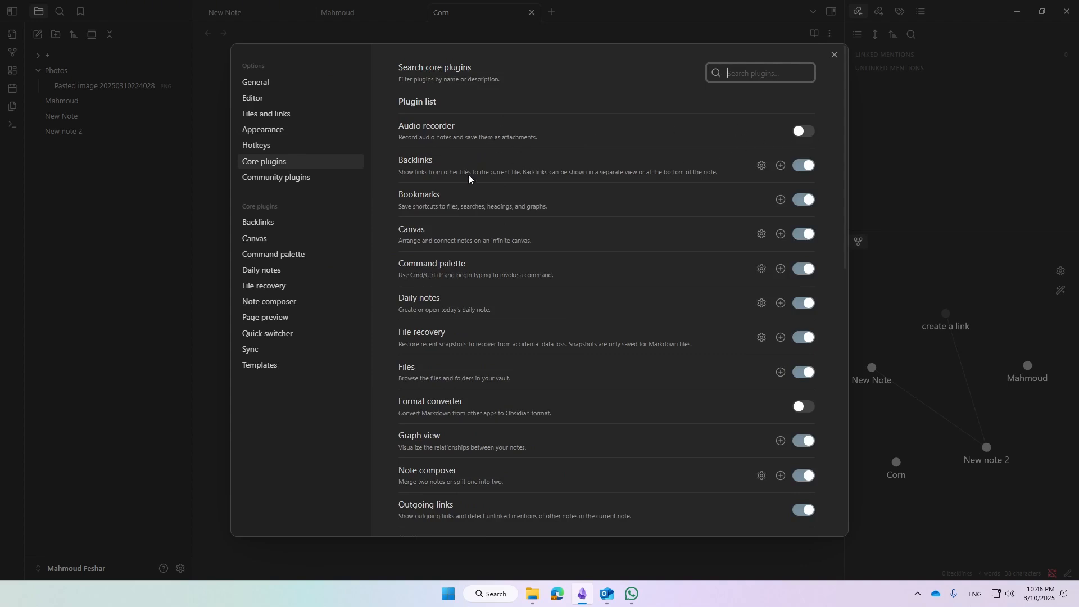
pyautogui.click(807, 235)
pyautogui.click(804, 234)
pyautogui.click(805, 304)
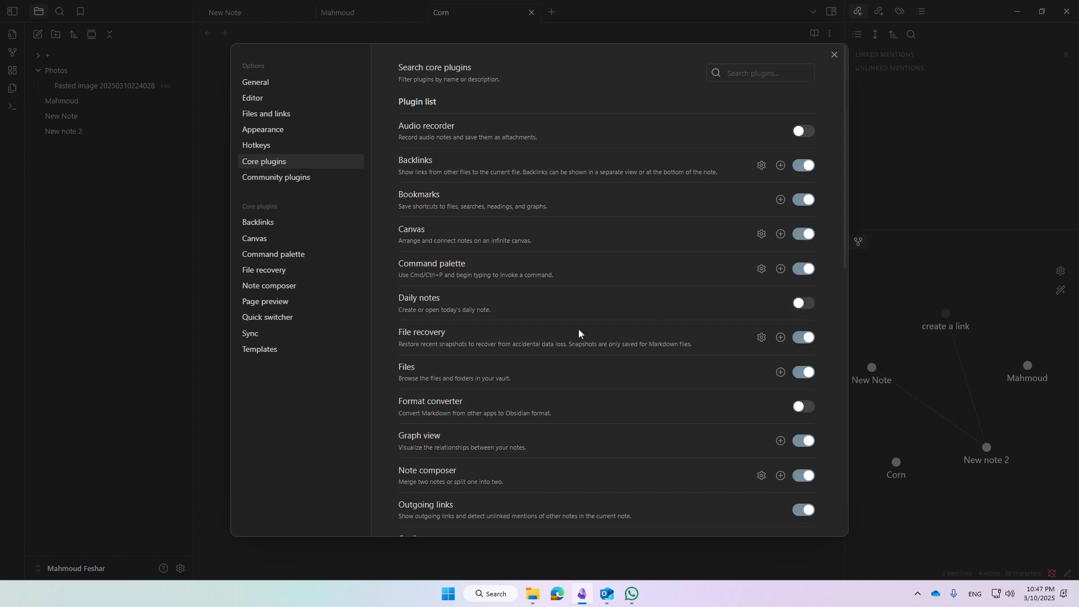
pyautogui.scroll(-1, 467, 295)
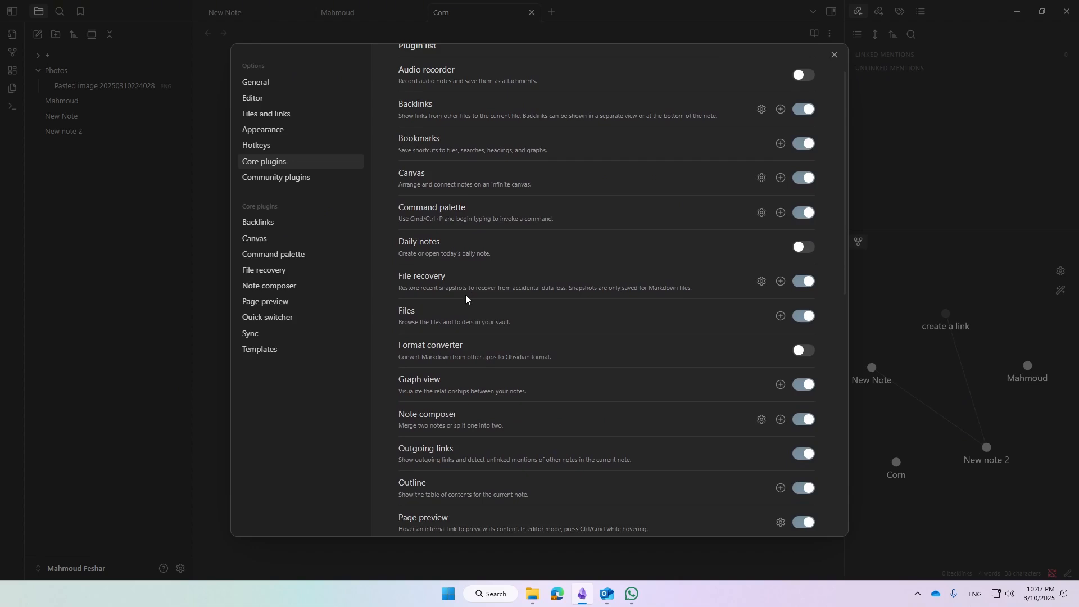
pyautogui.scroll(-1, 465, 294)
# Toggle Graph view off and back on, then go to the Community plugins page.
pyautogui.click(806, 328)
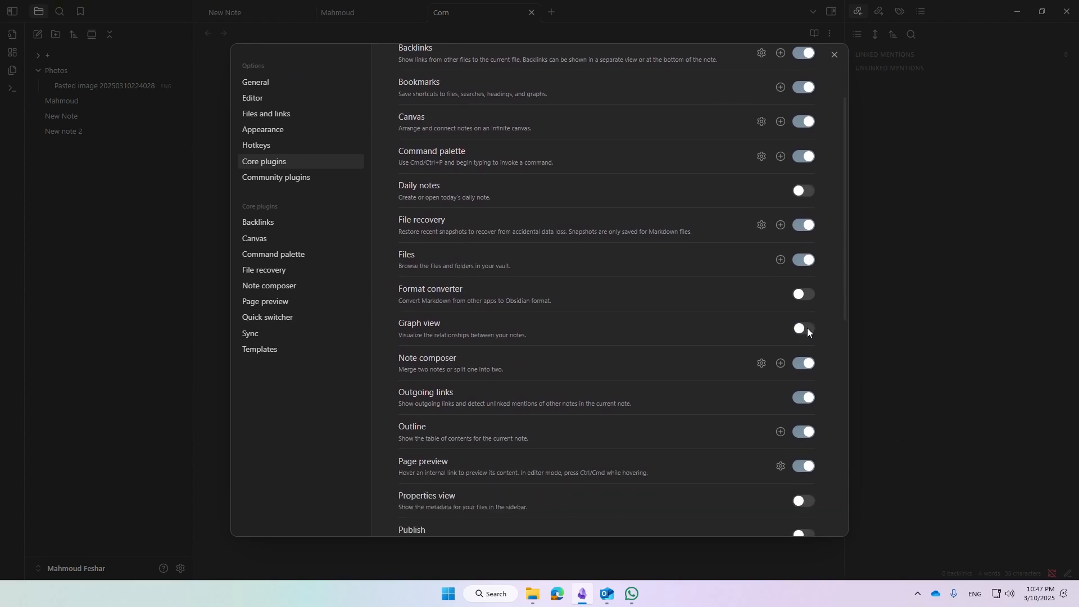
pyautogui.click(807, 328)
pyautogui.scroll(-3, 527, 356)
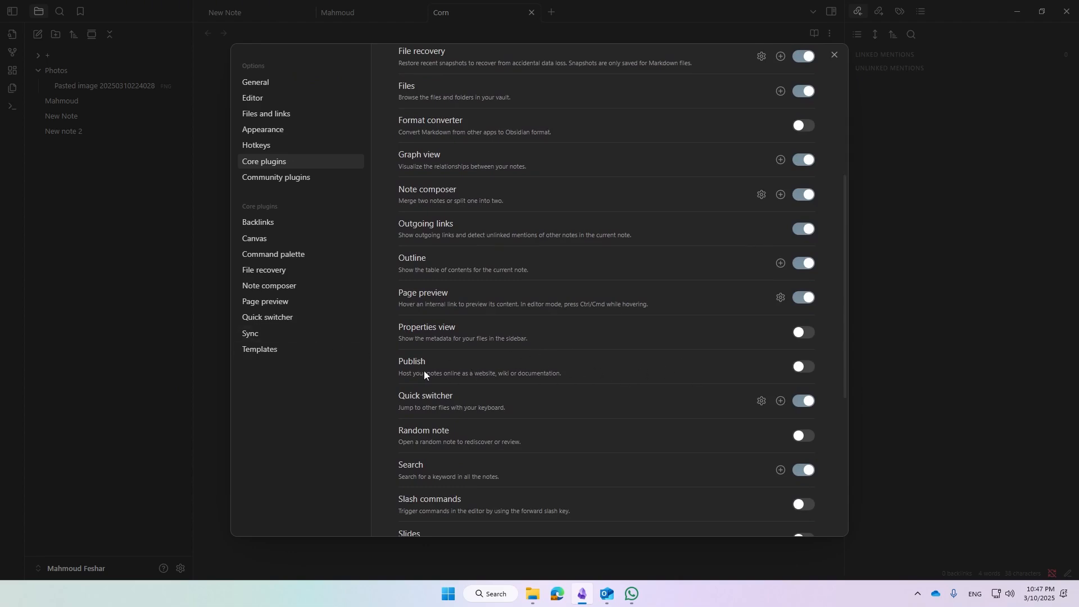
pyautogui.scroll(-3, 513, 402)
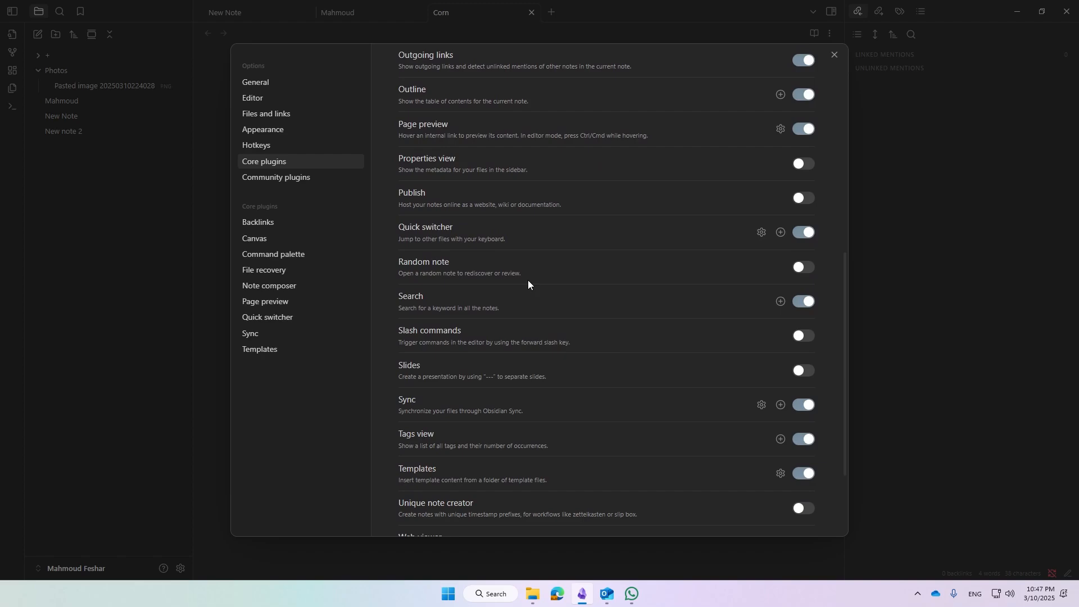
pyautogui.scroll(8, 527, 280)
pyautogui.scroll(-4, 520, 248)
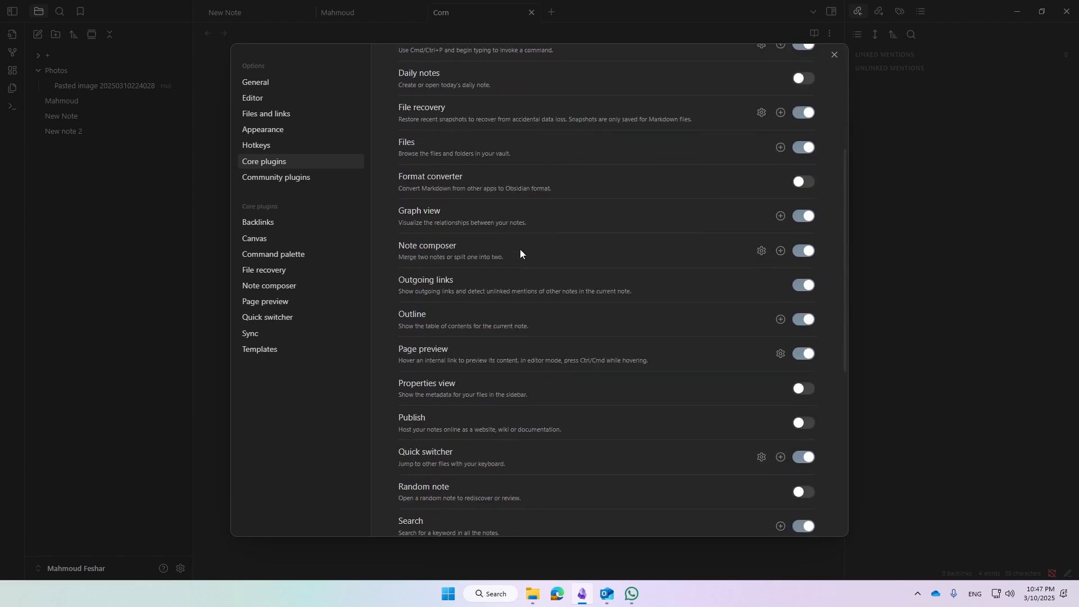
pyautogui.scroll(-3, 520, 248)
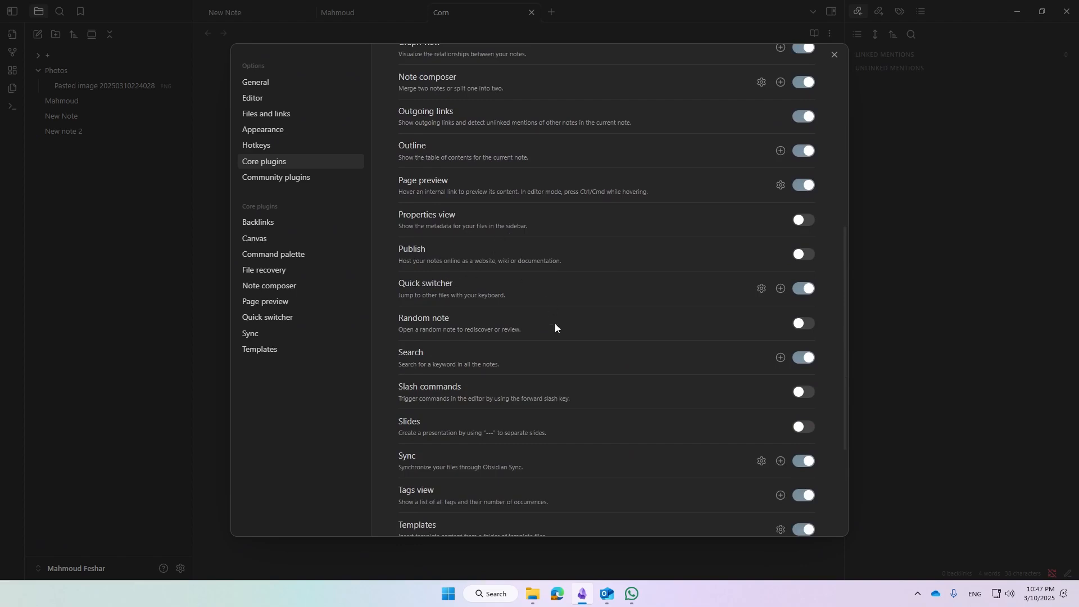
pyautogui.scroll(-1, 517, 323)
pyautogui.scroll(2, 397, 192)
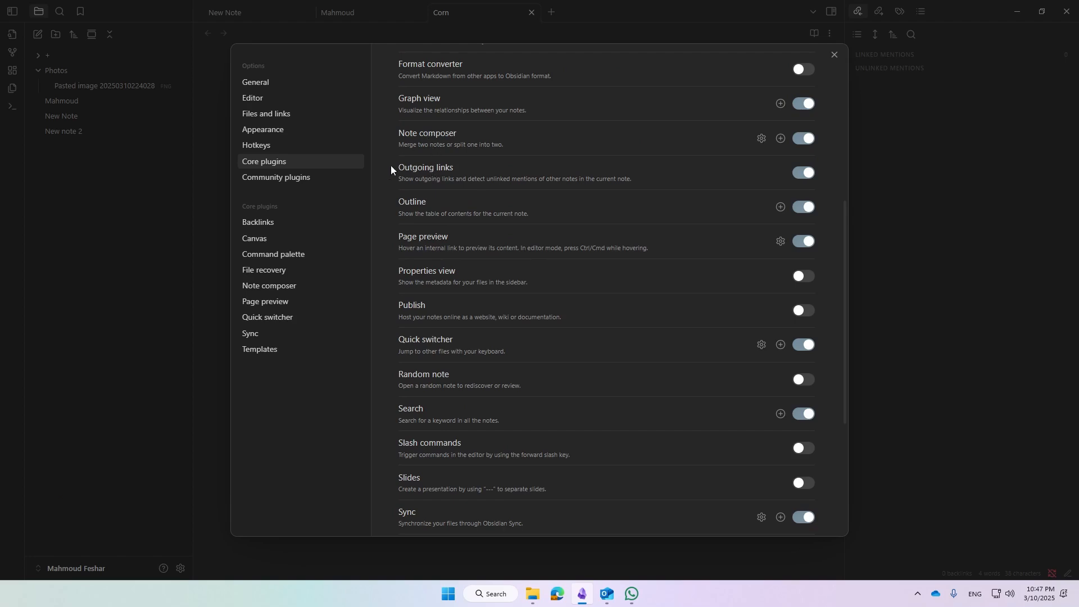
pyautogui.click(302, 179)
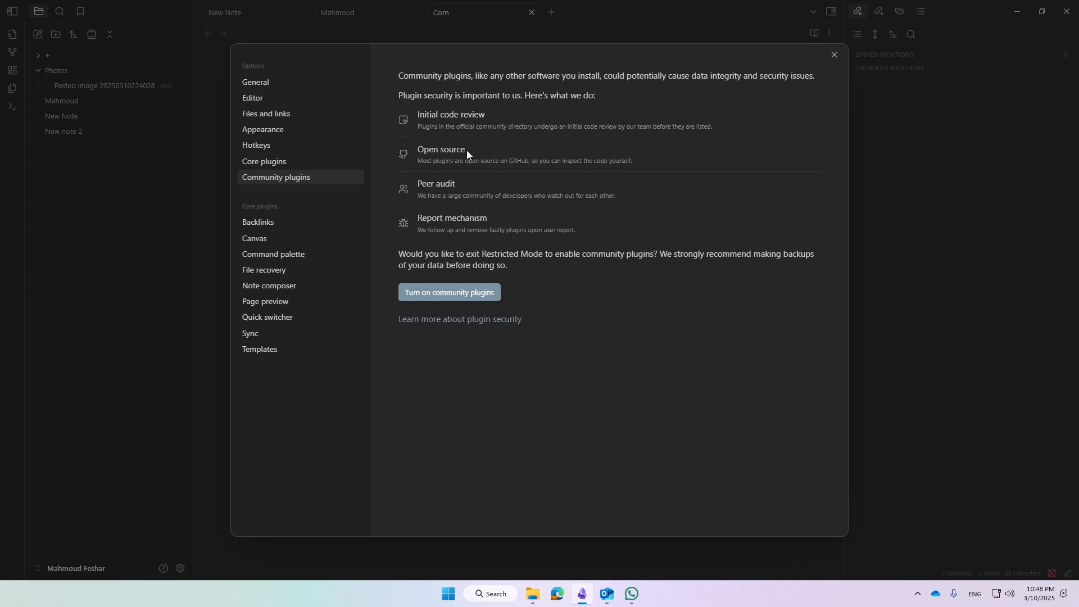
# Close the Settings window to return to the vault's note.
pyautogui.click(833, 55)
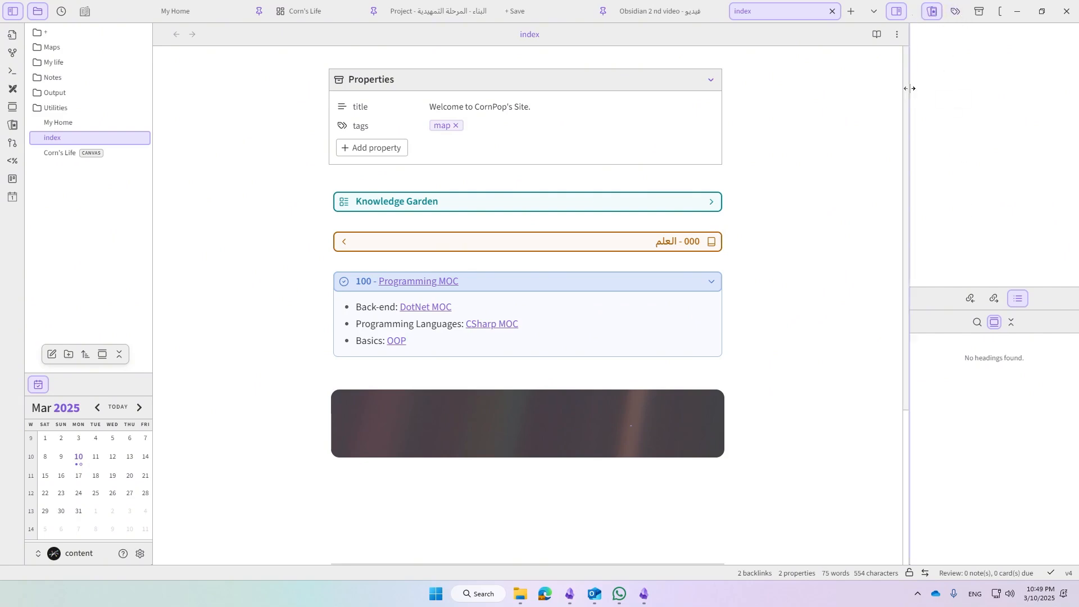
# Widen the right sidebar, view Tags, All properties, Git and the local graph, then show Backlinks.
pyautogui.moveTo(909, 89); pyautogui.dragTo(717, 94)
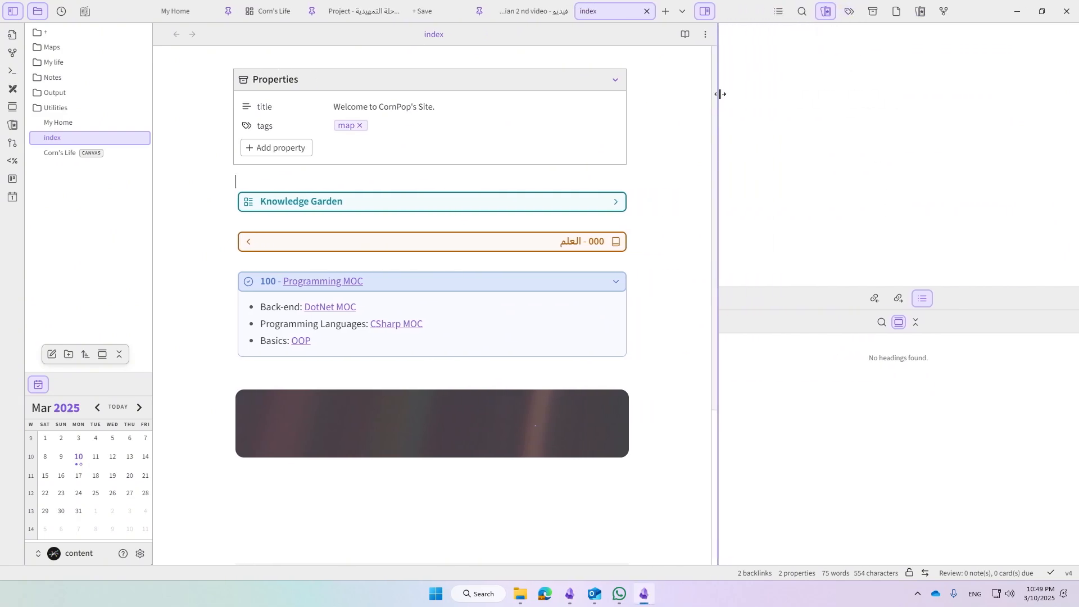
pyautogui.click(853, 16)
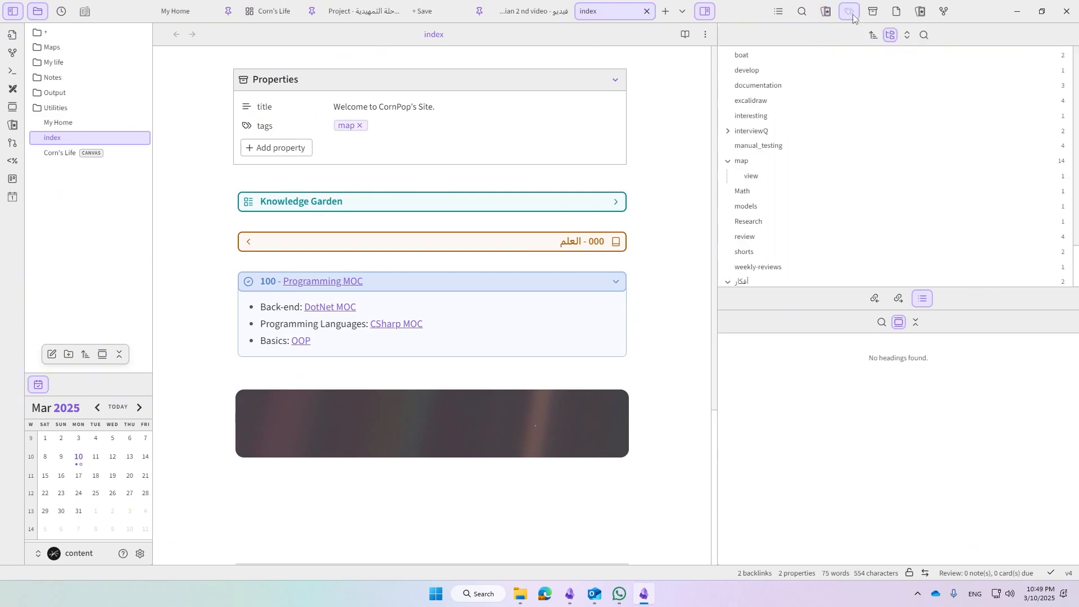
pyautogui.click(873, 12)
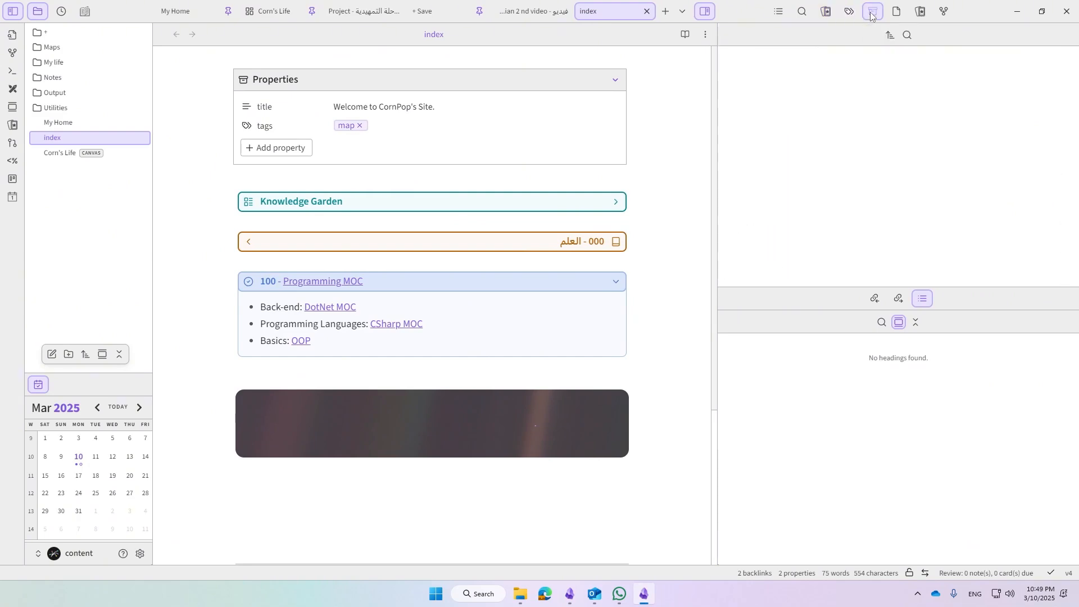
pyautogui.click(900, 12)
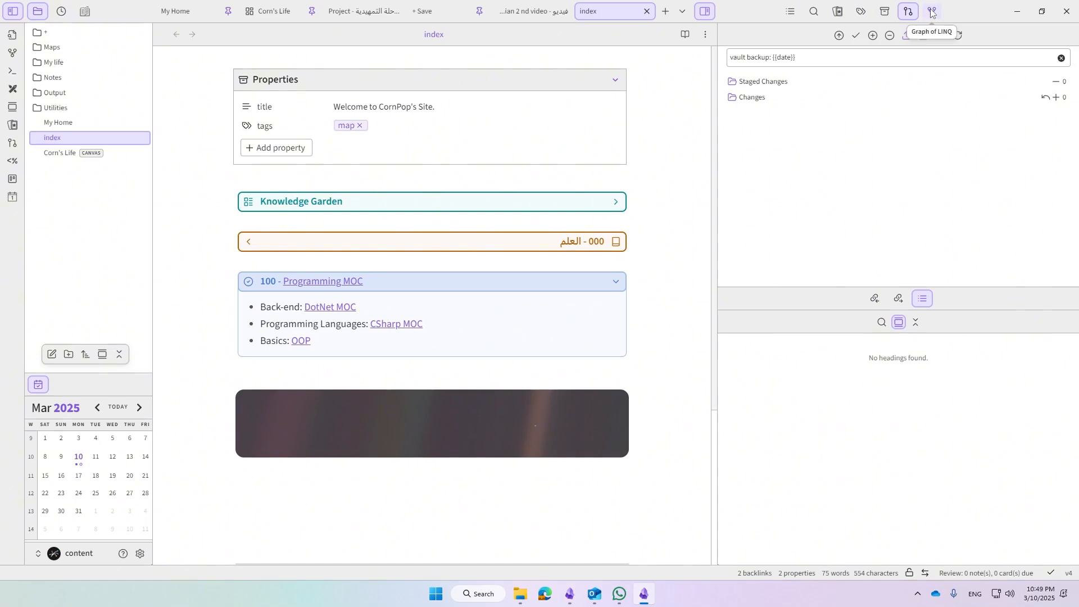
pyautogui.click(931, 12)
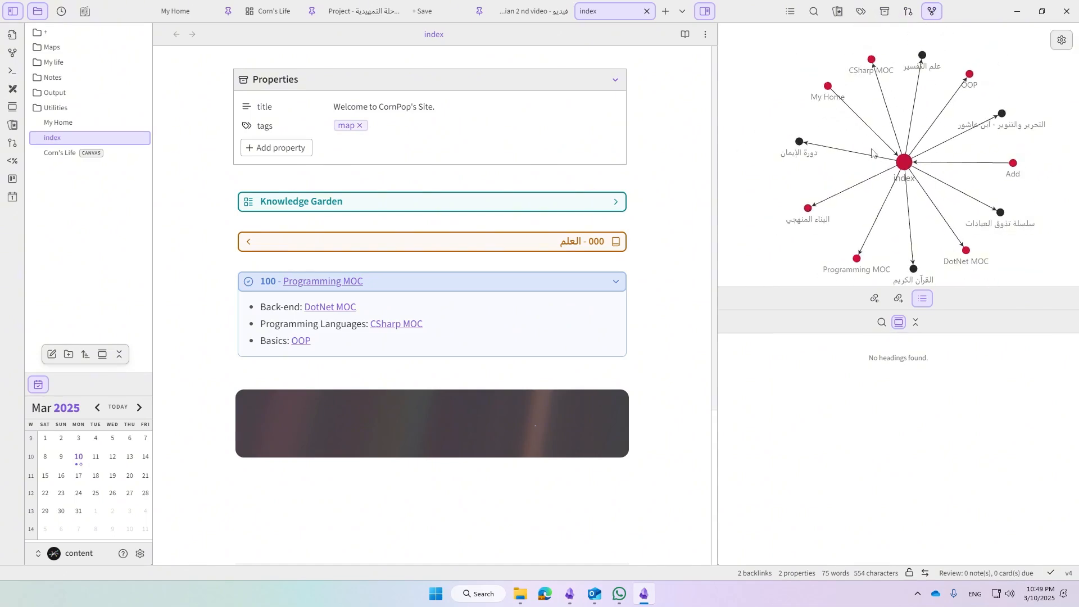
pyautogui.moveTo(716, 112); pyautogui.dragTo(778, 185)
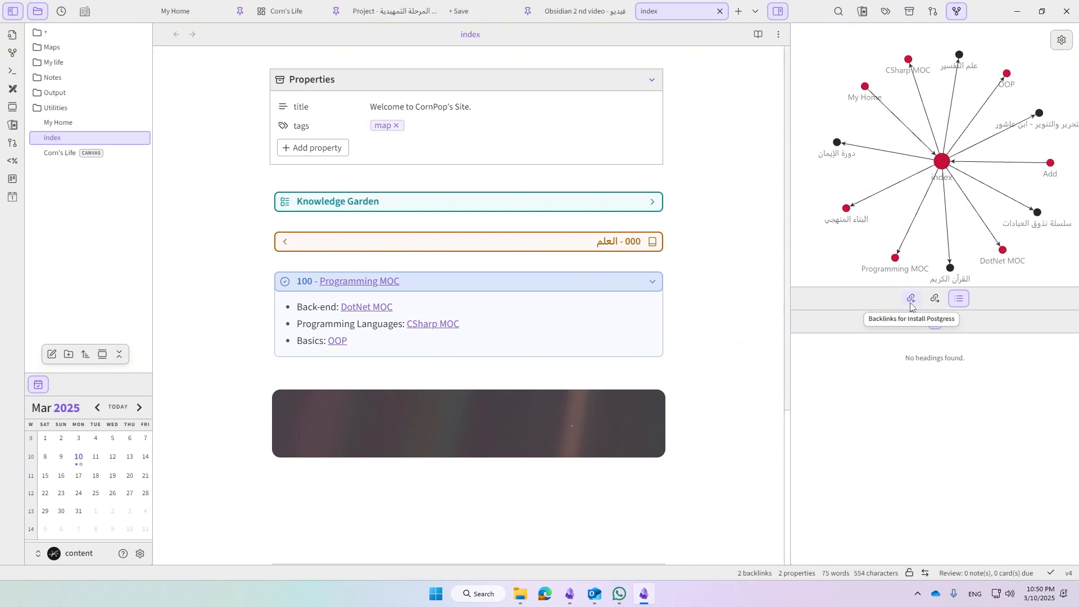
pyautogui.click(911, 304)
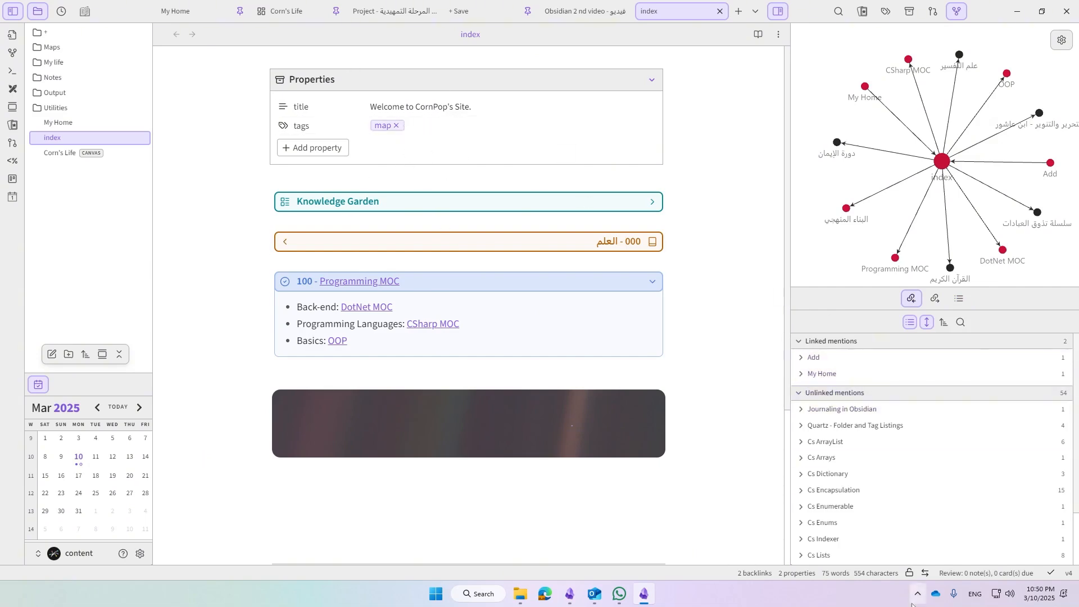
# Collapse unlinked mentions, expand the 12 outgoing links, then switch the lower pane to Outline.
pyautogui.scroll(-2, 839, 504)
pyautogui.scroll(2, 838, 478)
pyautogui.click(835, 393)
pyautogui.click(932, 300)
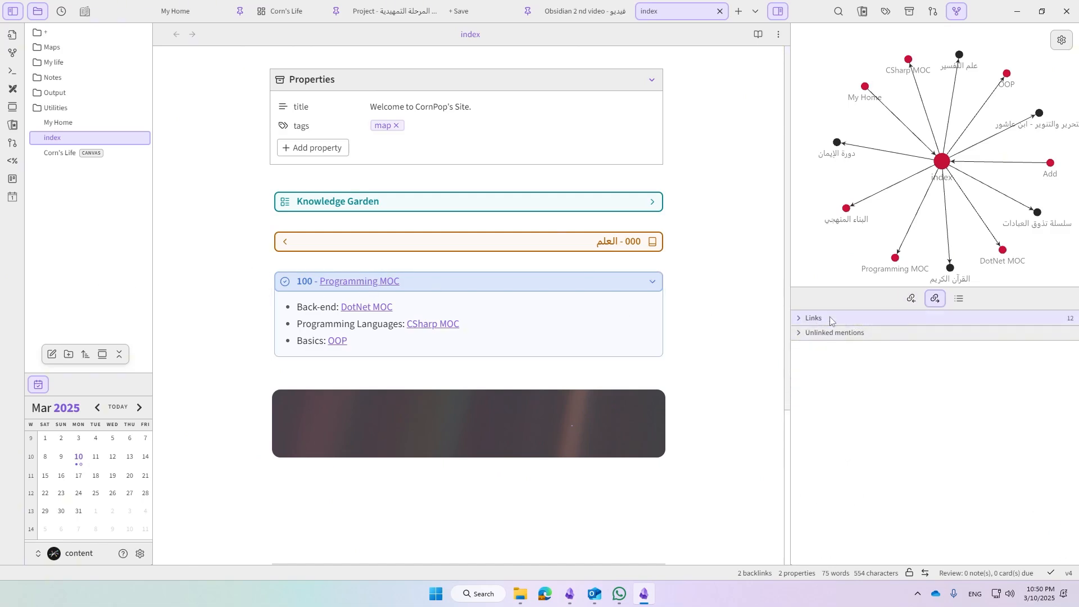
pyautogui.click(811, 317)
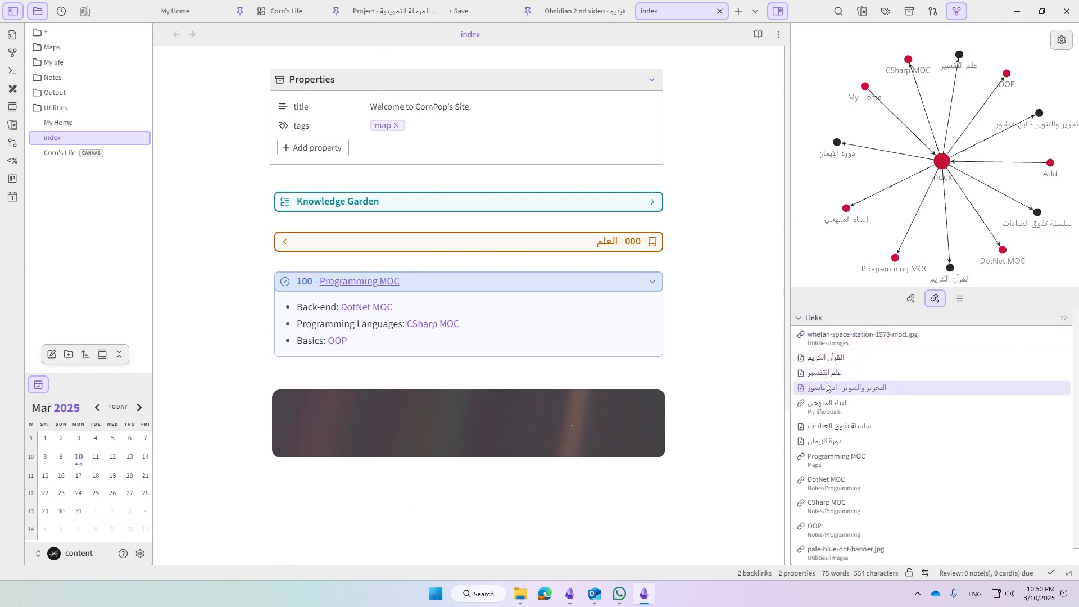
pyautogui.scroll(-1, 842, 368)
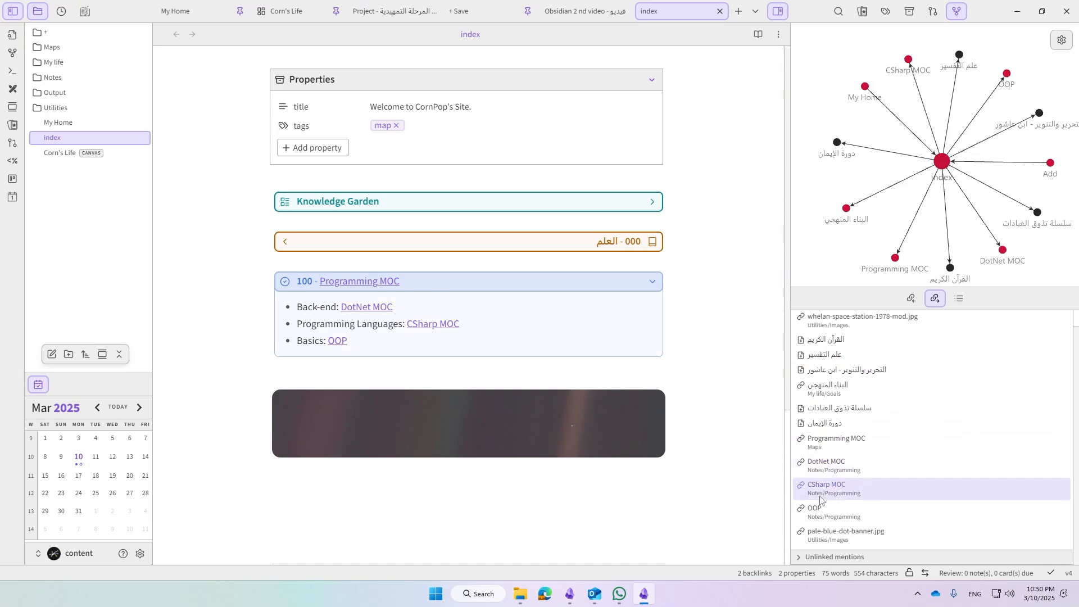
pyautogui.click(962, 299)
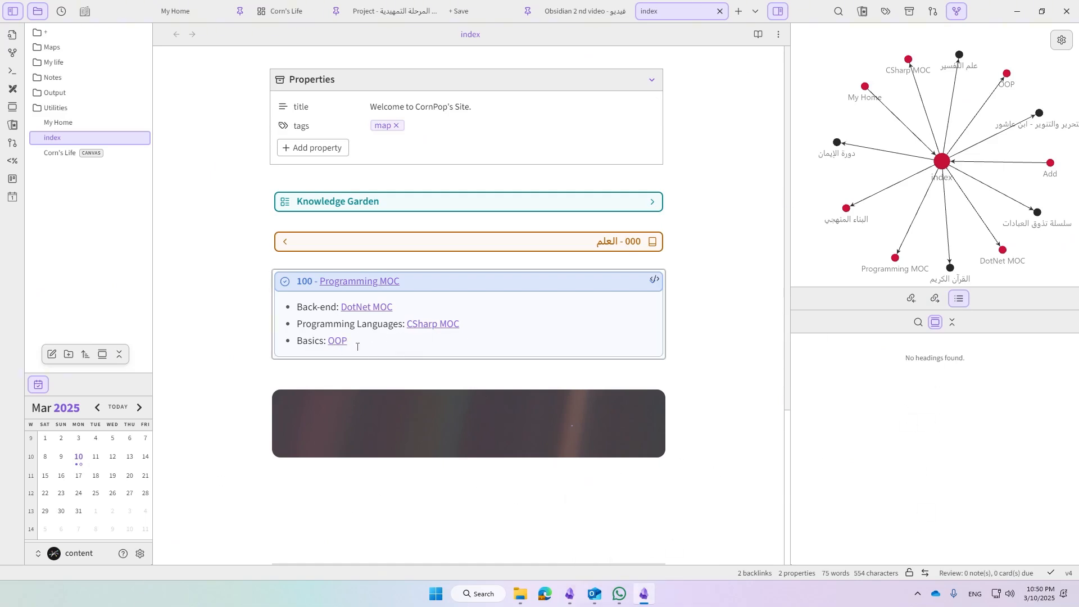
# Open the LINQ note from DotNet MOC, jump to its LINQ Operations heading, then bring up the Corn note window.
pyautogui.click(369, 310)
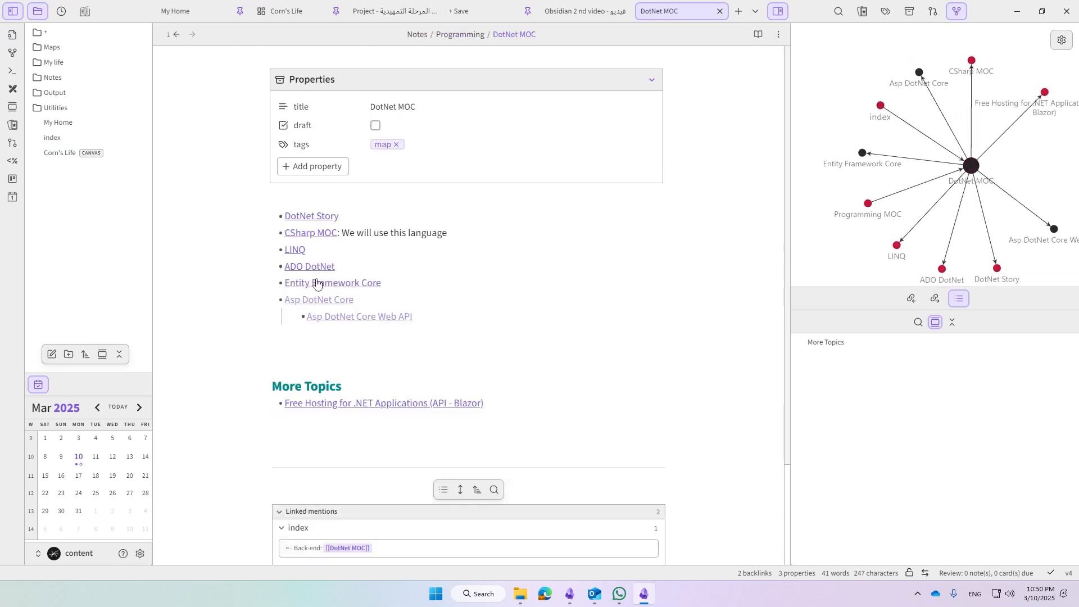
pyautogui.hotkey('alt', 'Return')
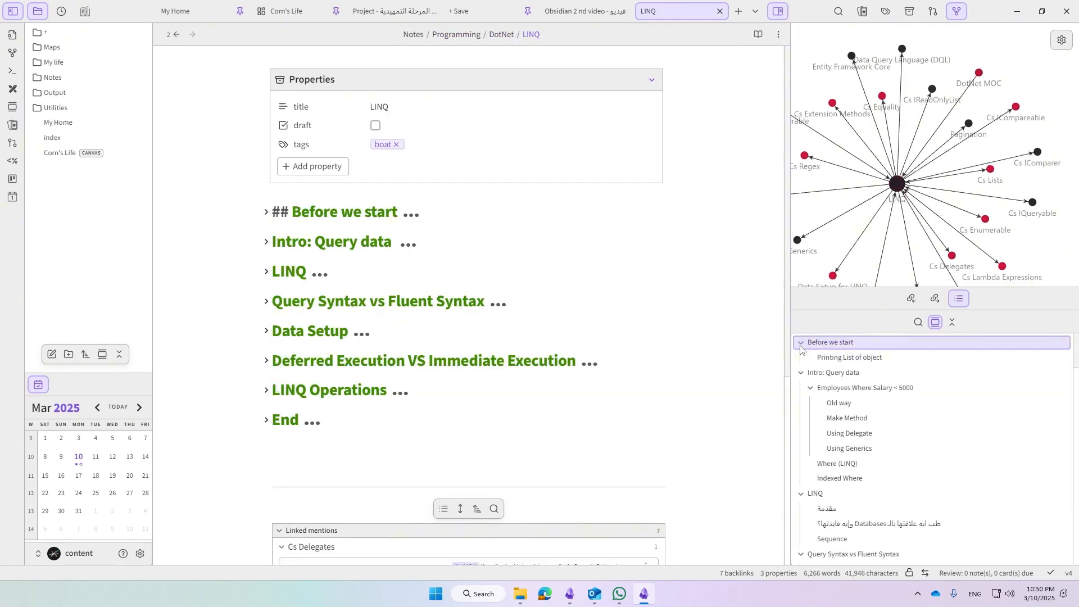
pyautogui.click(952, 322)
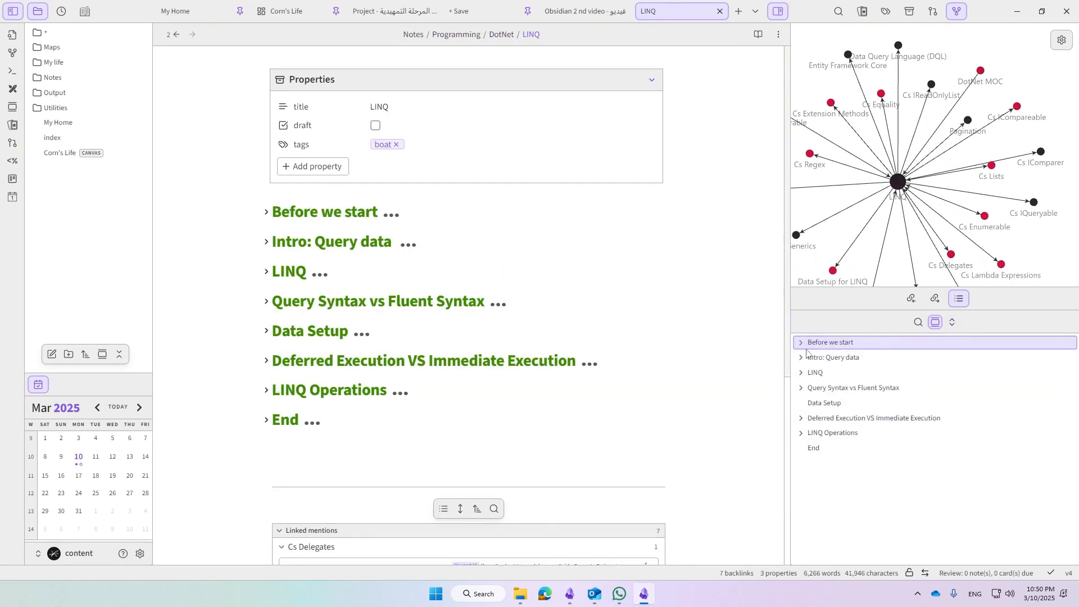
pyautogui.click(801, 432)
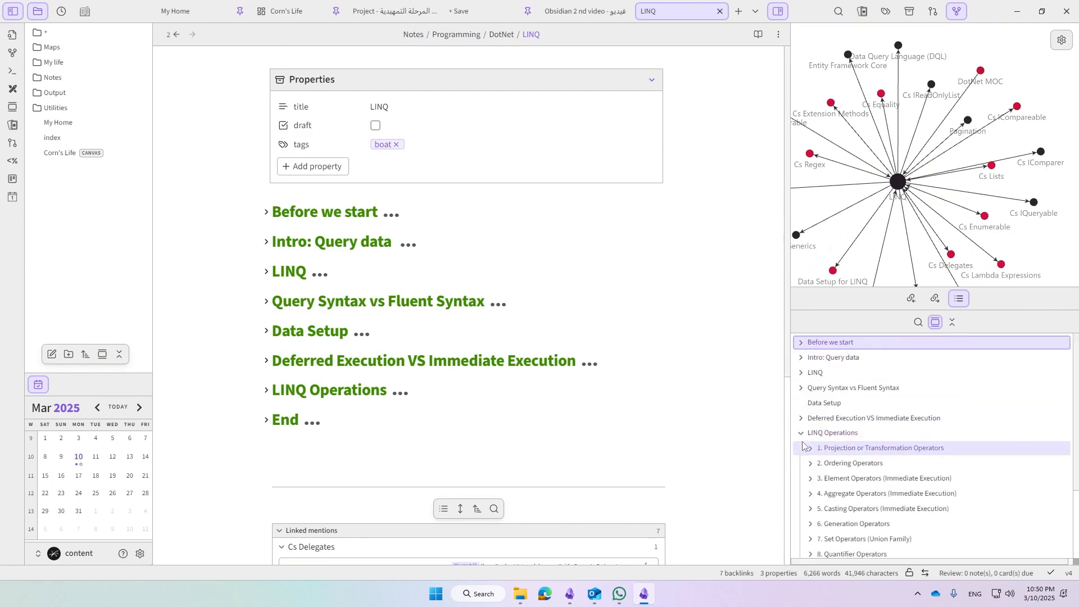
pyautogui.click(891, 436)
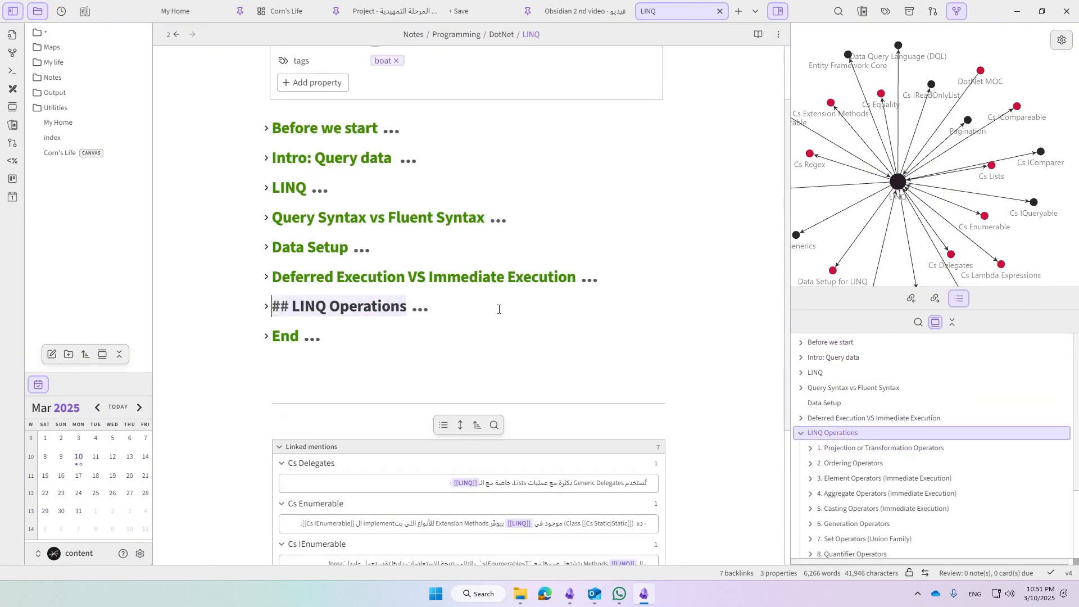
pyautogui.click(576, 599)
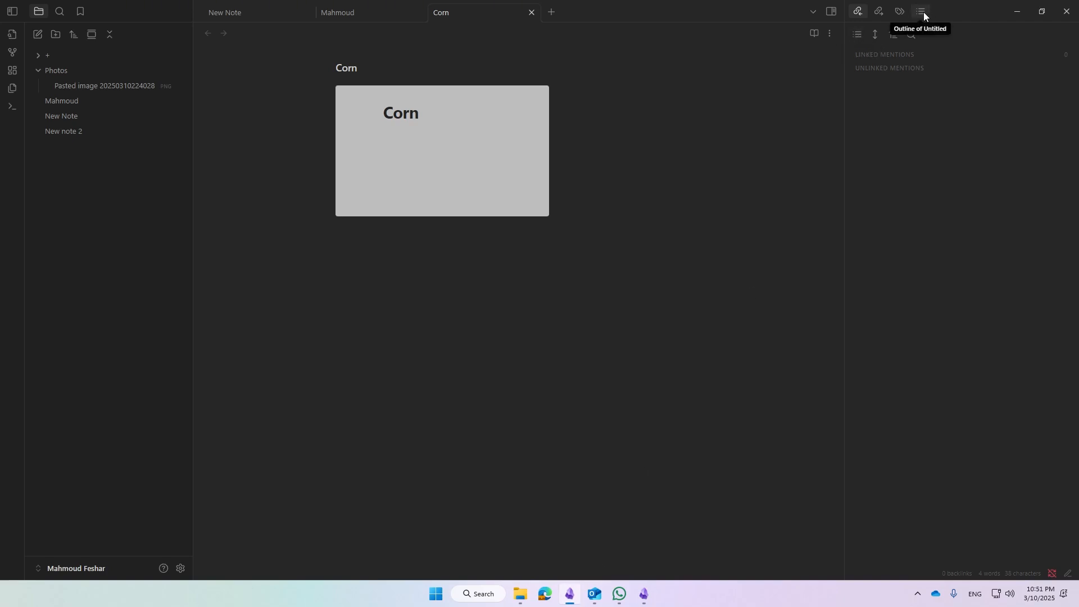
# Dock the test vault's Graph view into the upper right sidebar pane.
pyautogui.moveTo(922, 12); pyautogui.dragTo(932, 540)
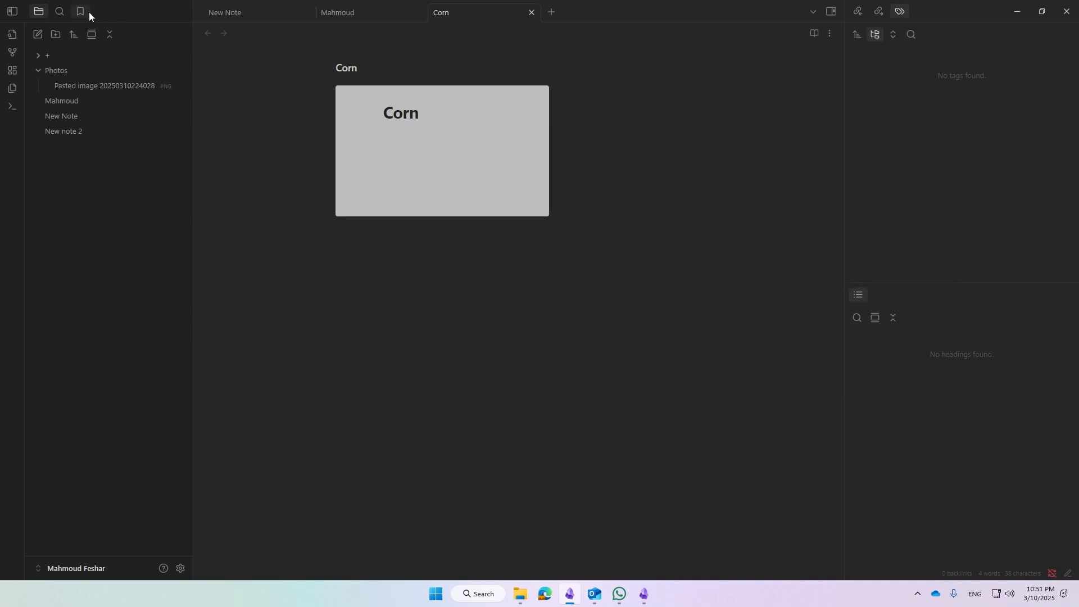
pyautogui.click(13, 53)
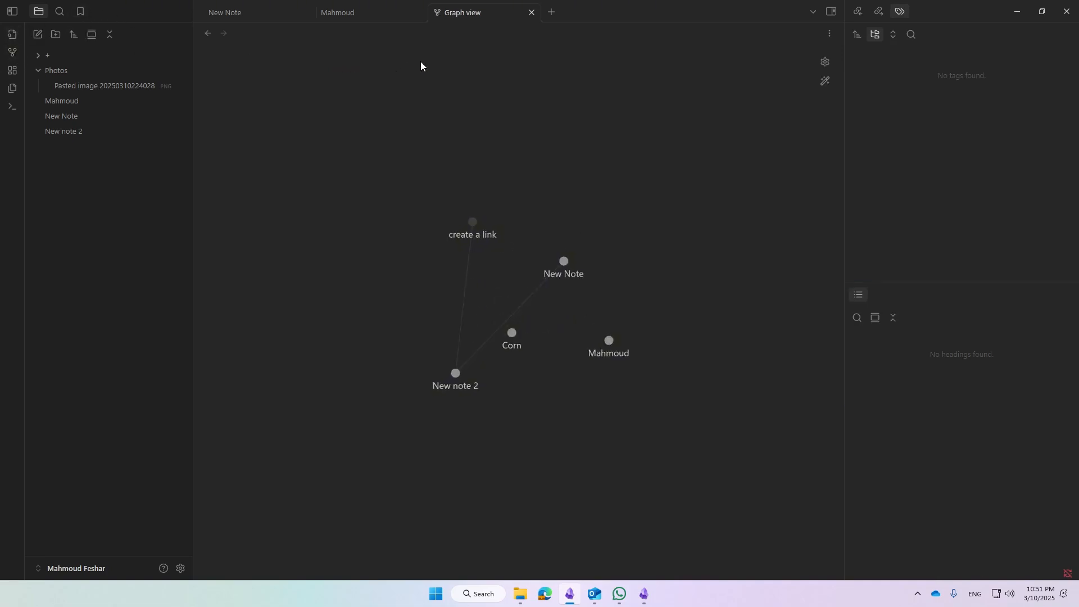
pyautogui.moveTo(458, 12); pyautogui.dragTo(890, 297)
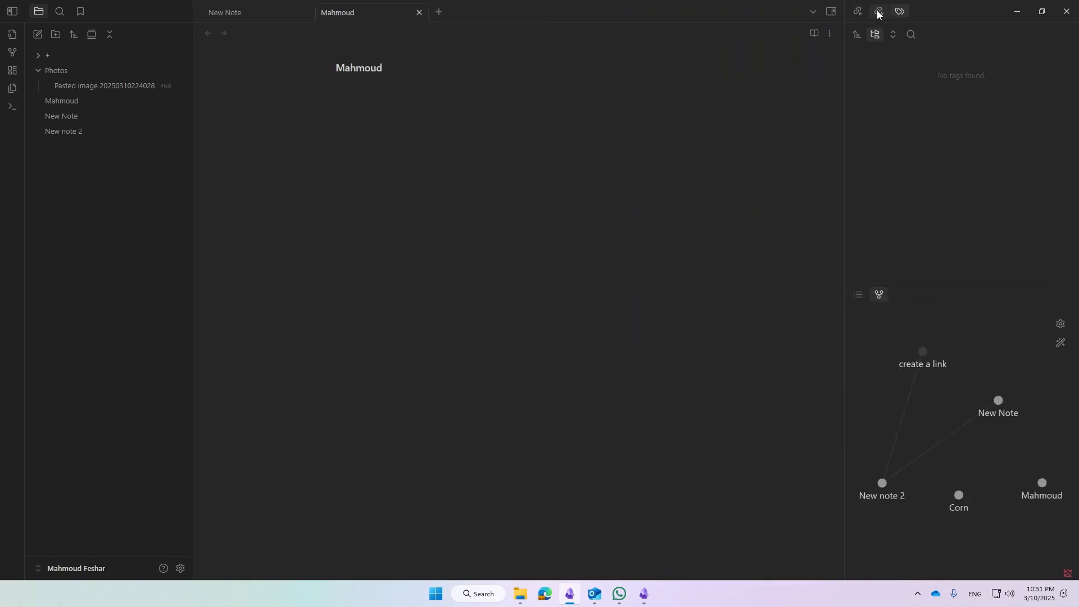
pyautogui.click(857, 11)
pyautogui.moveTo(878, 295)
pyautogui.mouseDown()
pyautogui.moveTo(930, 59)
pyautogui.moveTo(860, 16)
pyautogui.moveTo(874, 15)
pyautogui.moveTo(894, 301)
pyautogui.moveTo(880, 296)
pyautogui.mouseUp()
# Add Tags to the upper pane, move Backlinks down beside Outline, and briefly open Settings.
pyautogui.click(921, 13)
pyautogui.moveTo(899, 11); pyautogui.dragTo(869, 307)
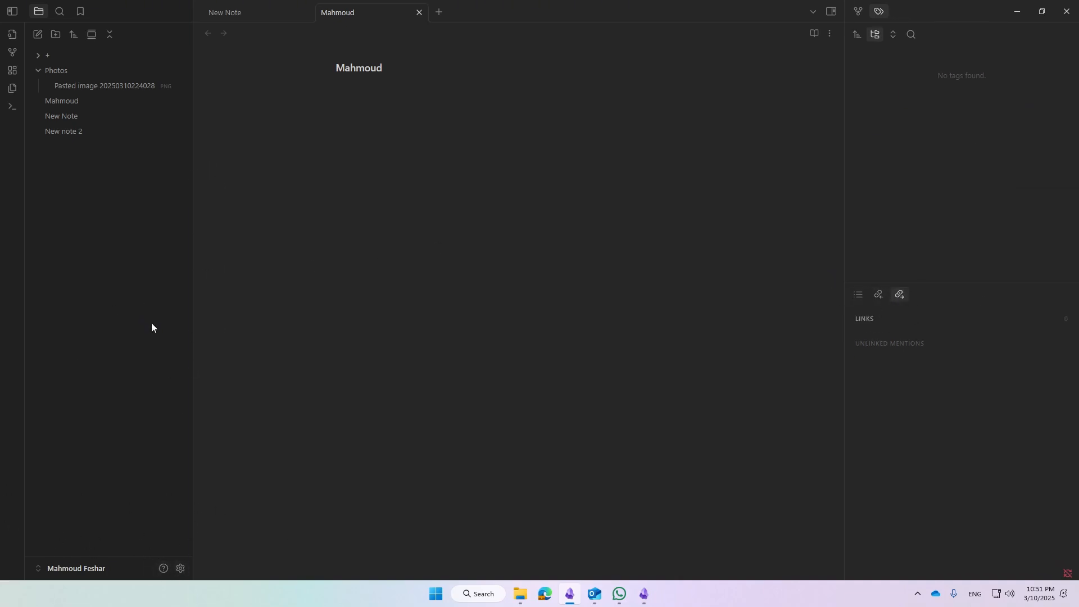
pyautogui.click(181, 566)
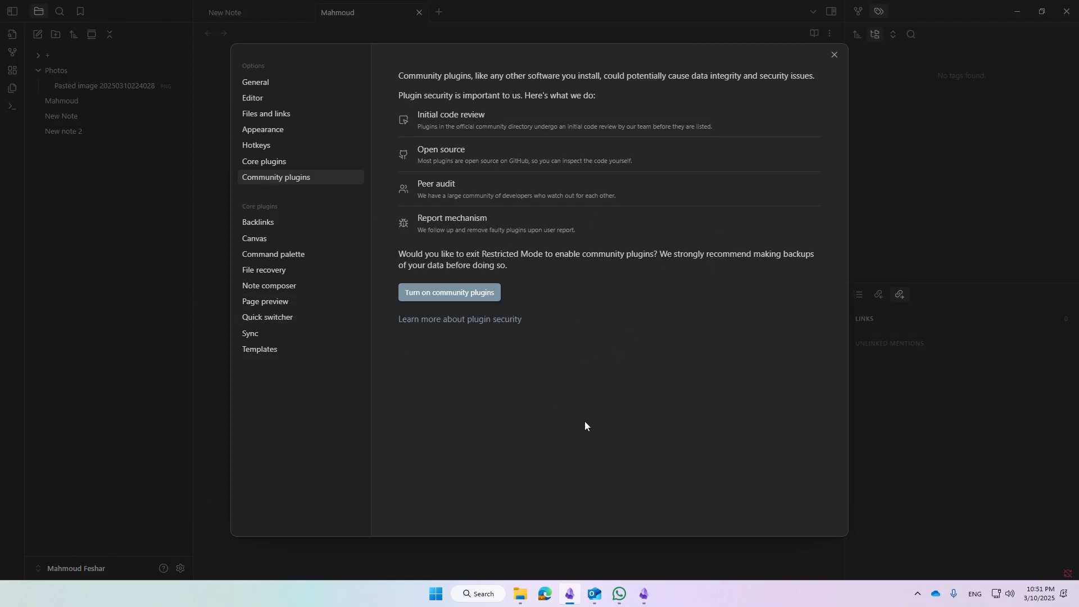
pyautogui.click(224, 538)
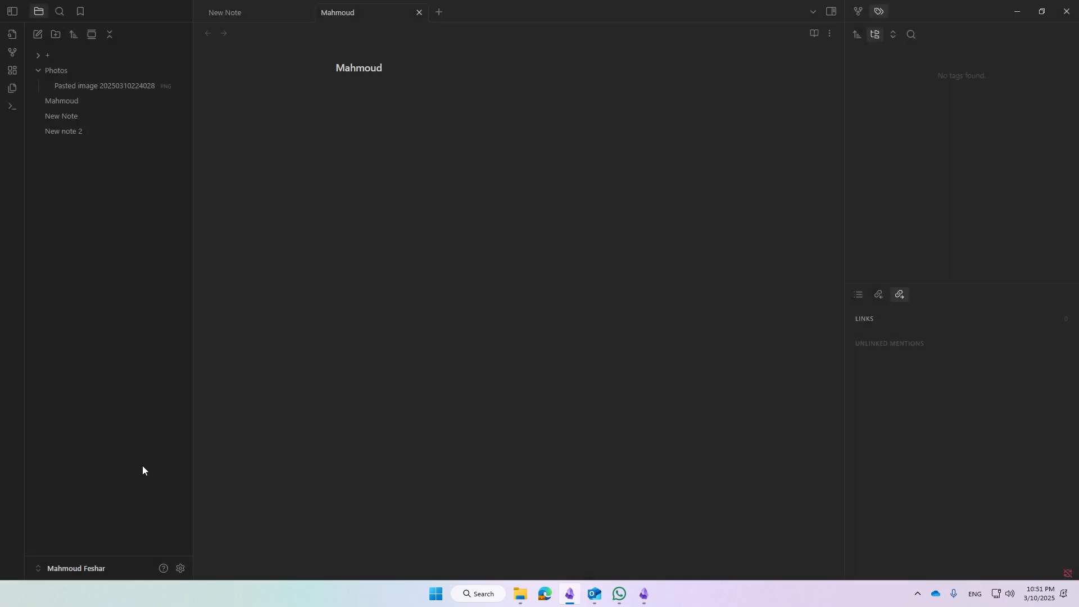